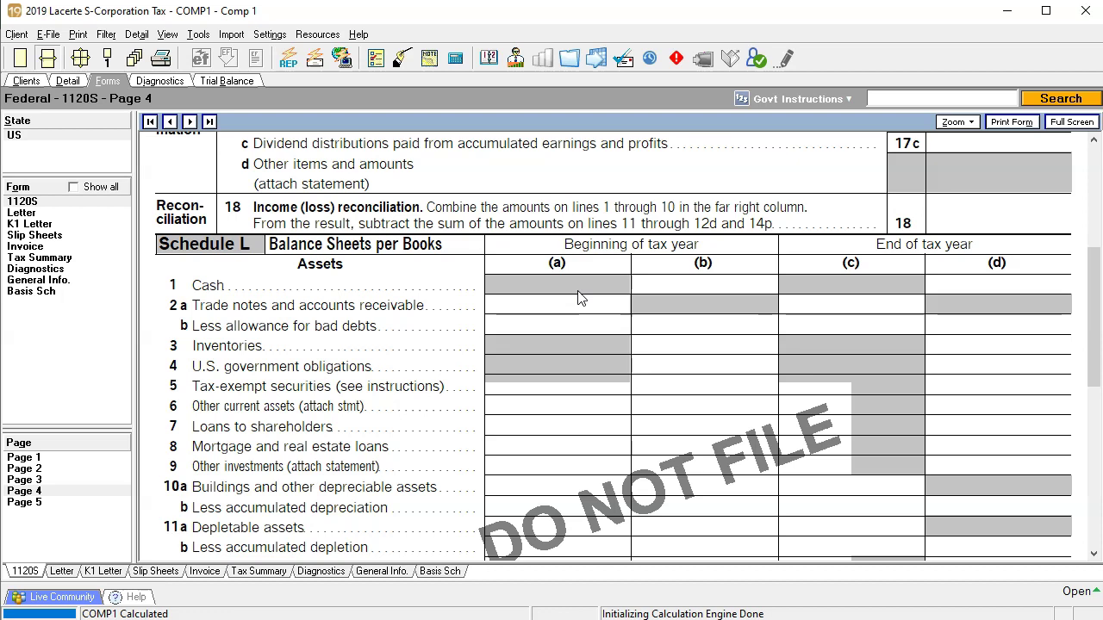
Open the Balance Sheet Miscellaneous input screen (screen 30) for the S corporation's return.
click(565, 353)
click(68, 80)
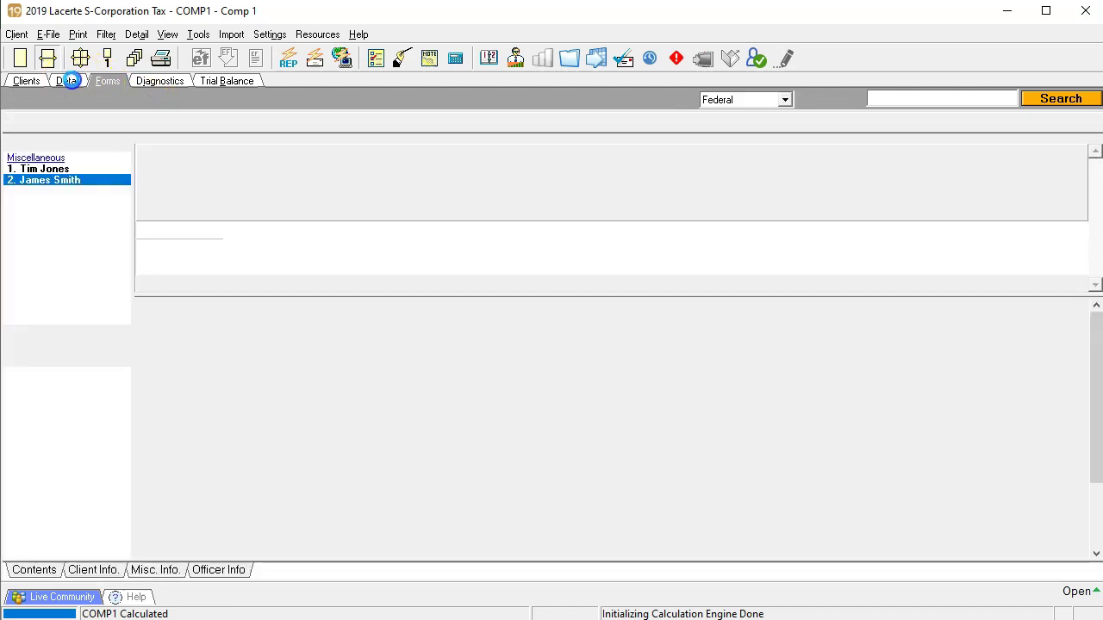
mouse_move(176, 124)
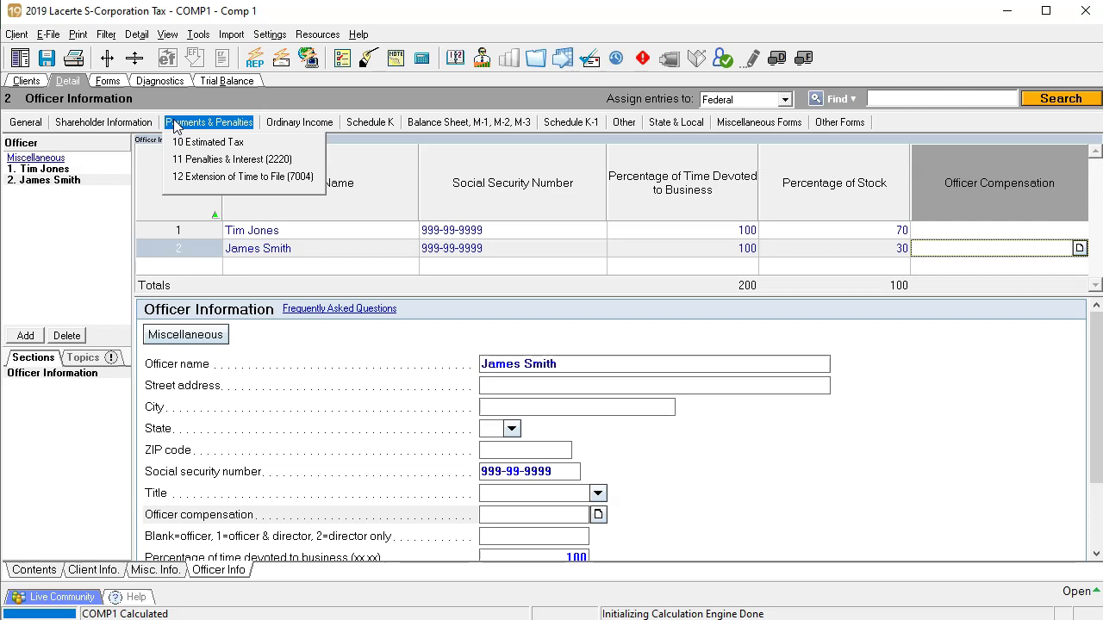
click(358, 122)
mouse_move(435, 124)
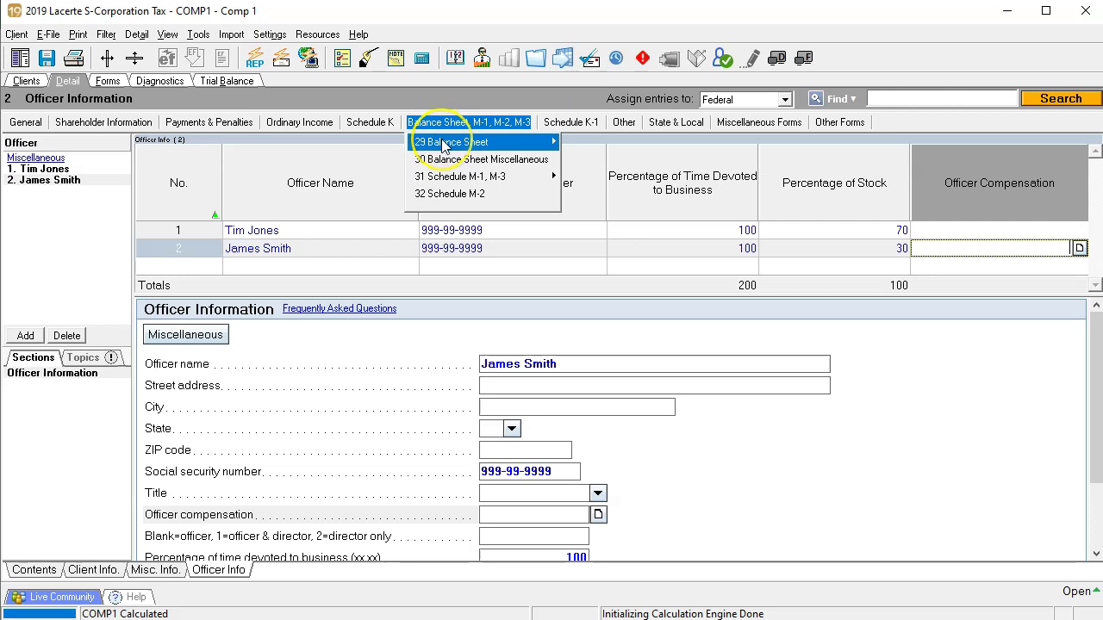
mouse_move(445, 145)
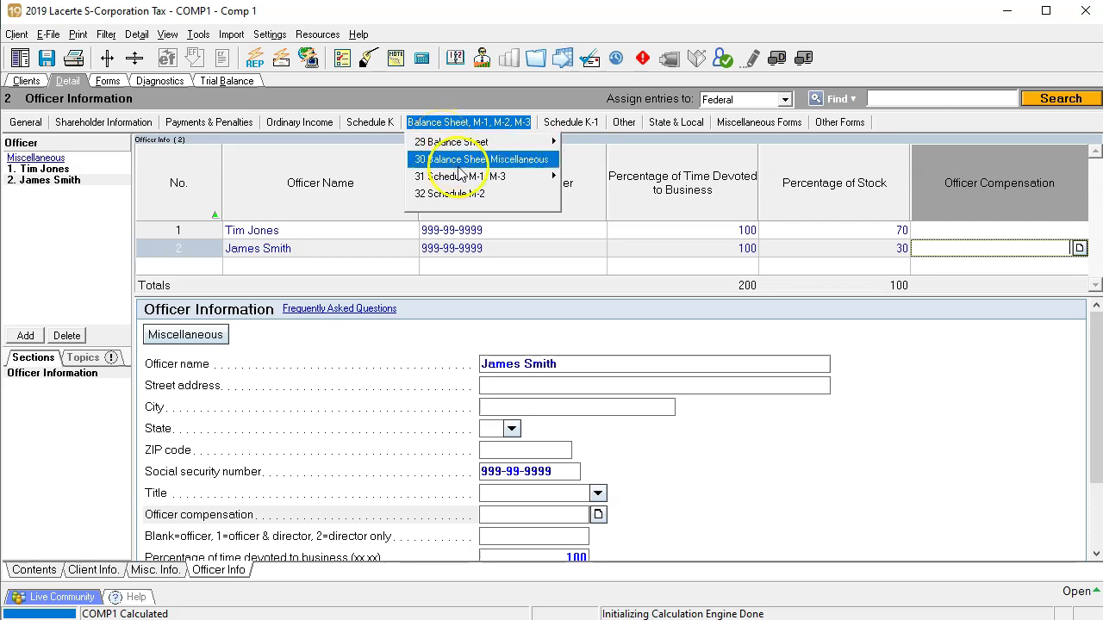
click(457, 161)
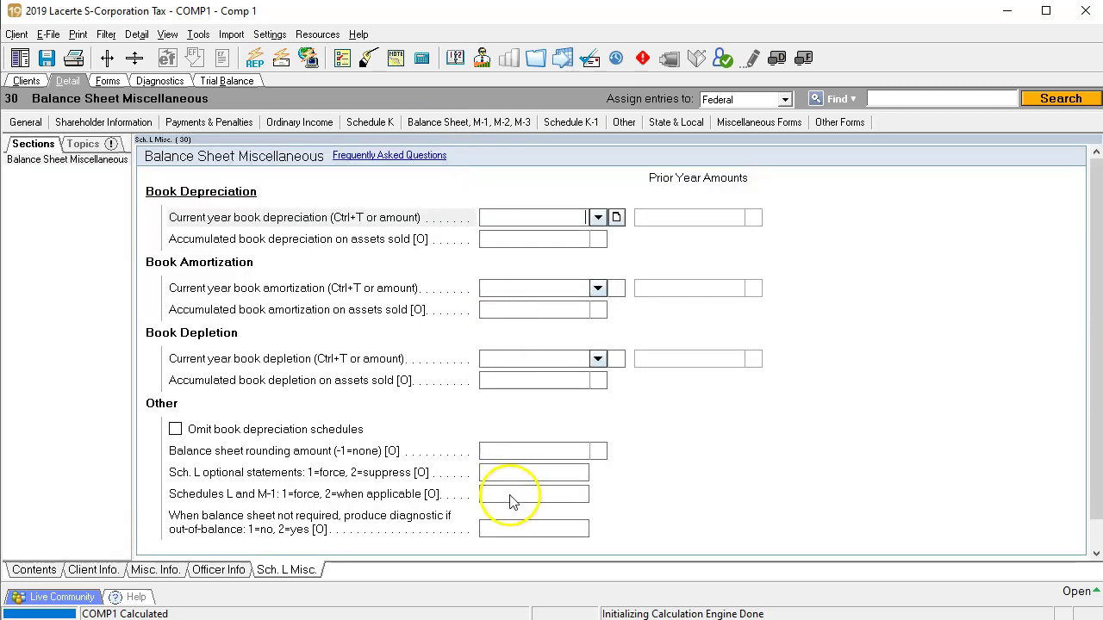
Enter 1 to force both the Schedule L optional statements and Schedules L and M-1, and return to the tax forms.
click(513, 454)
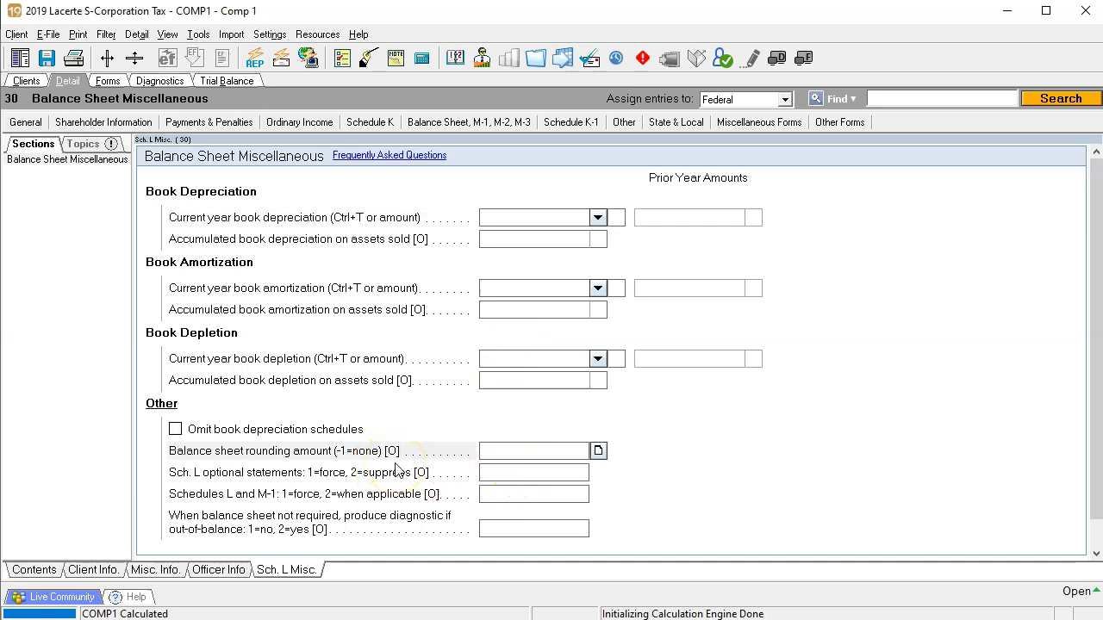
key(Tab)
text(1)
key(Tab)
text(1)
key(Tab)
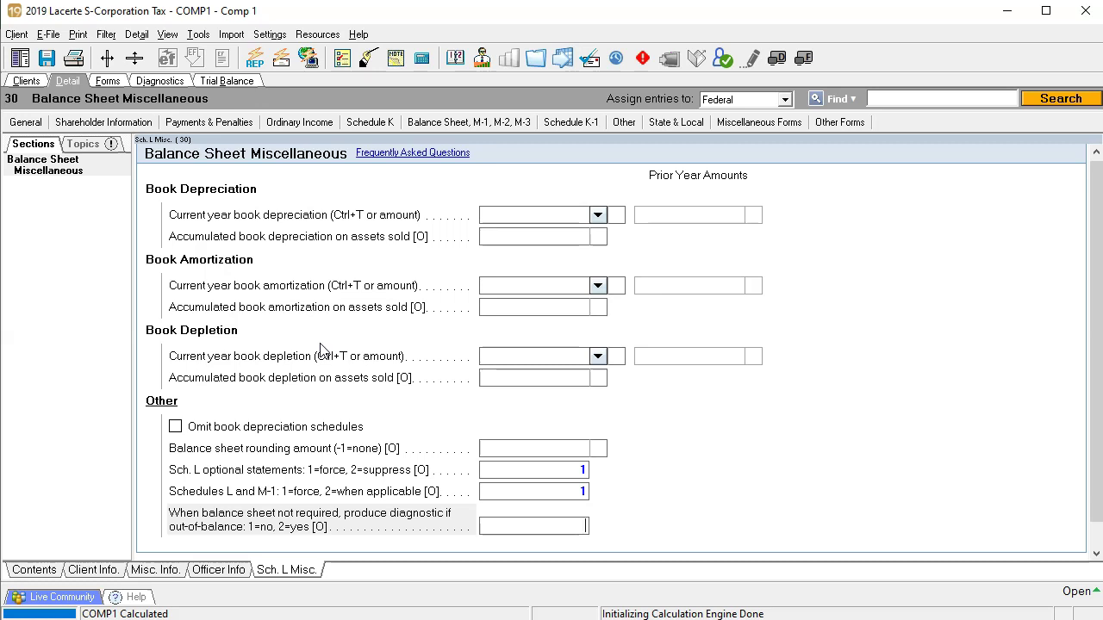
click(107, 81)
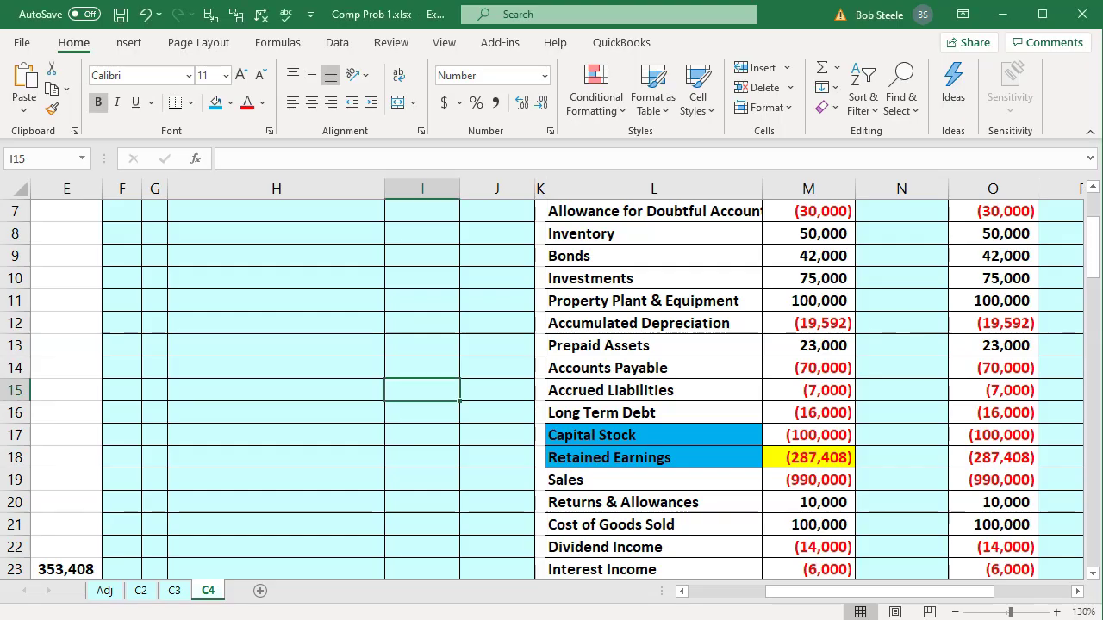
Examine the unadjusted, adjusted and tax trial balance columns with their adjustment columns on worksheet C4.
scroll(458, 463, up, 2)
drag(875, 592, 615, 591)
click(561, 494)
key(Left)
key(Right)
key(Right)
key(Right)
key(Right)
key(Right)
key(Right)
key(Right)
key(Right)
key(Right)
key(Right)
key(Right)
key(Right)
key(Right)
key(Right)
key(Right)
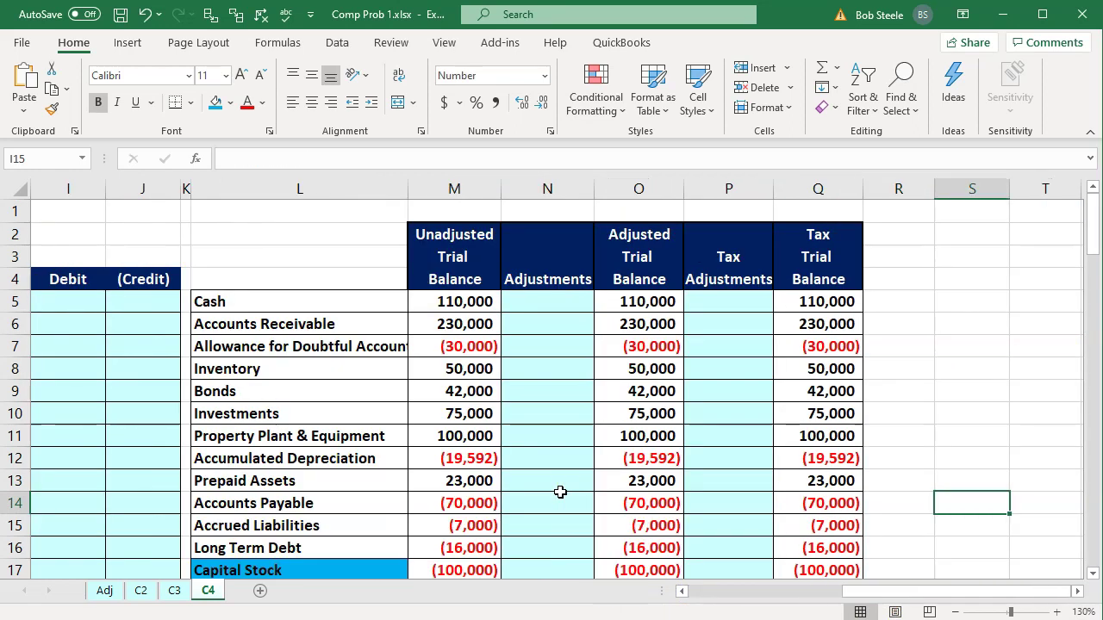
drag(560, 346, 560, 380)
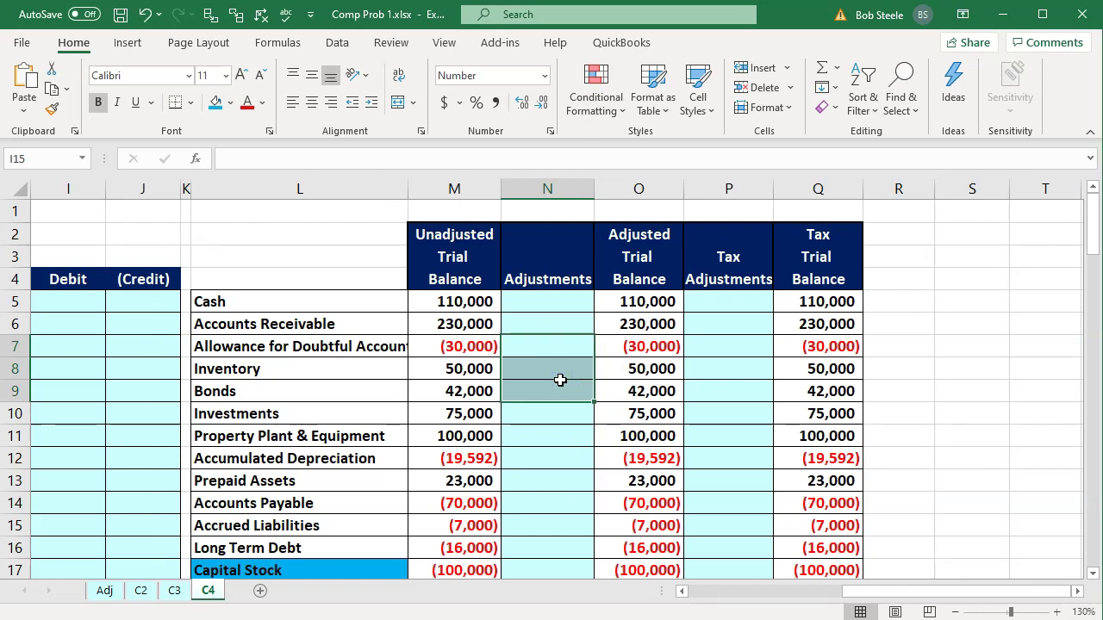
click(560, 383)
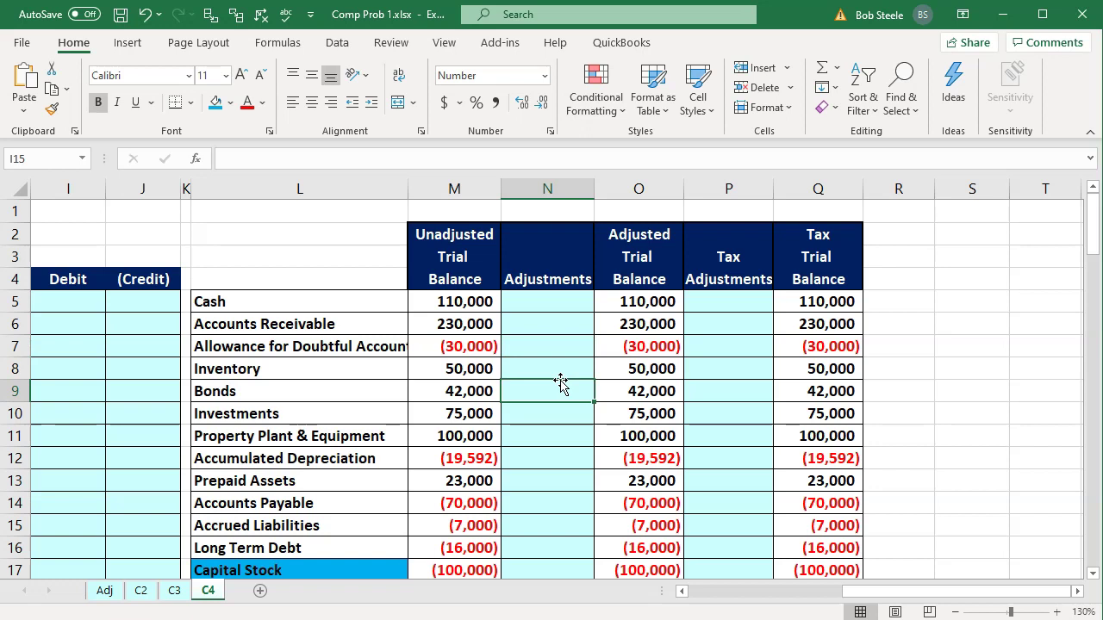
key(Right)
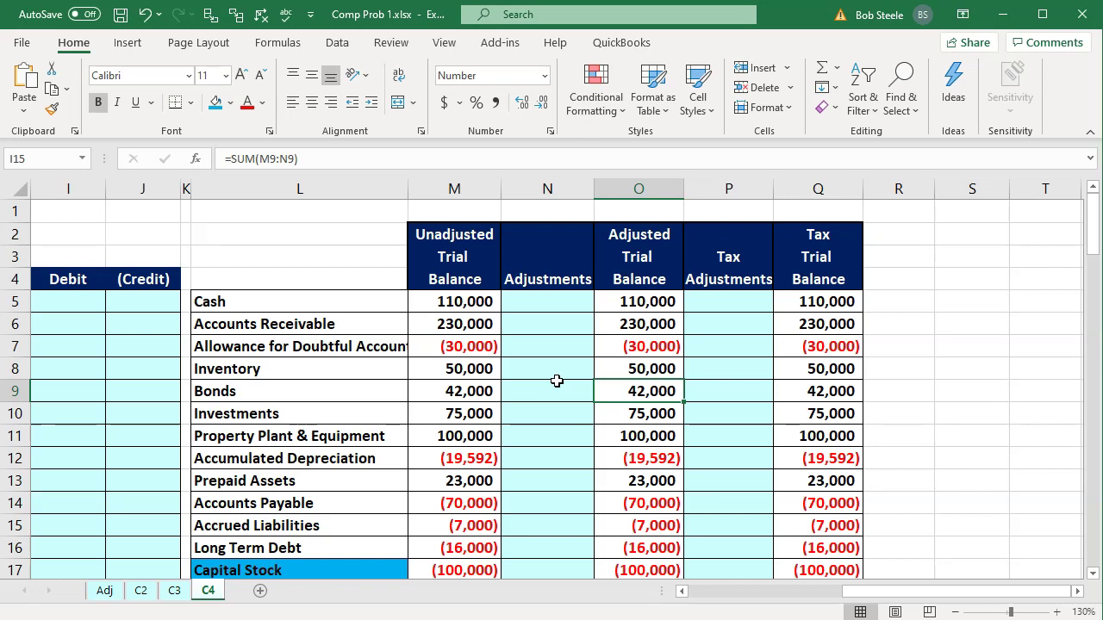
Examine the Adjusted Trial Balance column, the debit and credit totals, and the Book and Tax Page 1 row across the columns.
drag(636, 300, 639, 356)
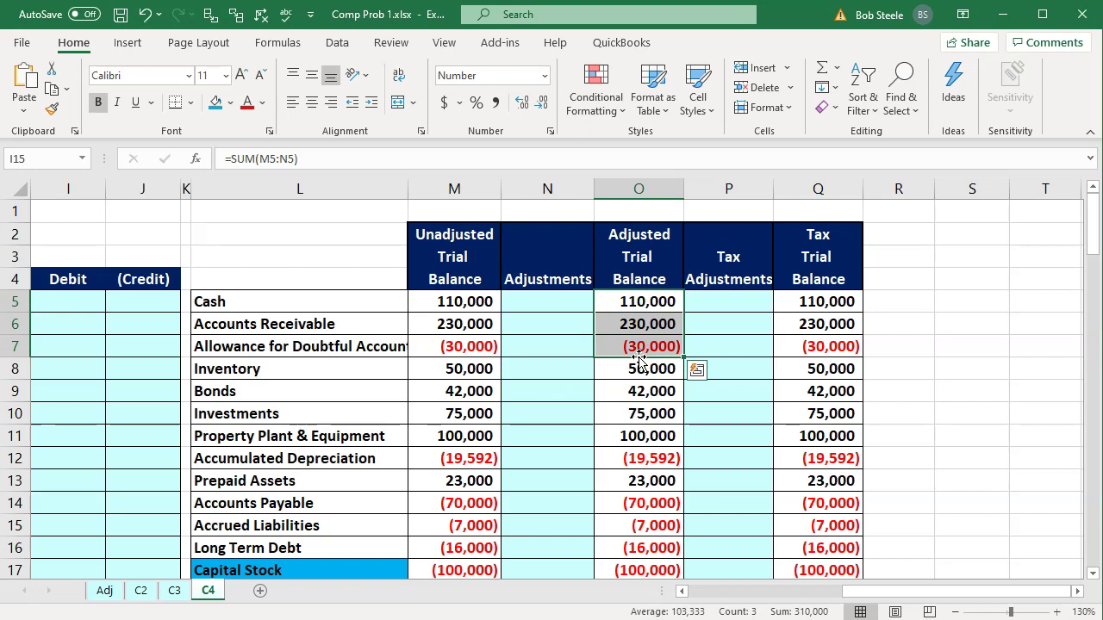
scroll(638, 362, down, 9)
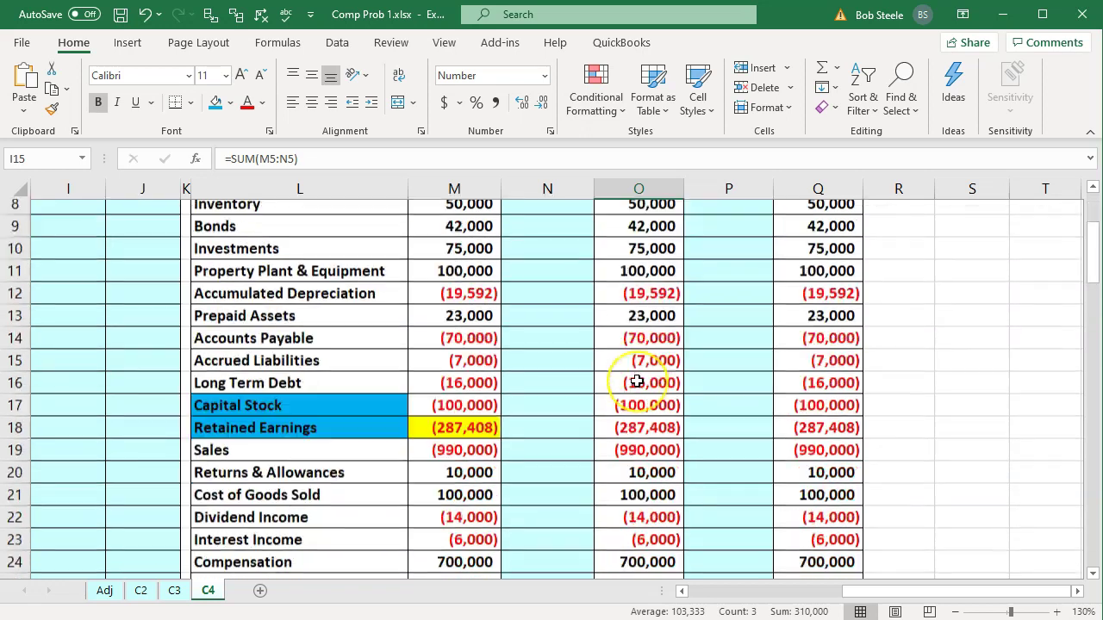
scroll(637, 381, down, 3)
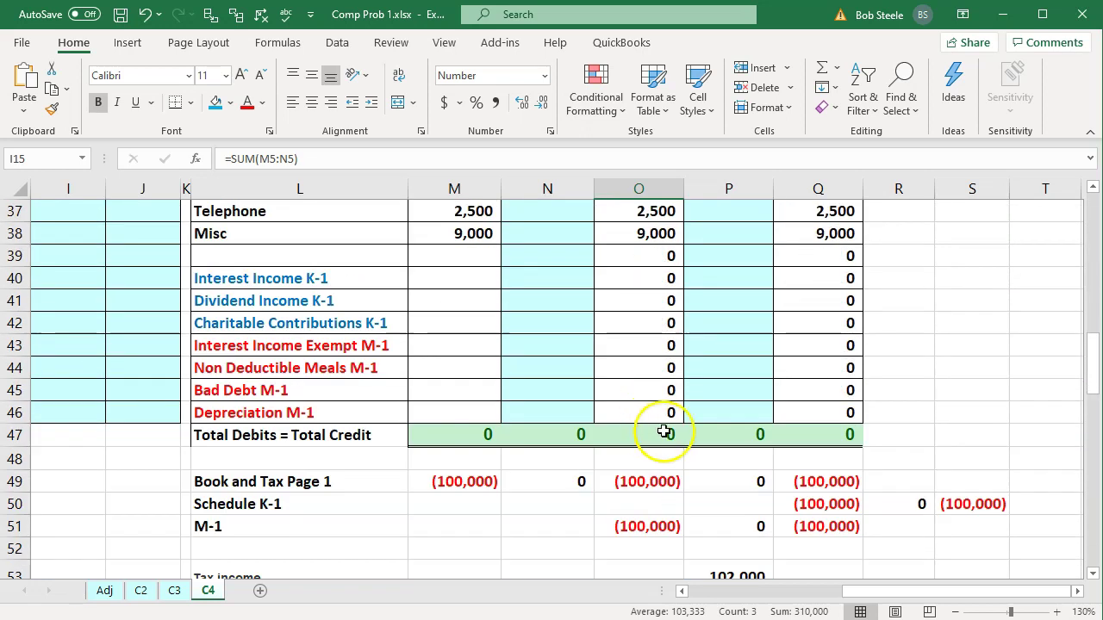
click(804, 473)
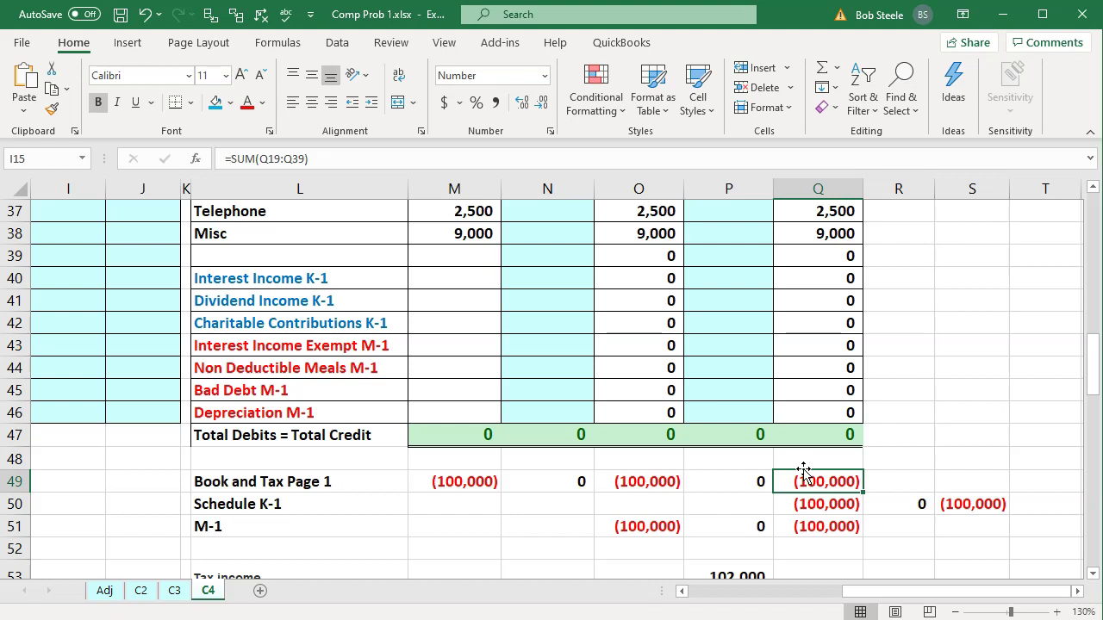
key(Left)
key(Left)
key(Left)
key(Left)
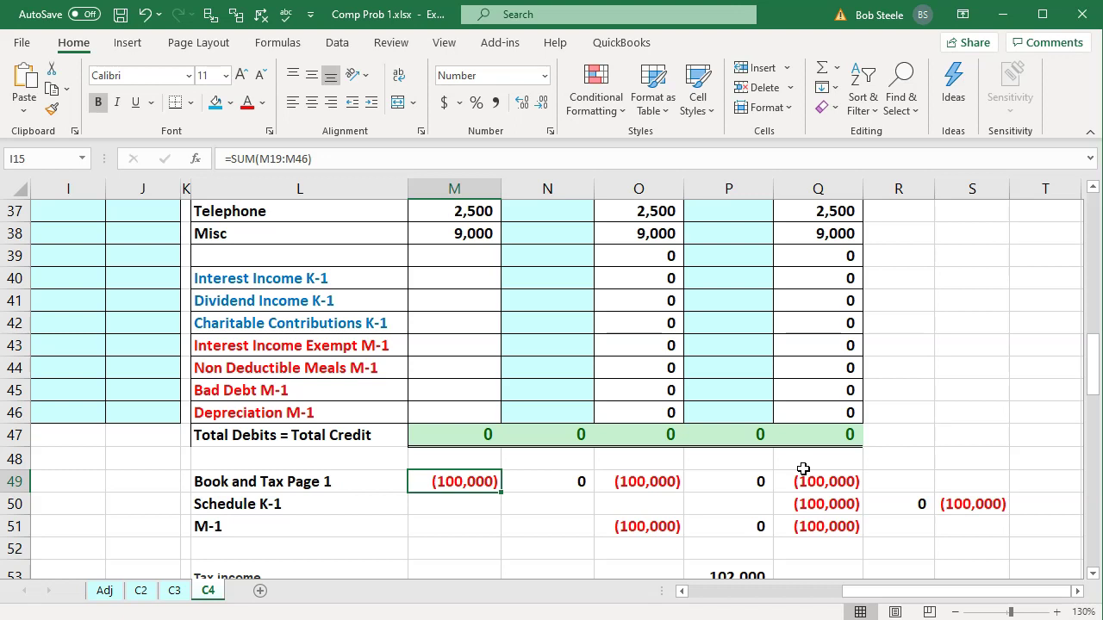
key(Right)
key(Right)
key(Right)
key(Right)
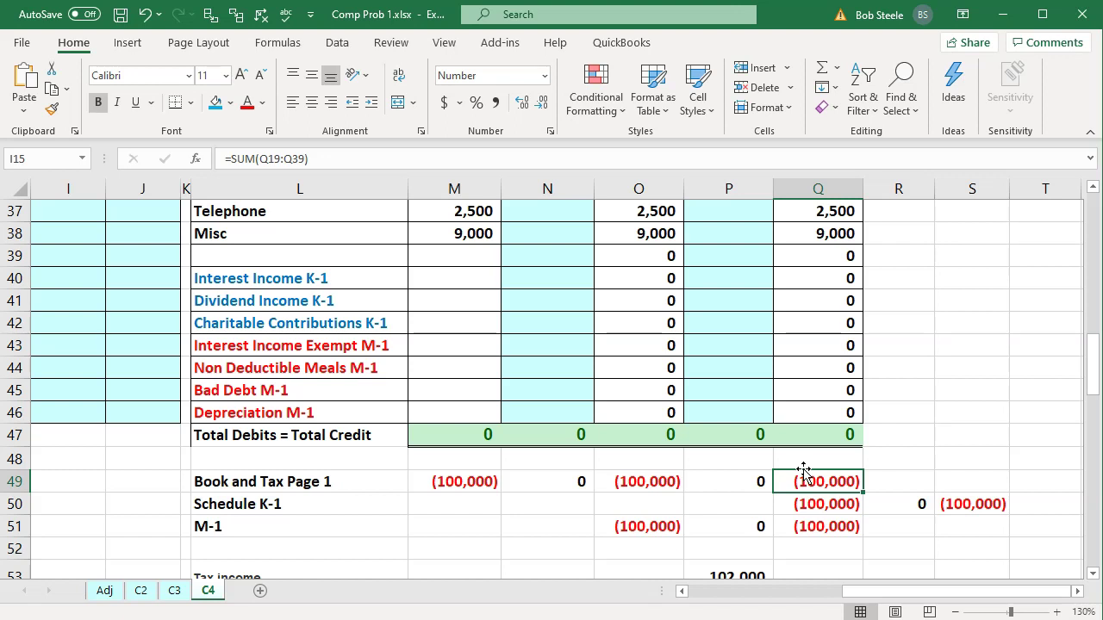
key(Down)
key(Up)
Hide columns M through P, between the account names and the Tax Trial Balance column.
scroll(803, 472, up, 12)
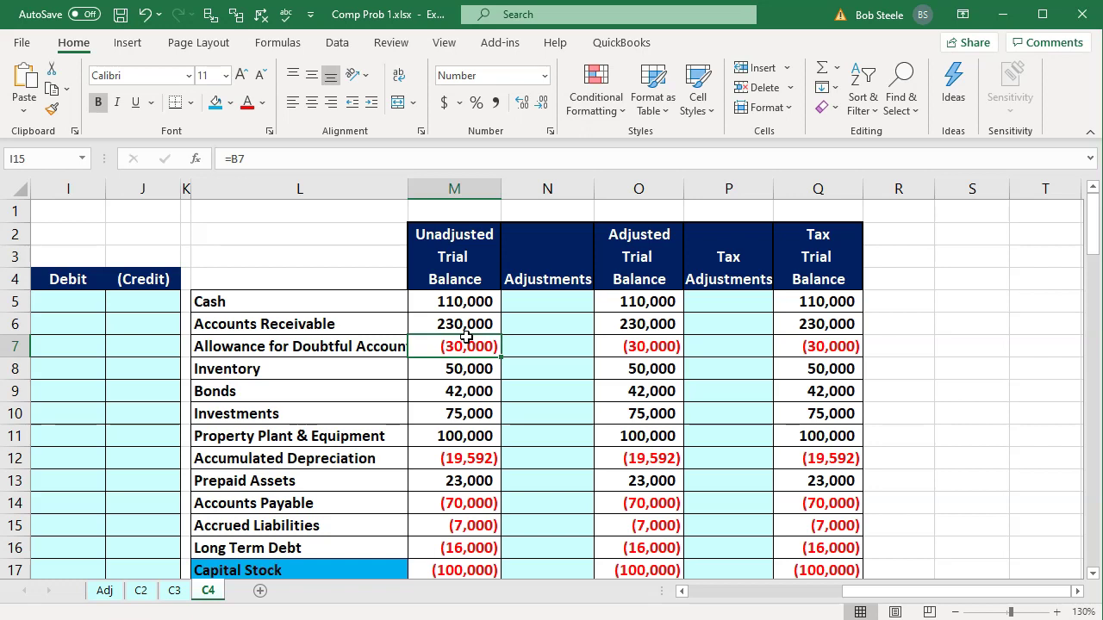
key(Down)
key(Down)
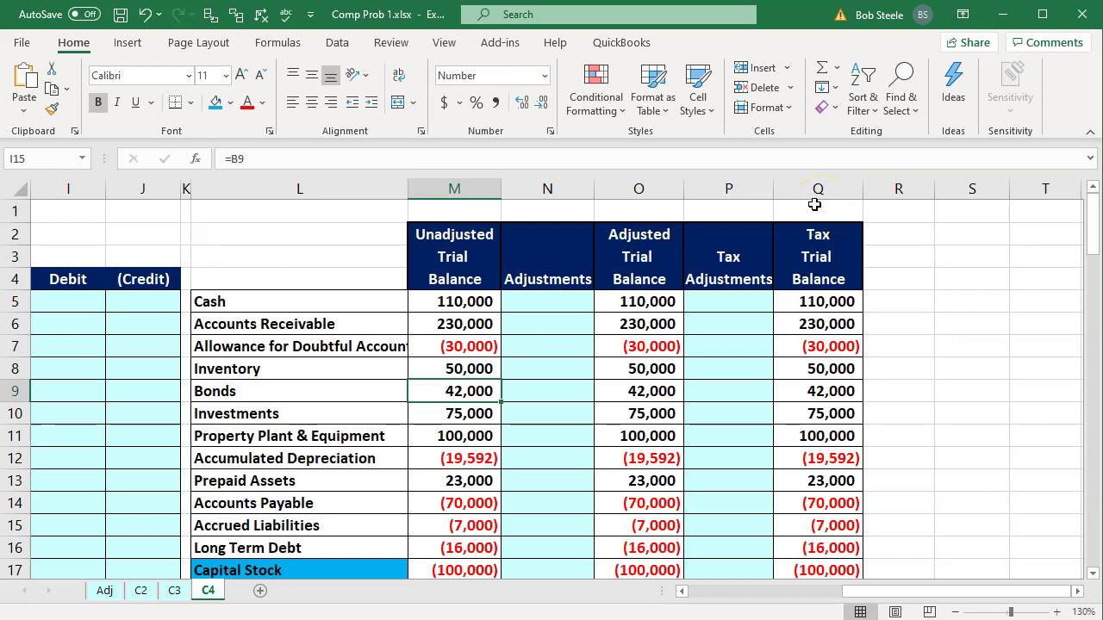
click(468, 187)
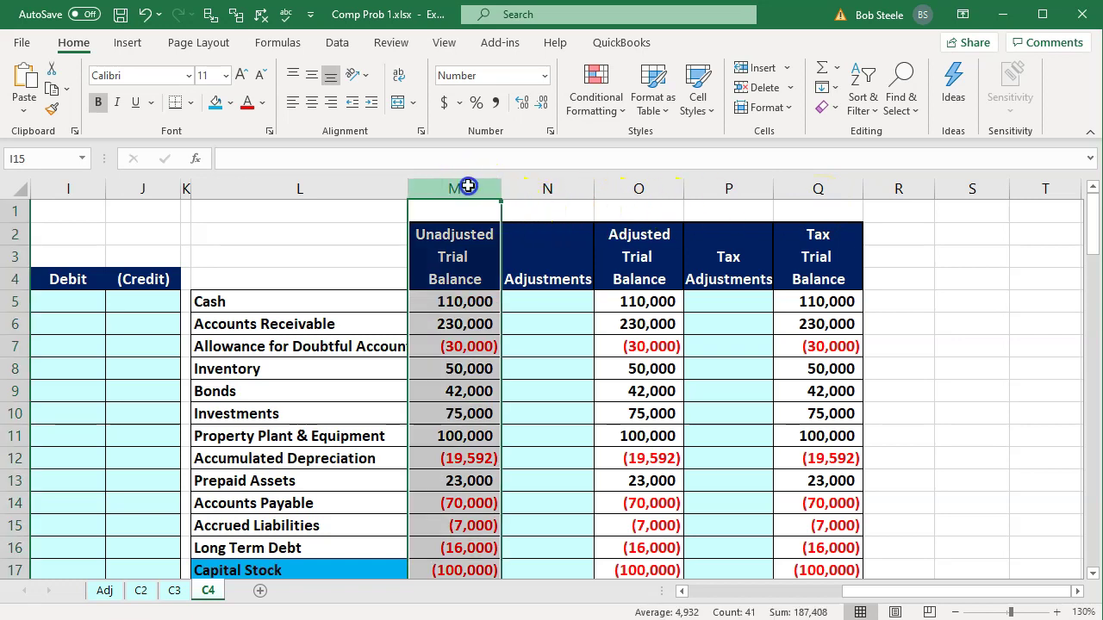
drag(468, 186, 701, 198)
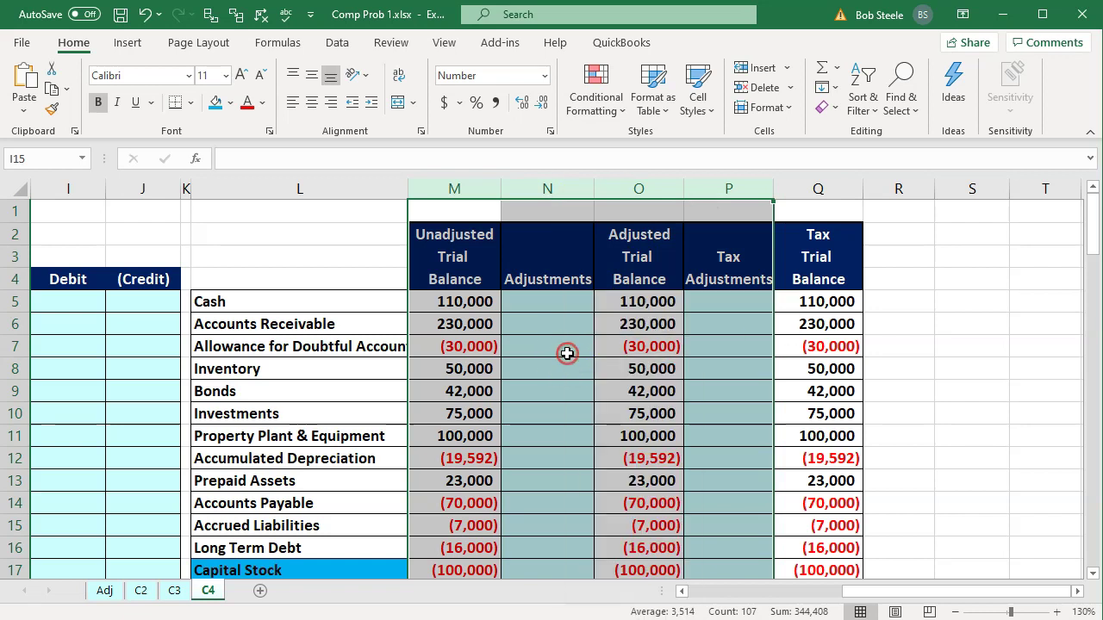
right_click(567, 353)
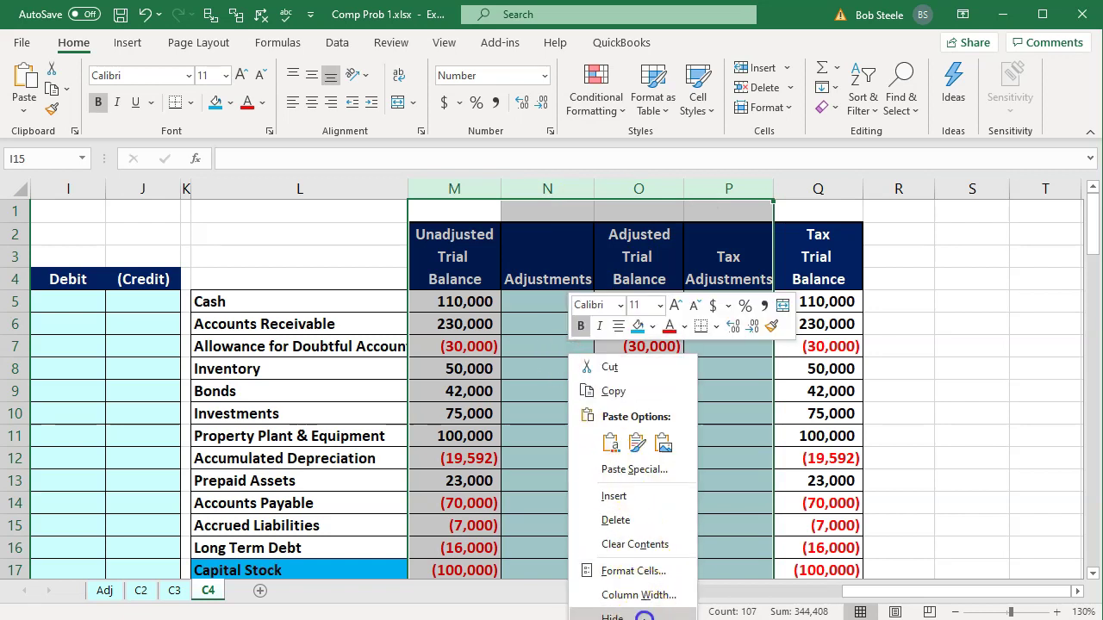
click(644, 614)
click(624, 429)
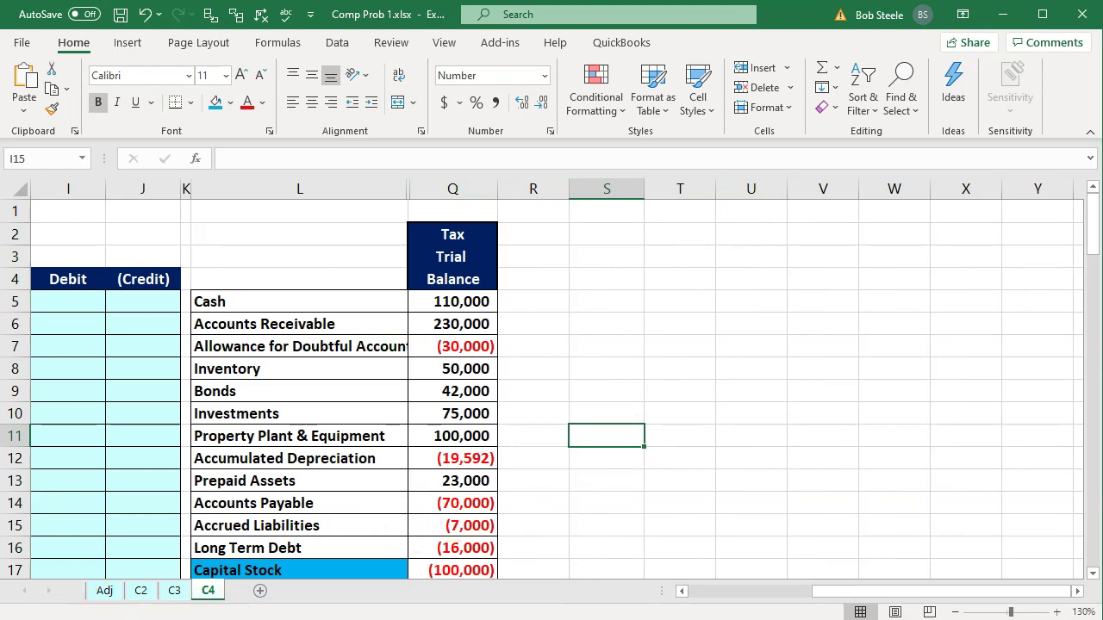
Review the balance sheet accounts from Cash through Capital Stock against the Tax Trial Balance column.
scroll(423, 450, down, 2)
scroll(425, 456, up, 2)
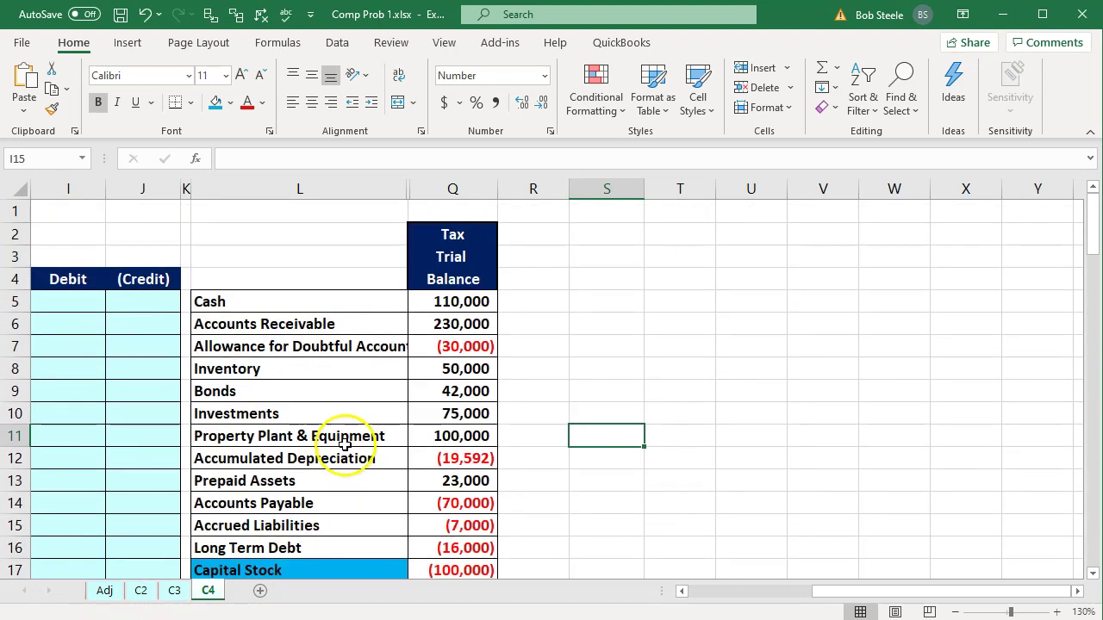
drag(283, 296, 423, 408)
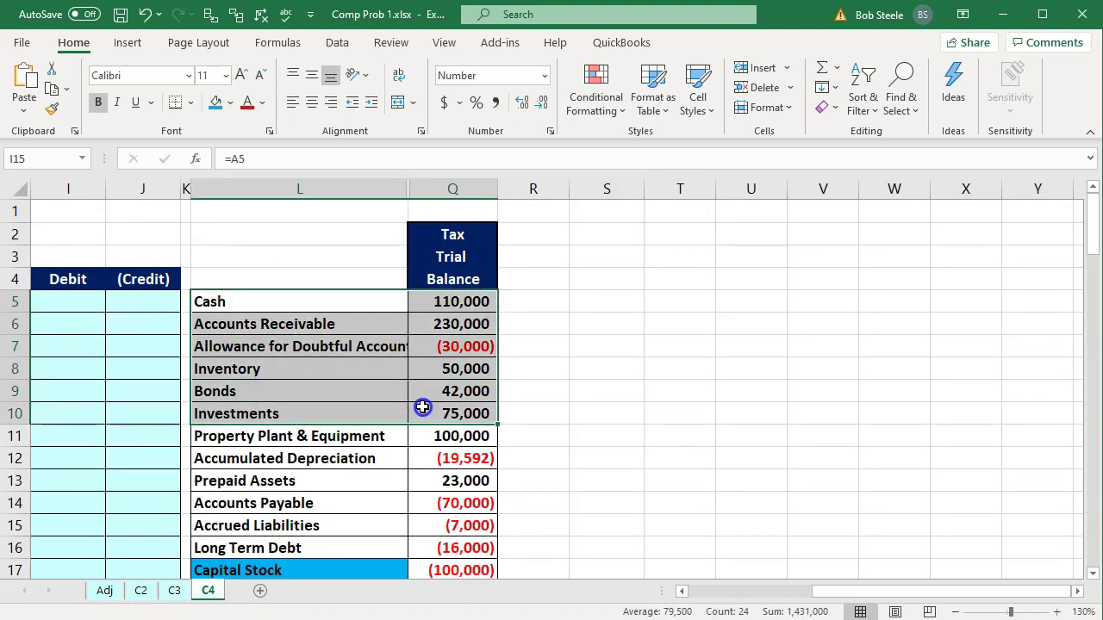
click(387, 563)
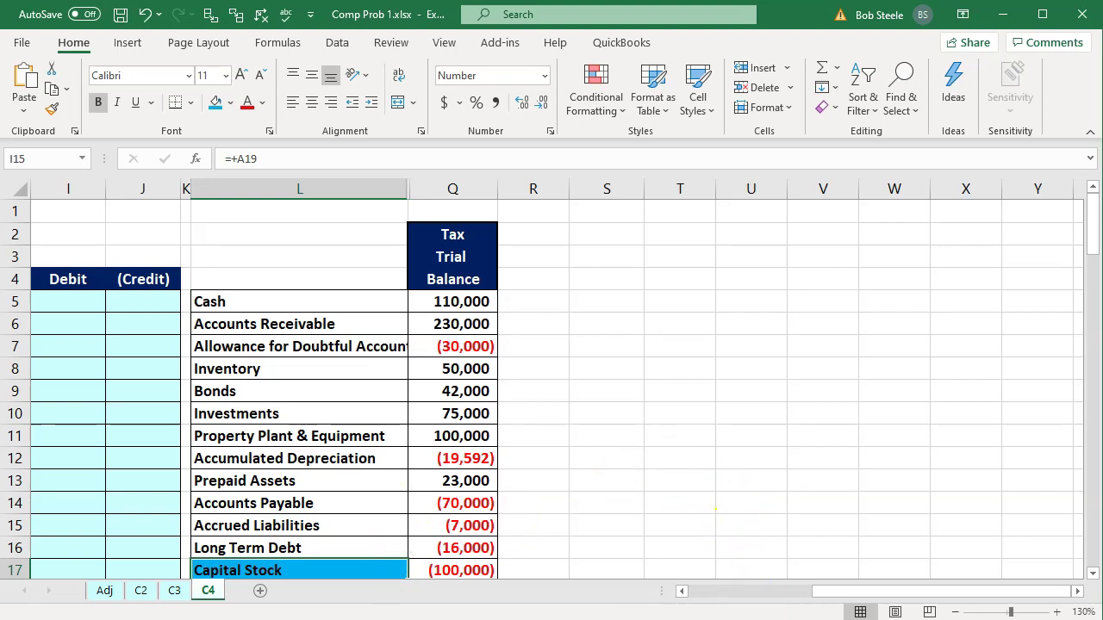
Switch to Lacerte and open the federal Balance Sheet input screen (screen 29) at the ending Cash field.
key(alt+Tab)
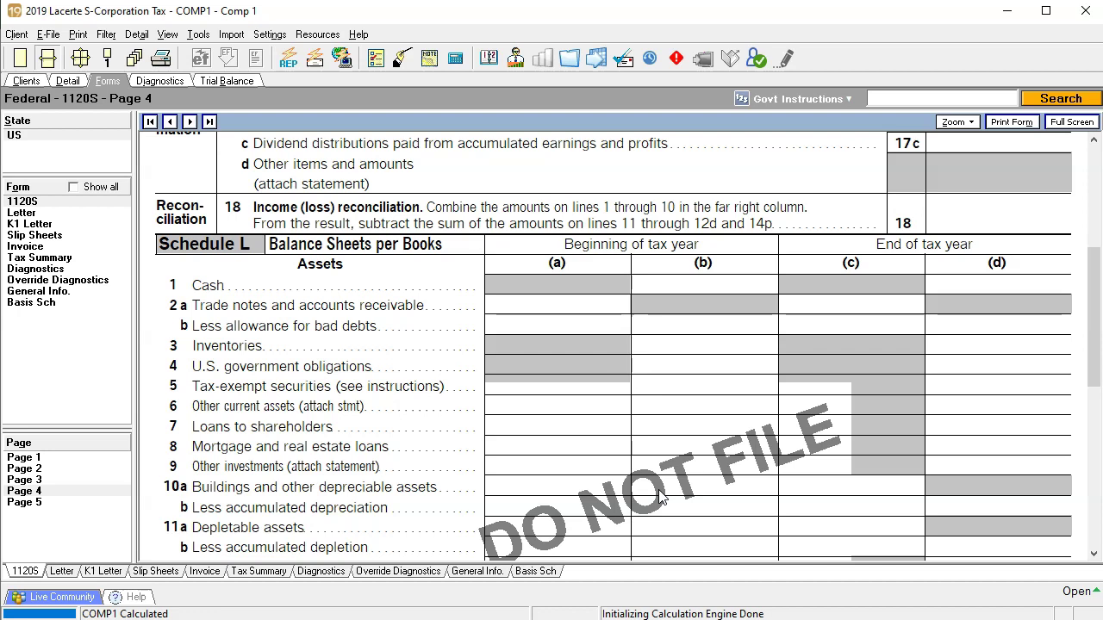
click(67, 80)
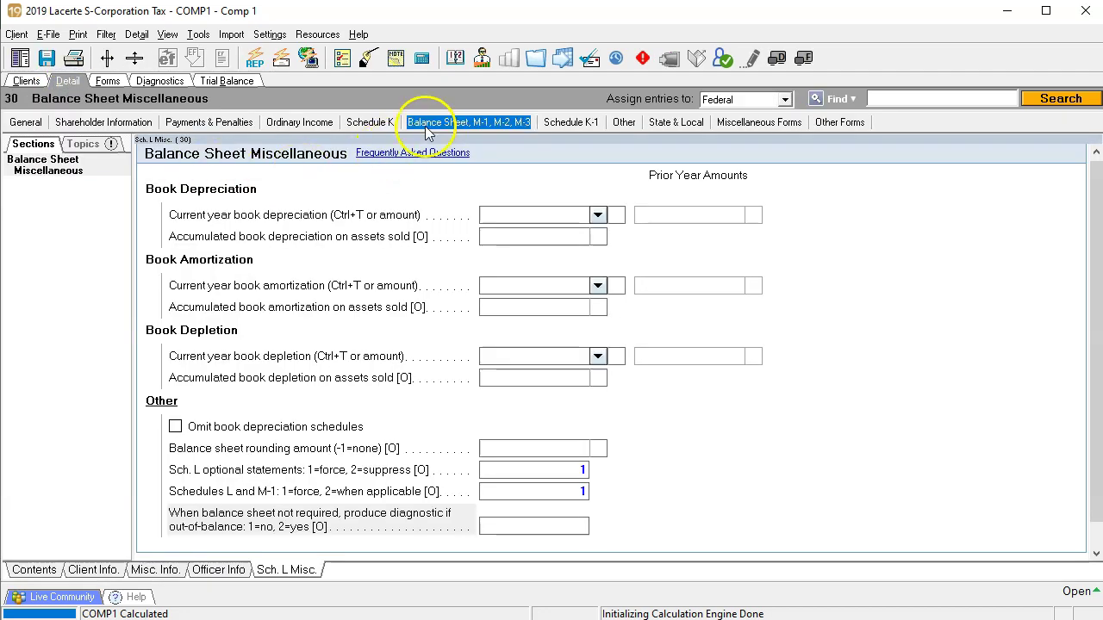
click(428, 129)
mouse_move(591, 138)
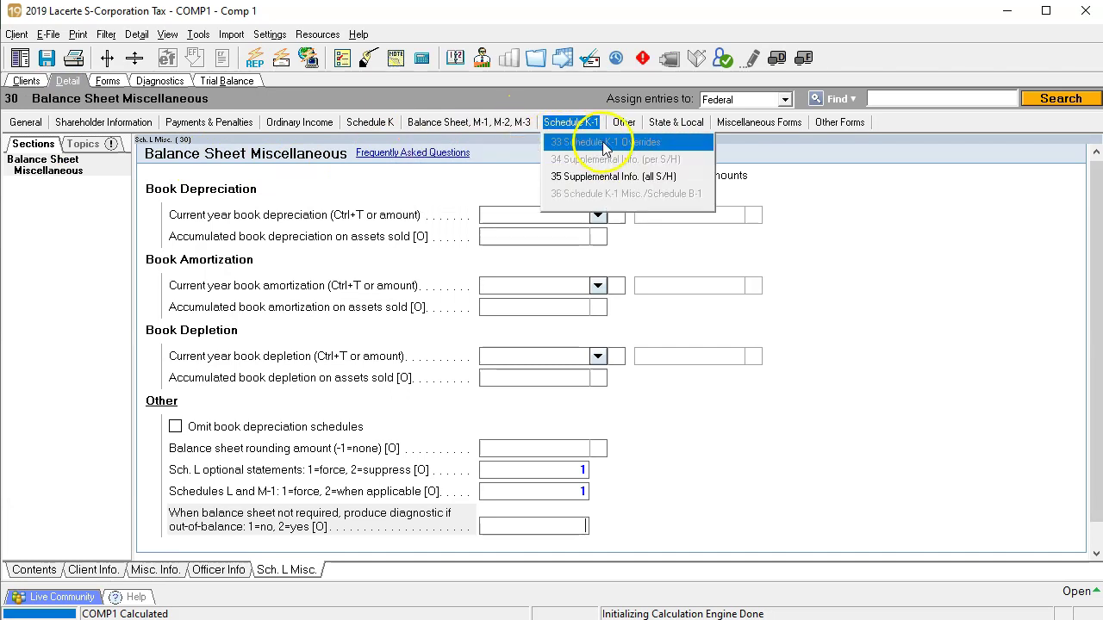
mouse_move(517, 128)
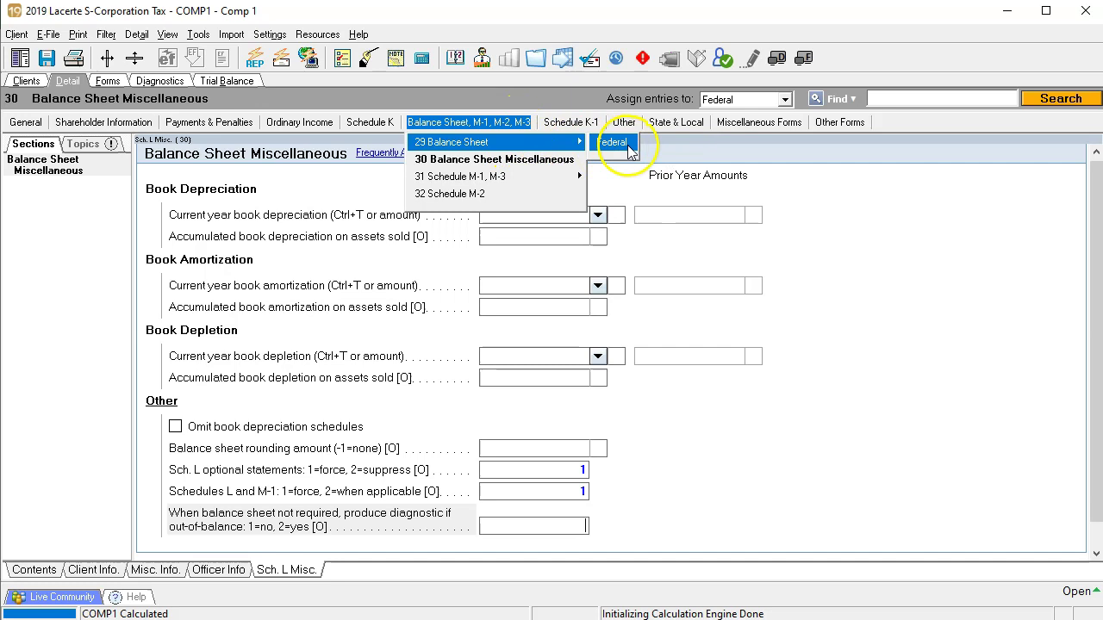
click(629, 148)
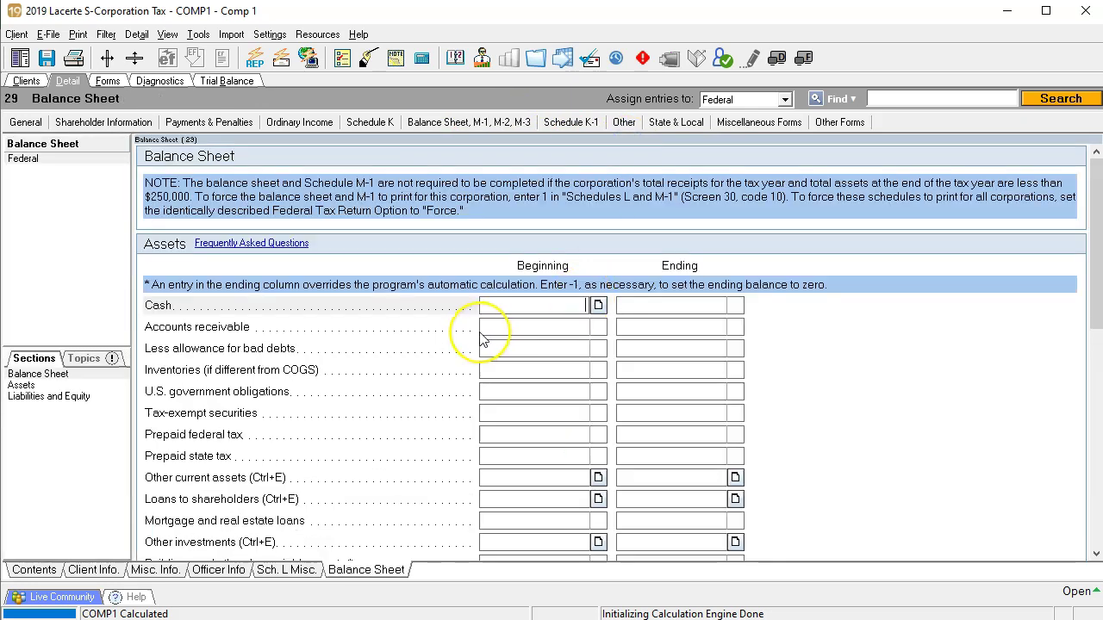
click(677, 307)
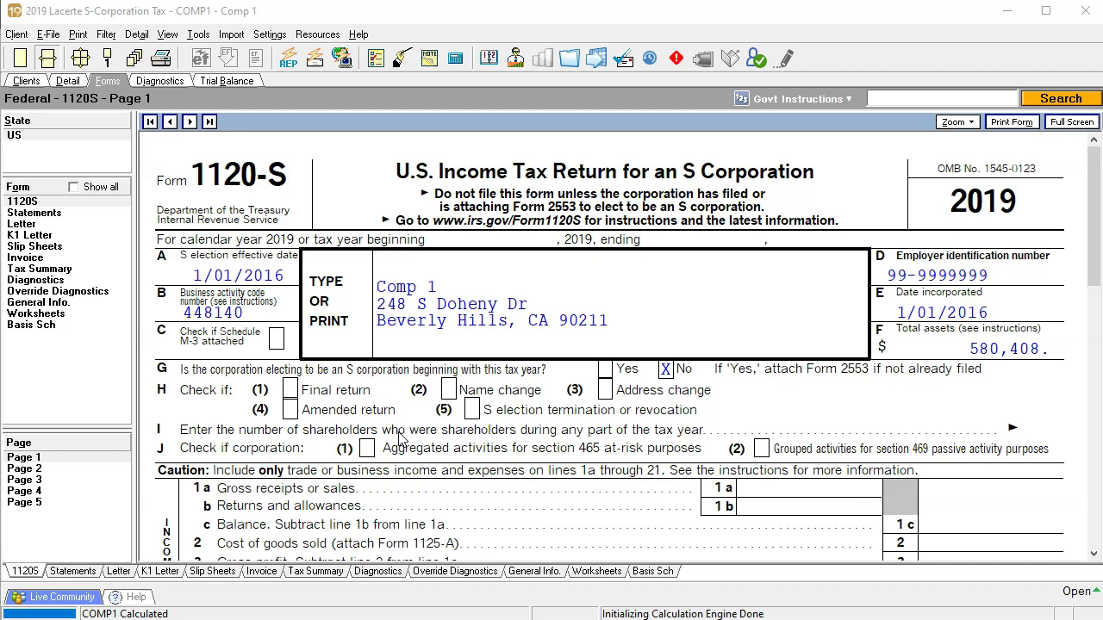
Switch back to the tax trial balance worksheet in Excel from the Balance Sheet input screen.
click(415, 487)
double_click(595, 509)
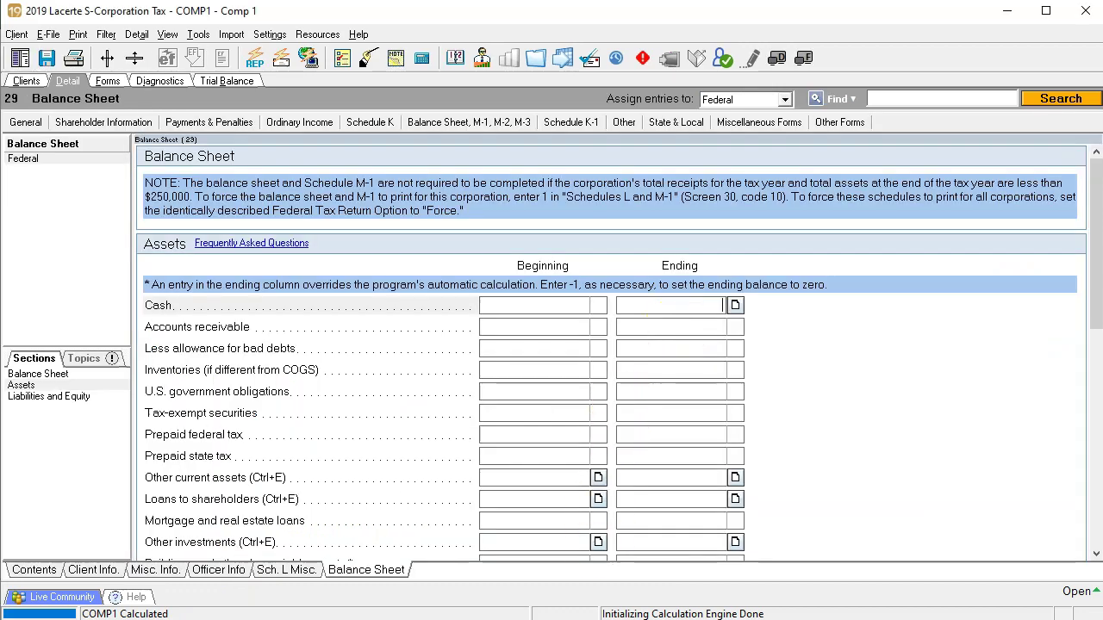
key(alt+Tab)
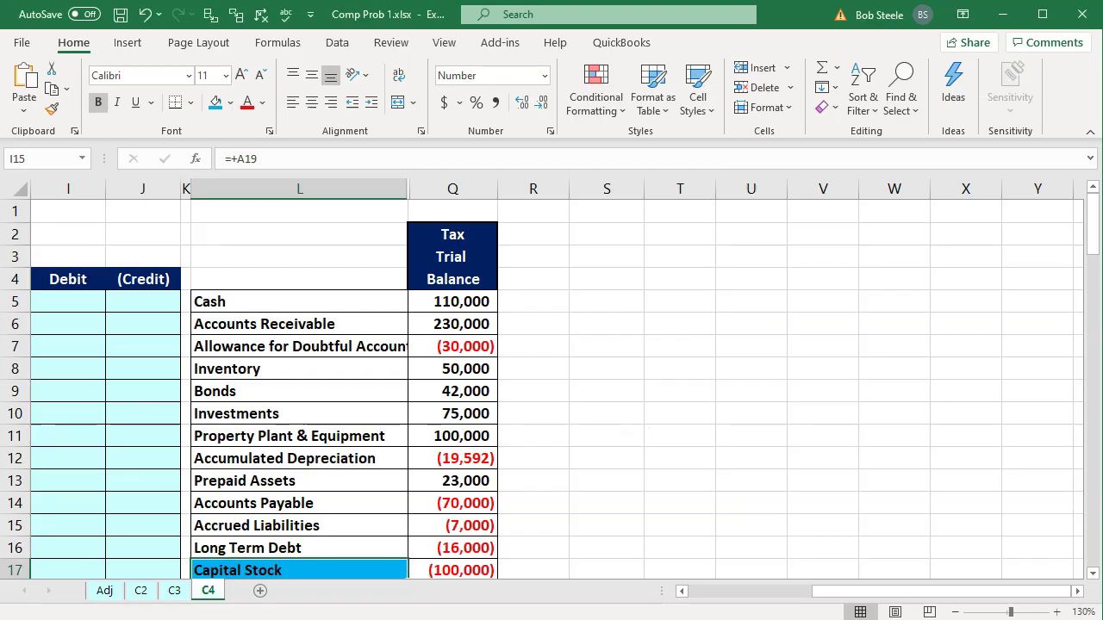
Switch to Lacerte and enter 110,000 as the ending Cash balance.
key(alt+Tab)
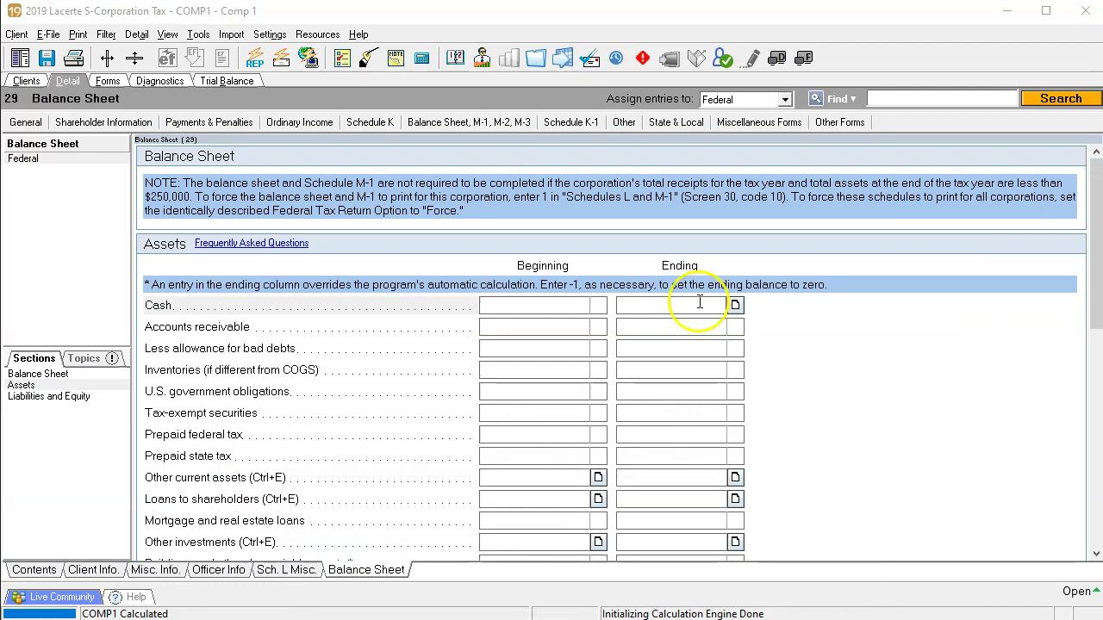
text(11)
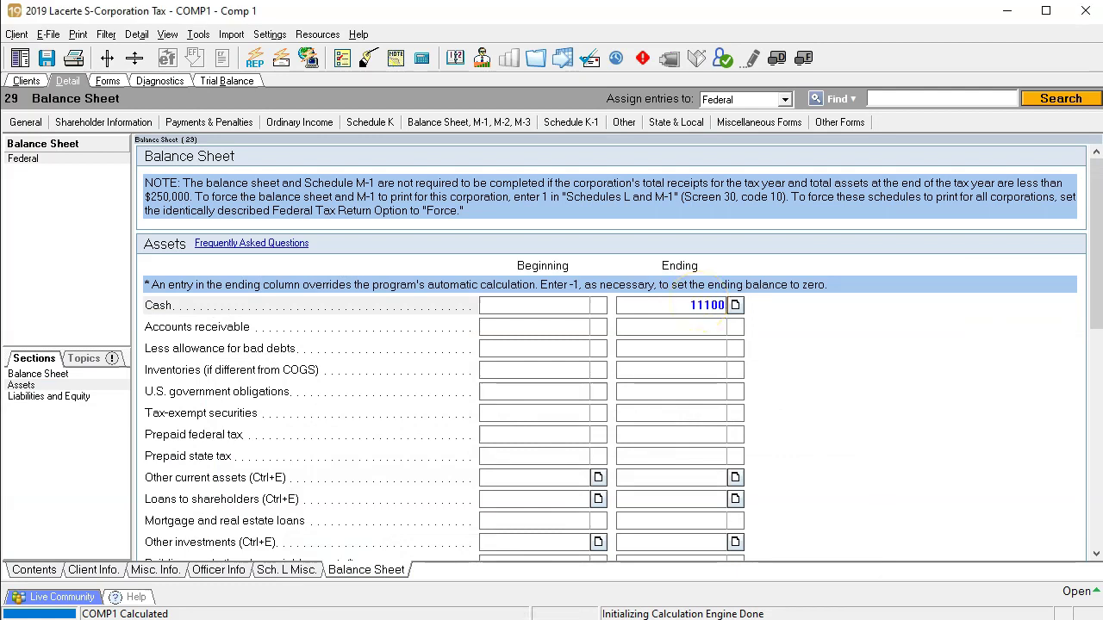
text(0,000)
key(Return)
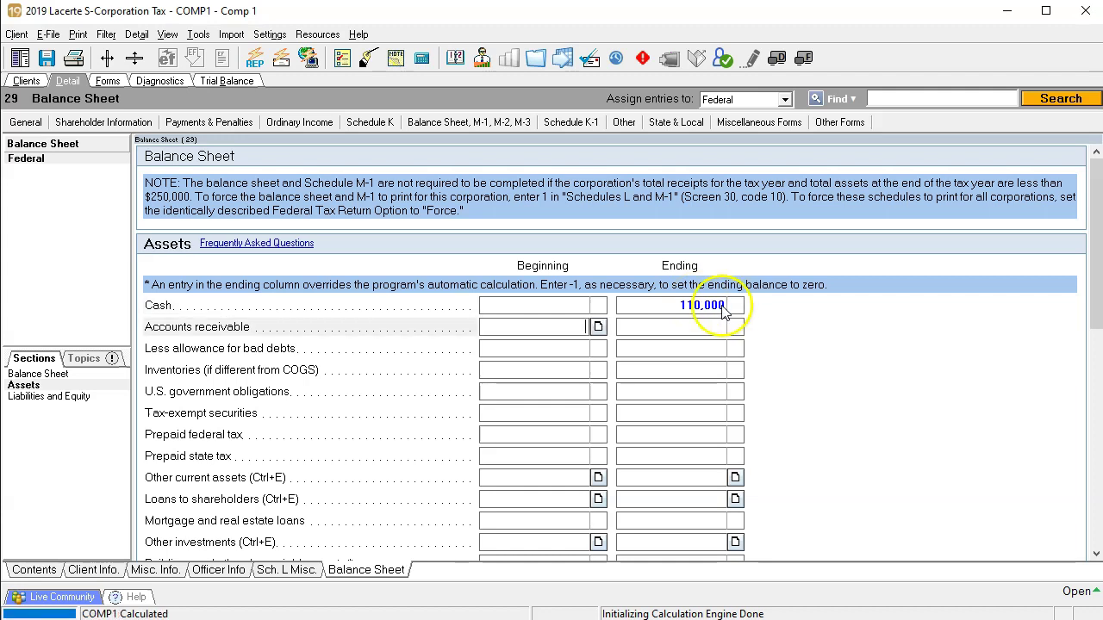
Look at the supporting detail of the ending Cash amount and close it without adding a description.
double_click(733, 313)
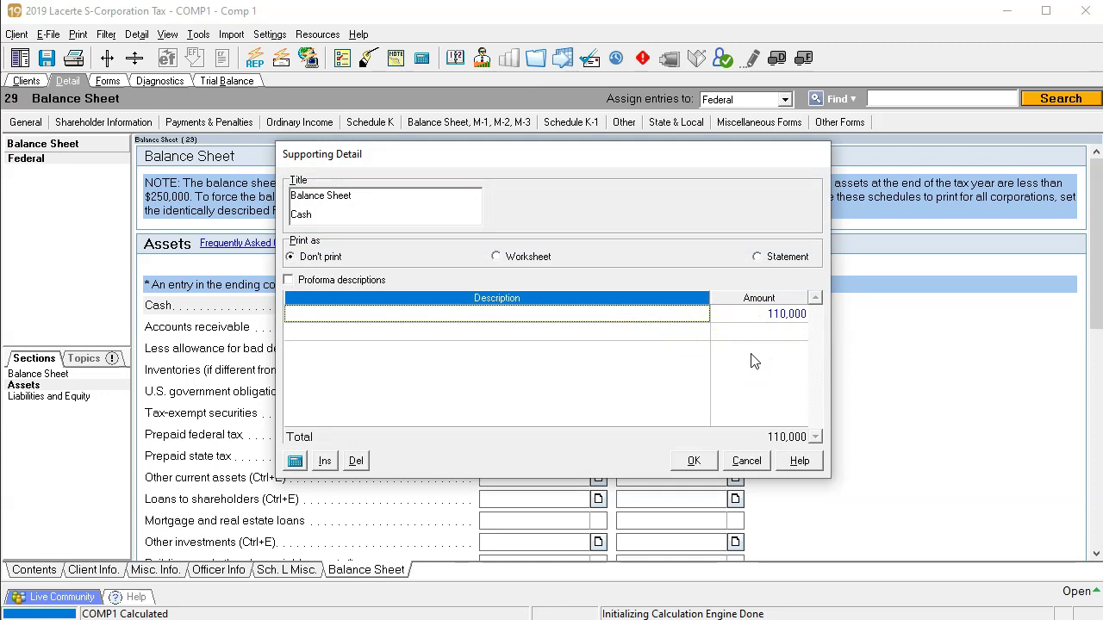
click(758, 383)
click(705, 462)
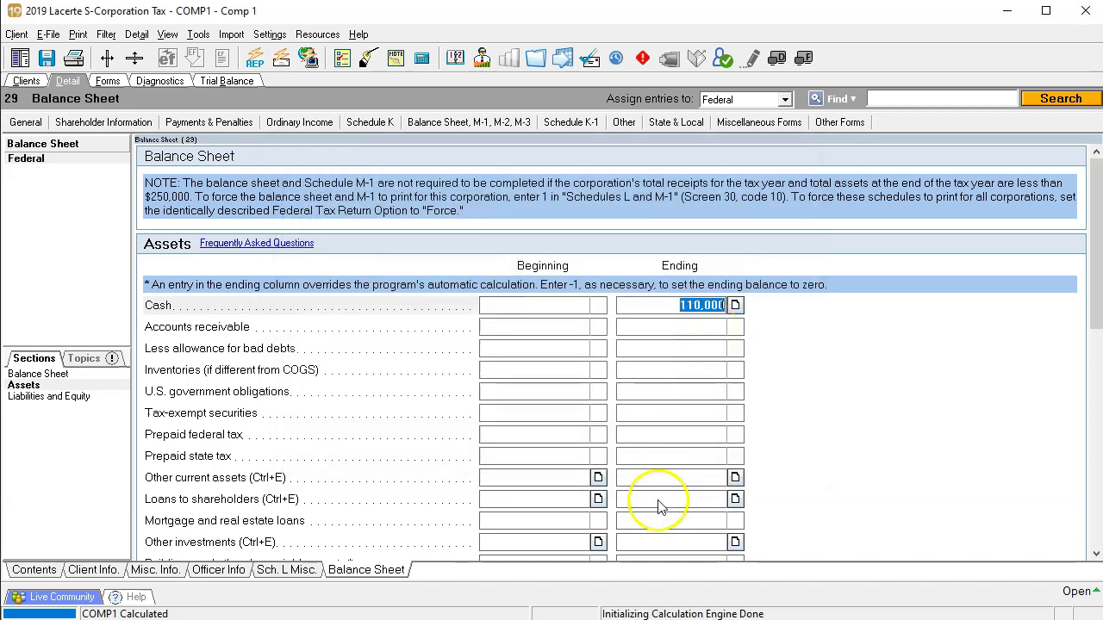
Check Accounts Receivable in the Excel trial balance and enter 230,000 as its ending balance in Lacerte.
key(alt+Tab)
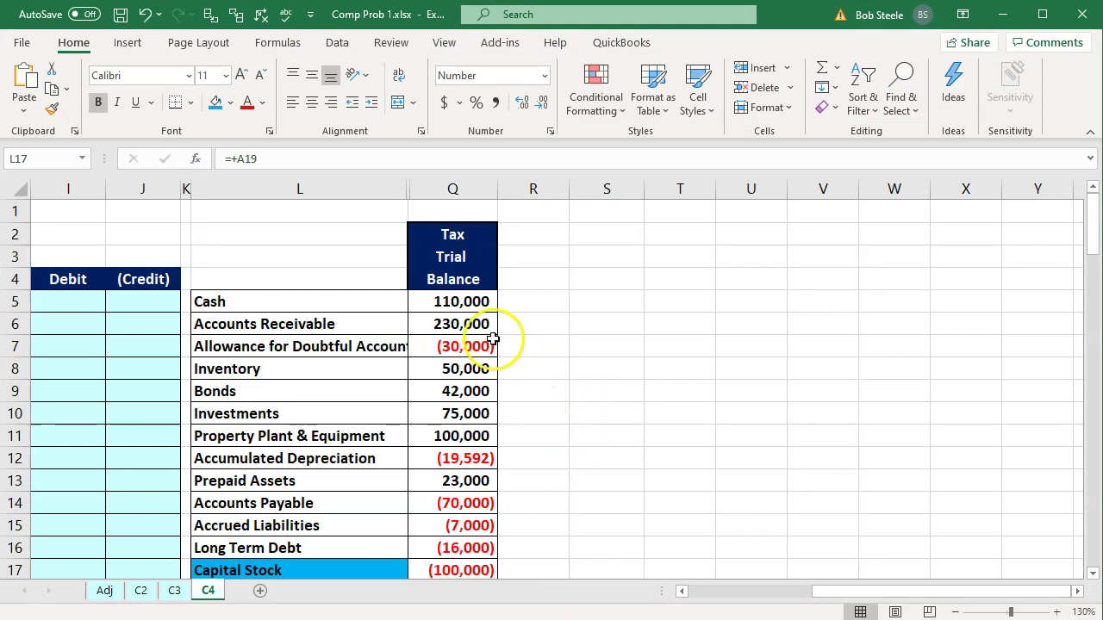
click(472, 325)
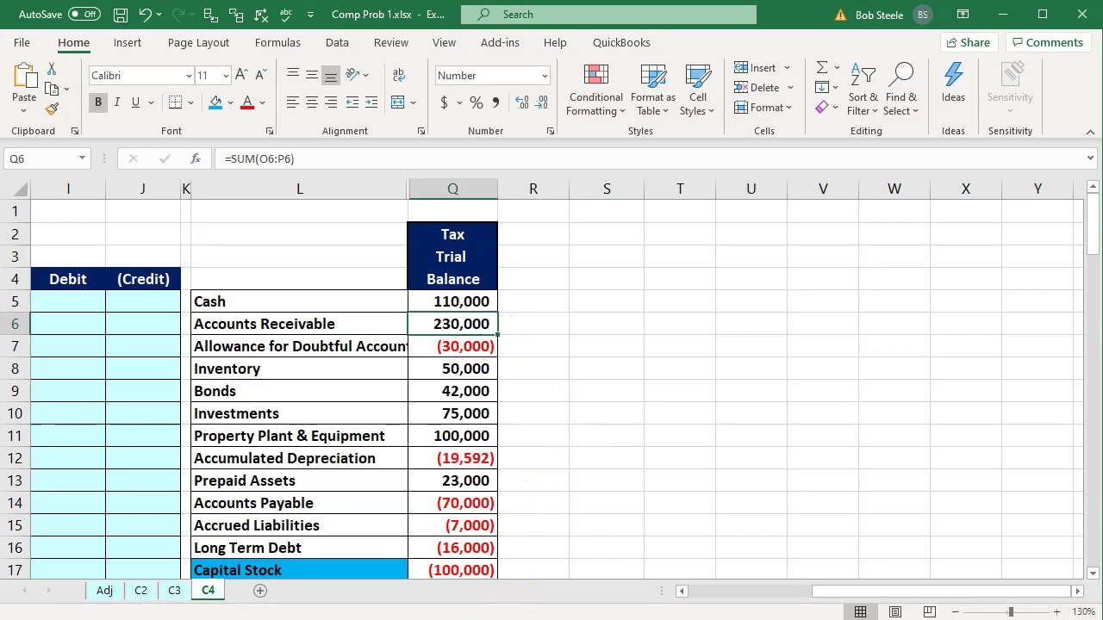
key(alt+Tab)
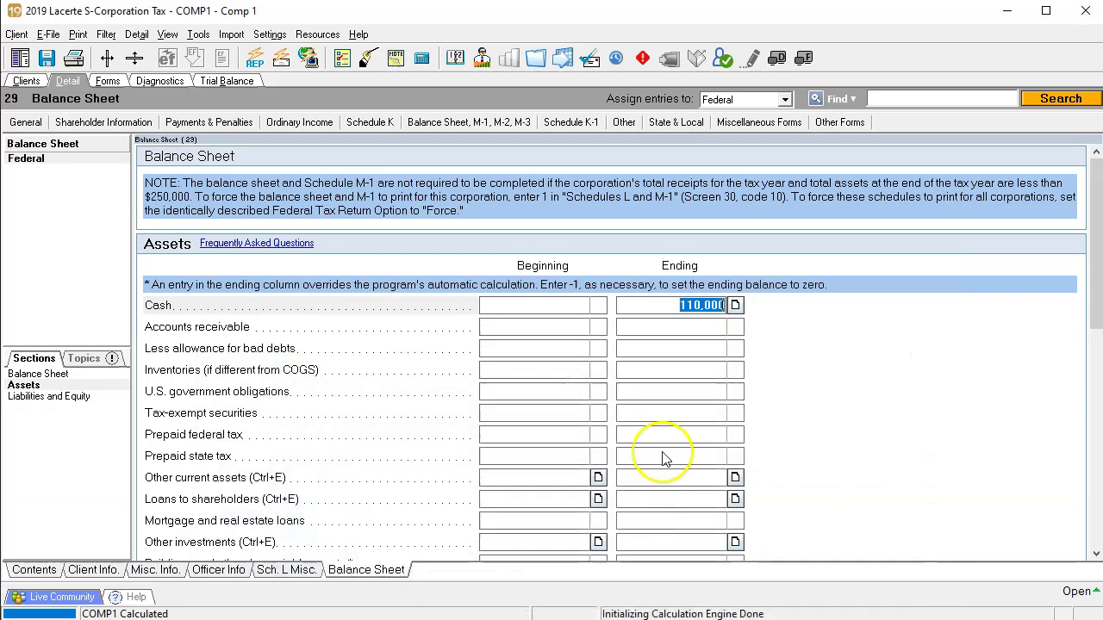
click(699, 329)
text(2)
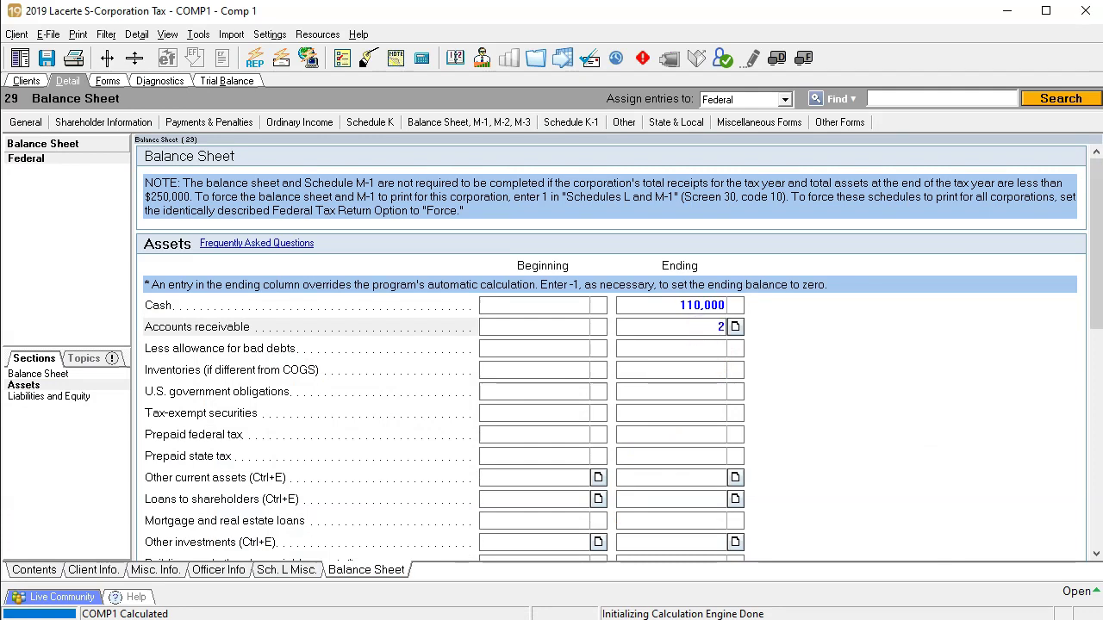
text(30,000)
key(Return)
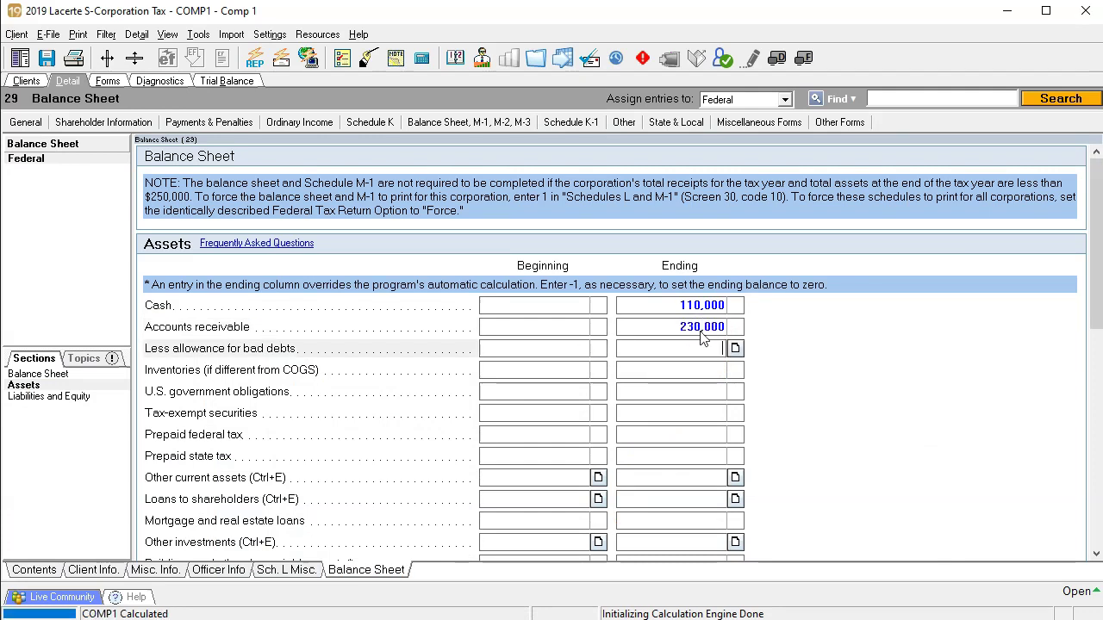
Enter 30,000 as the ending allowance for bad debts and check it against the Excel trial balance.
text(30000)
key(Return)
click(705, 371)
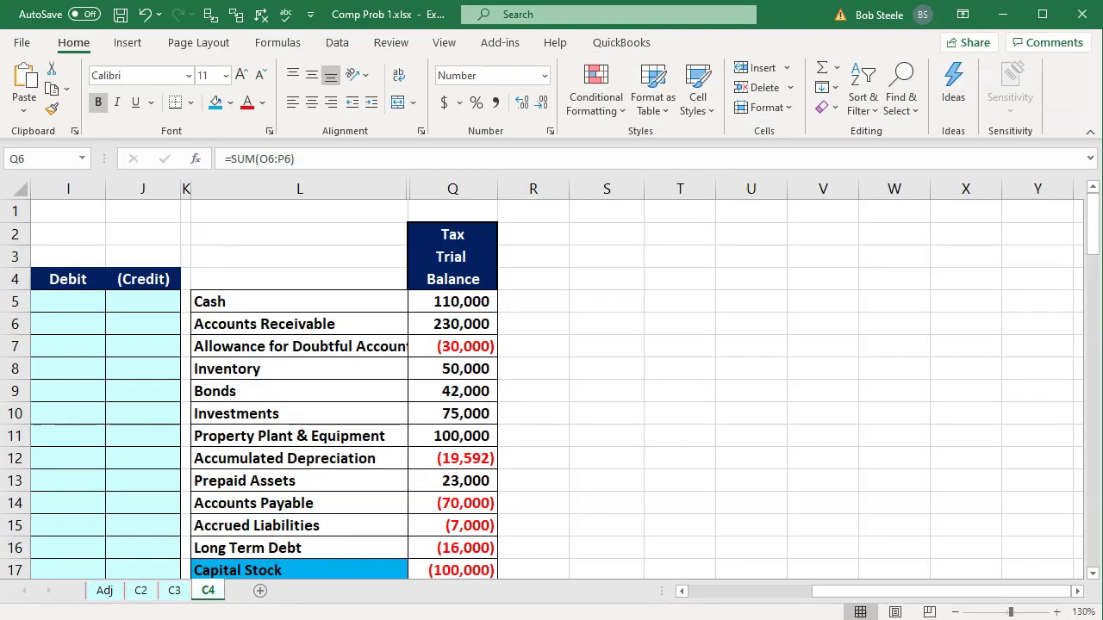
click(489, 360)
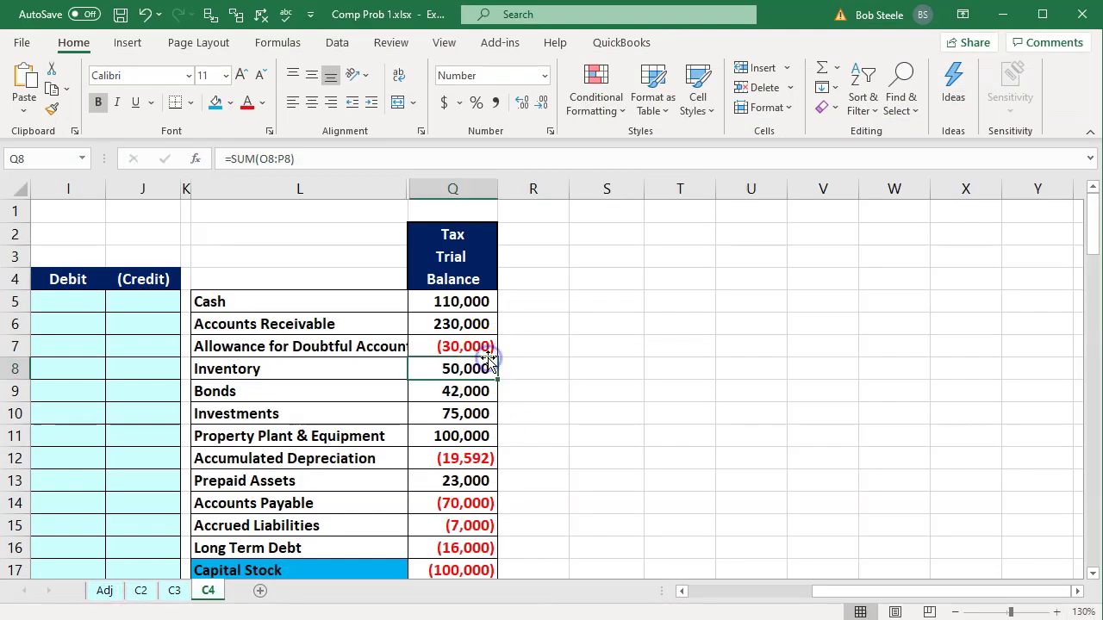
click(487, 349)
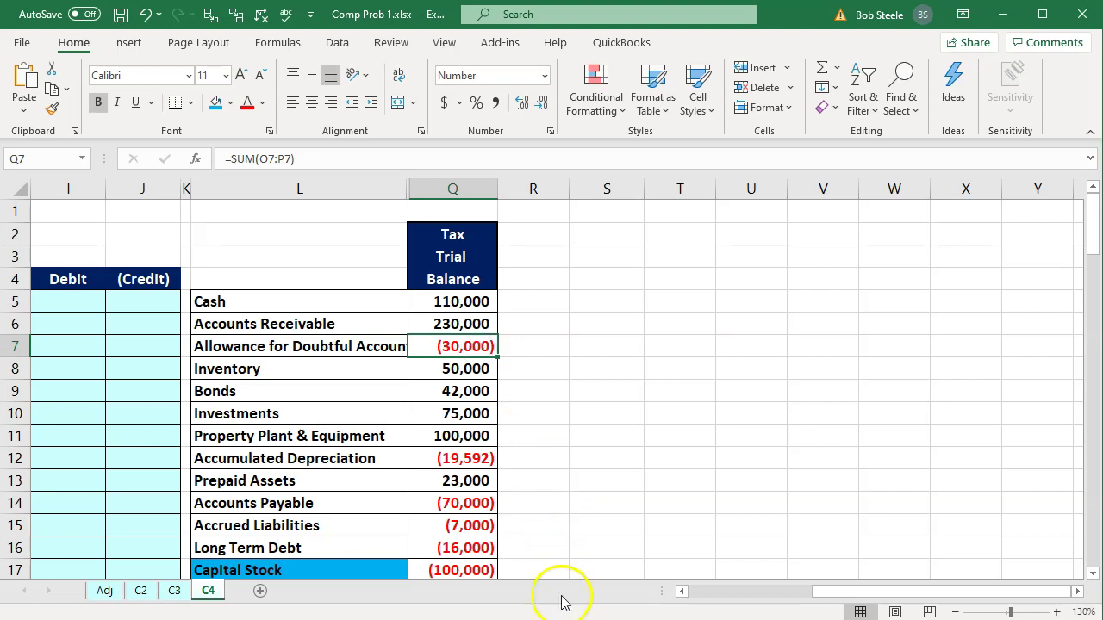
Review the receivables and bad debt allowance on Schedule L of Form 1120S in Lacerte and return to the balance sheet input.
key(alt+Tab)
click(707, 348)
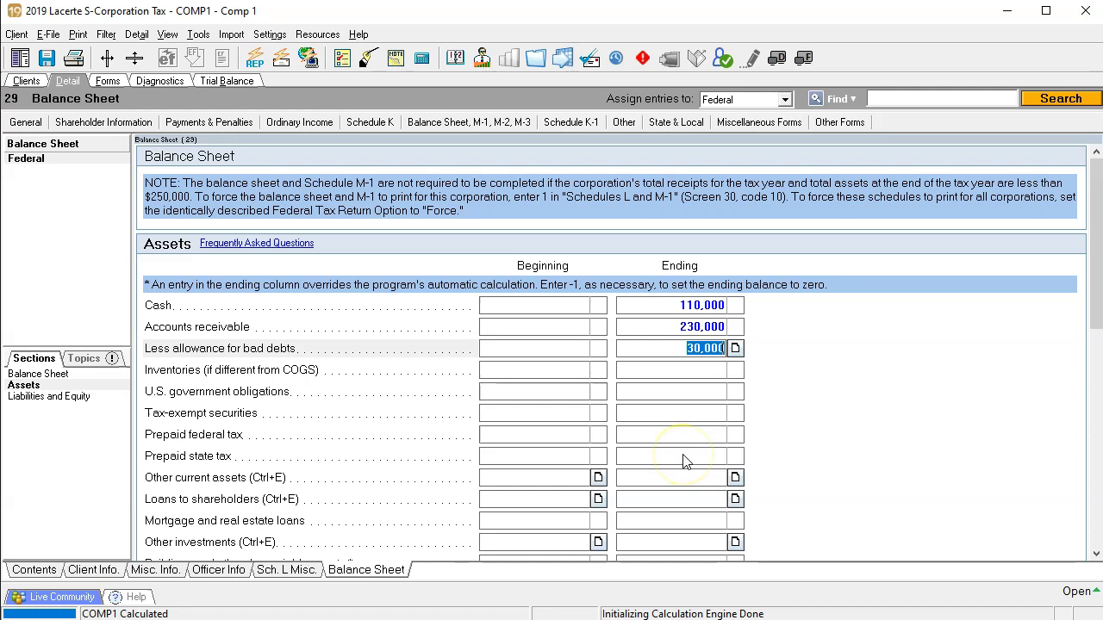
click(108, 80)
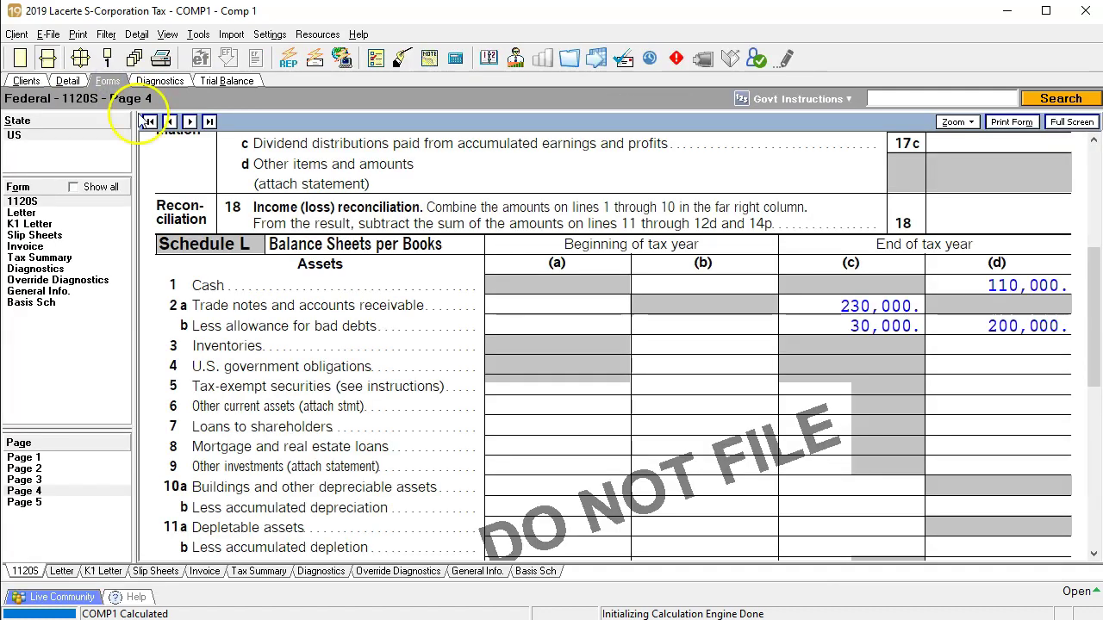
click(71, 81)
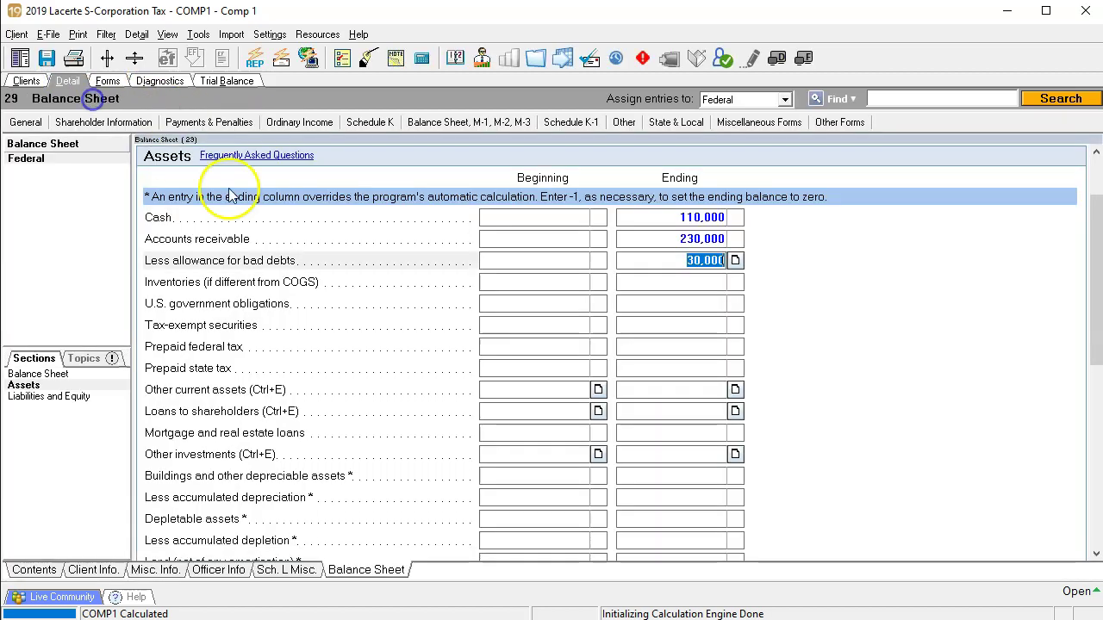
Check Inventory in the Excel trial balance and enter 50,000 as the ending Inventories balance in Lacerte.
key(alt+Tab)
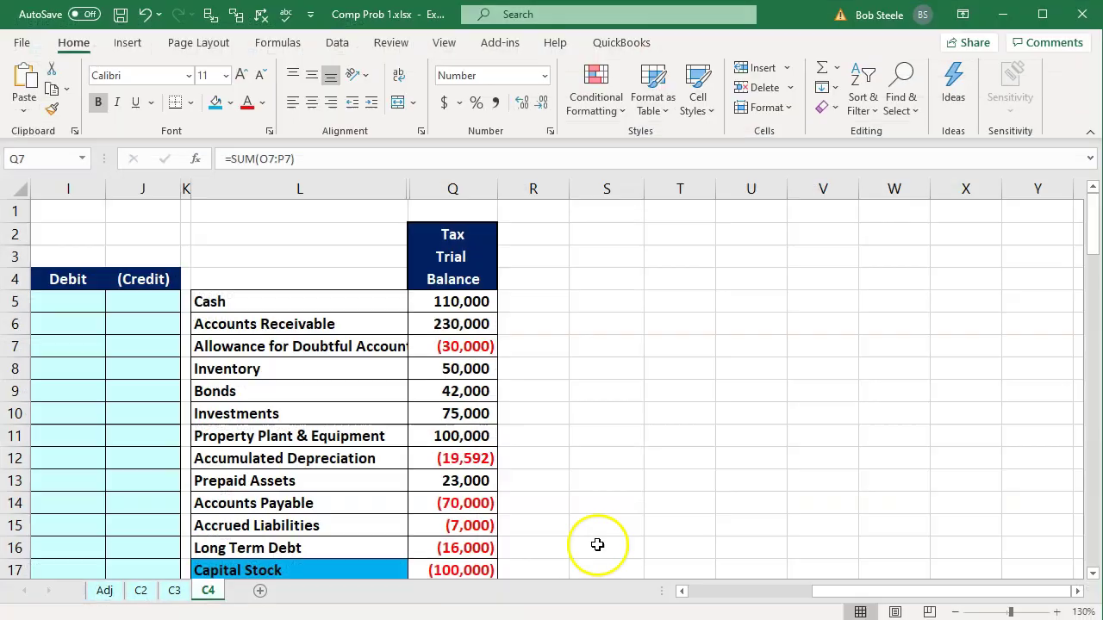
click(599, 472)
click(473, 376)
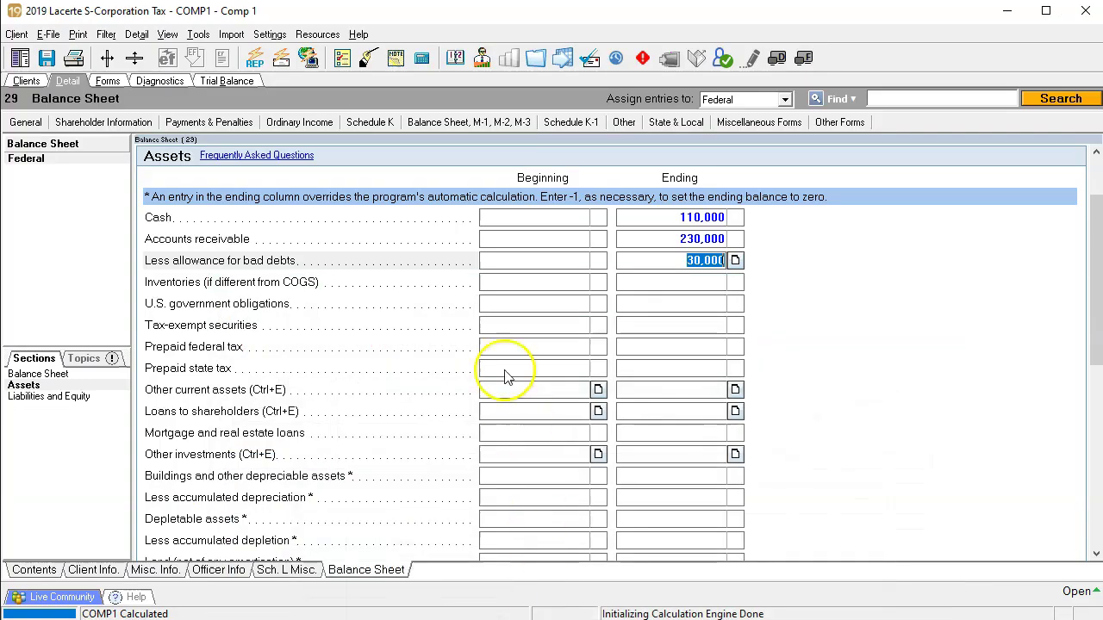
click(669, 283)
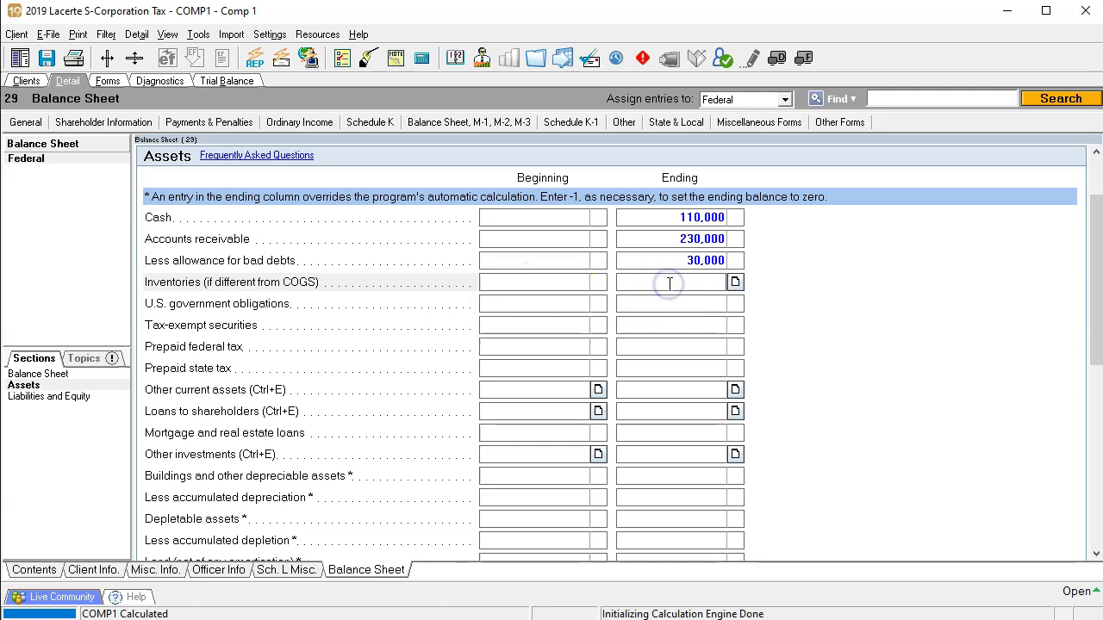
text(50000)
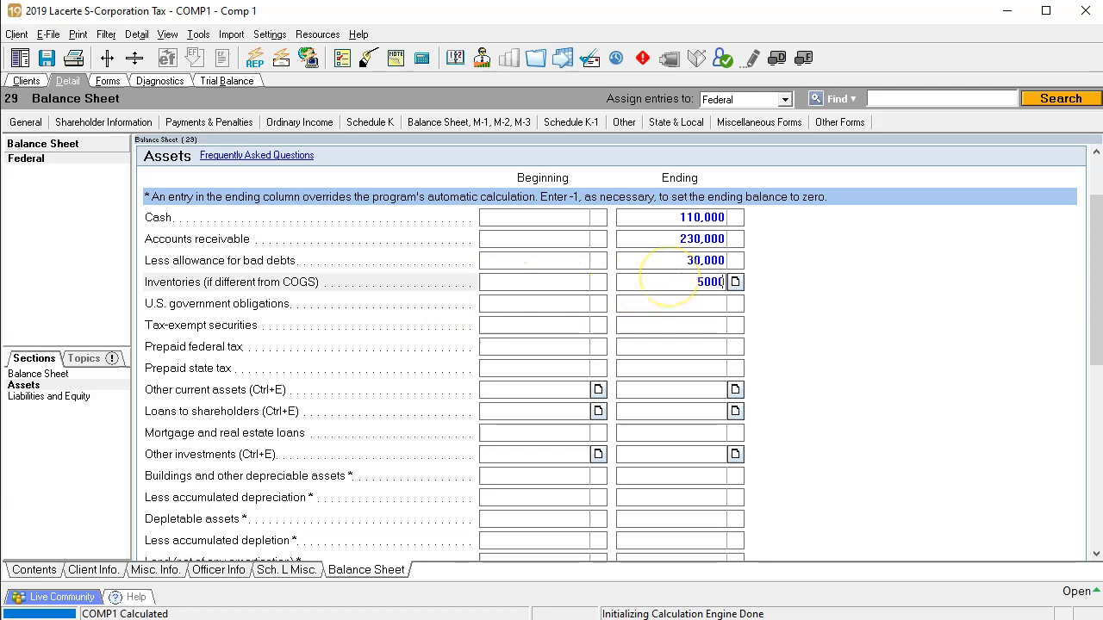
key(Return)
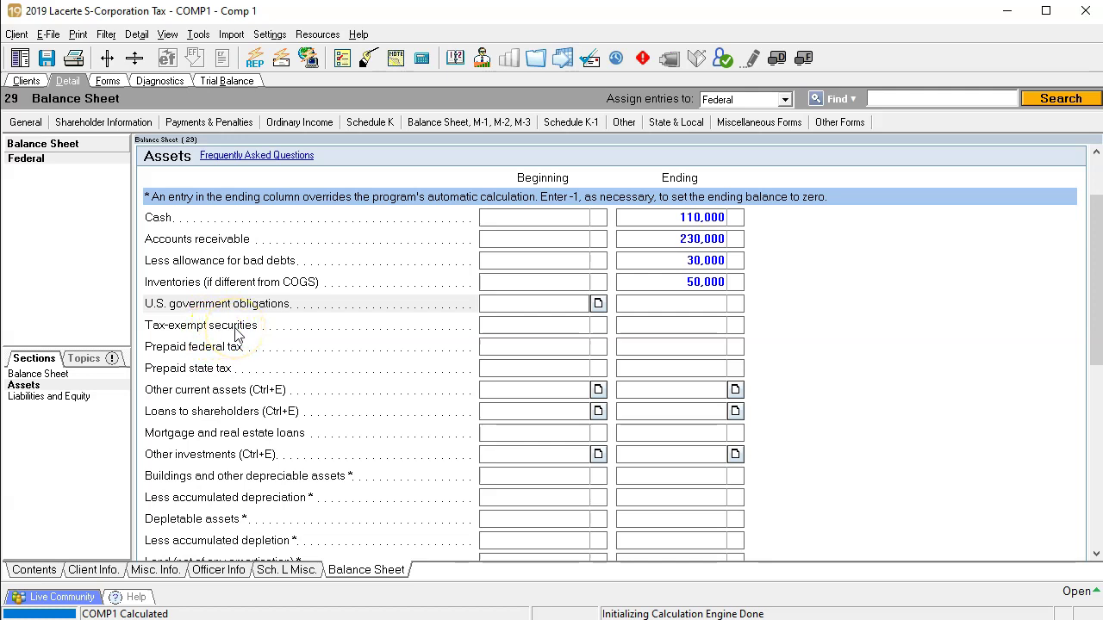
Enter the bonds as an ending balance of 42,000 for tax-exempt securities.
click(683, 325)
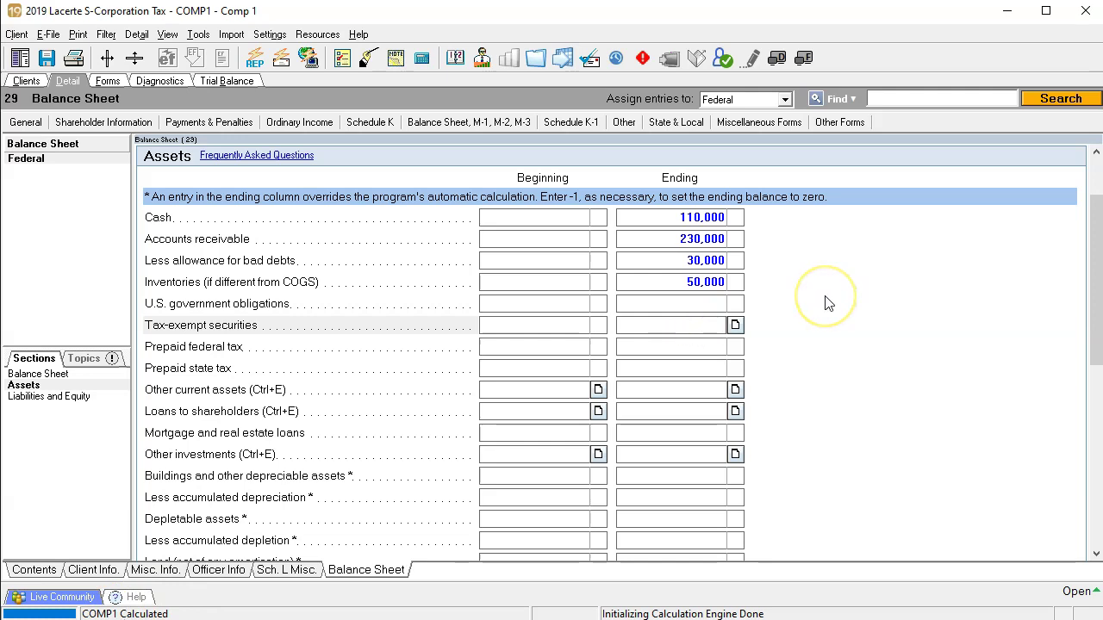
text(0)
key(Return)
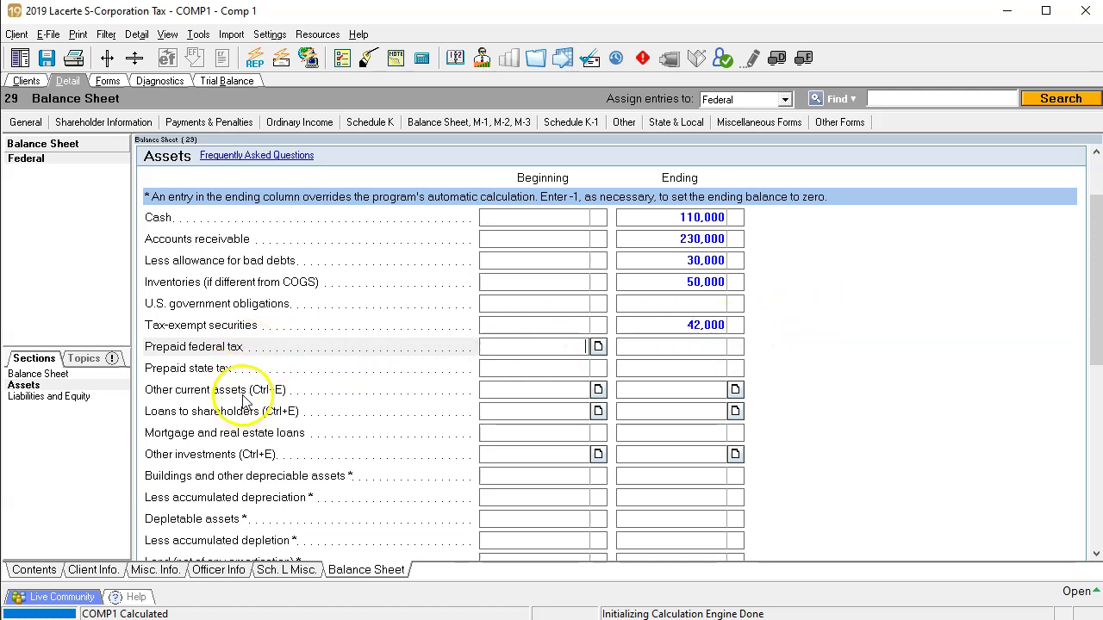
Add an Investments line with an ending amount of 75,000 to the other current assets detail.
click(735, 389)
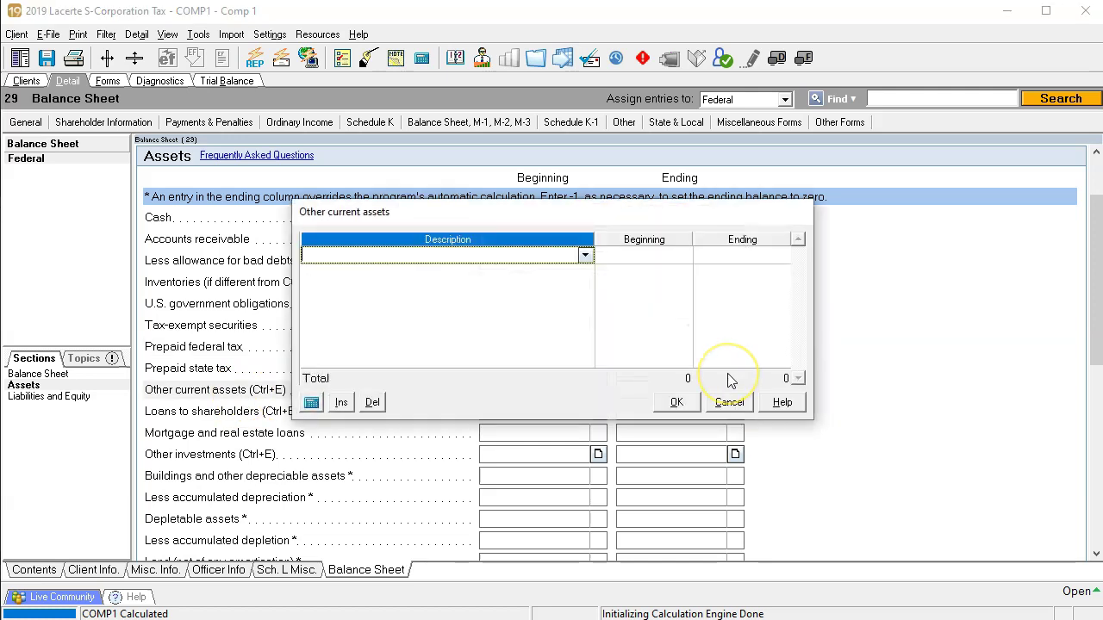
text(Investments)
key(Tab)
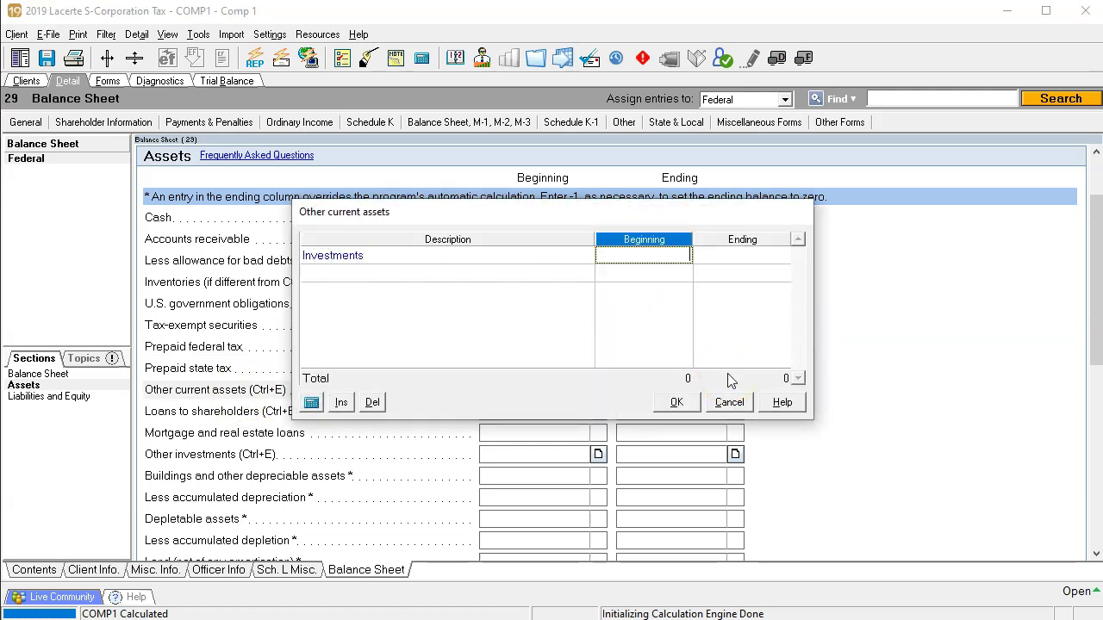
key(Tab)
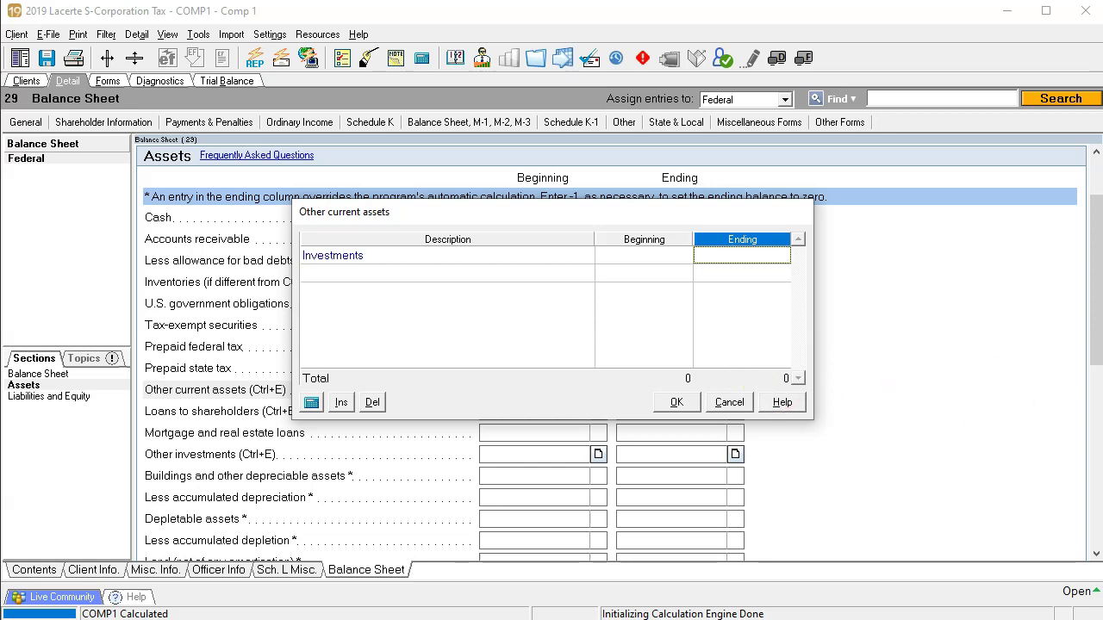
text(75,000)
key(Tab)
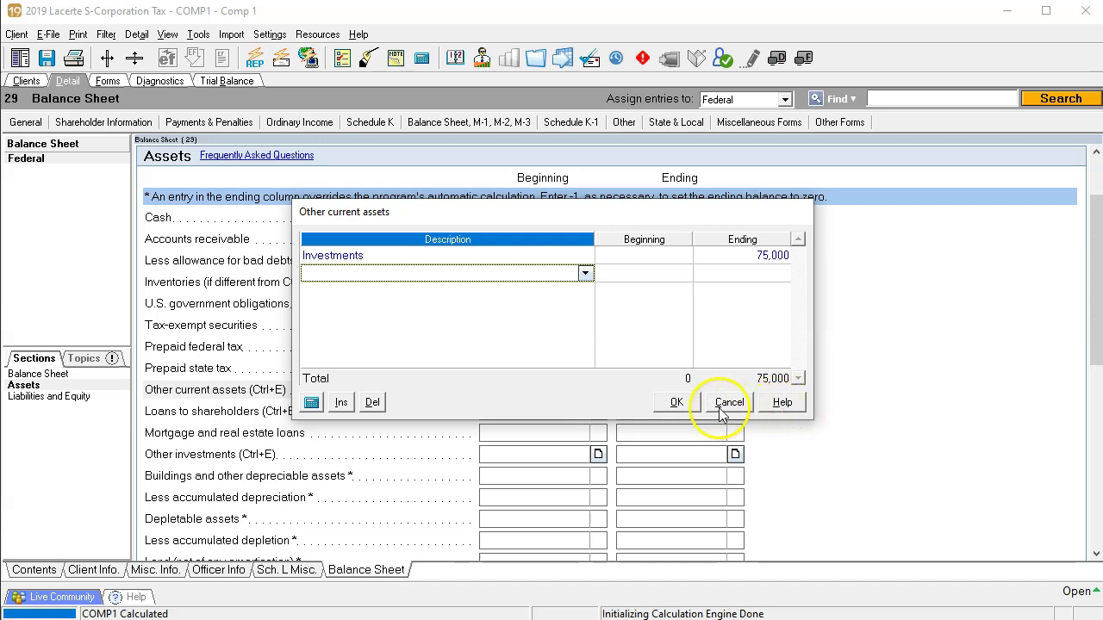
click(682, 402)
Check the Property Plant & Equipment and Accumulated Depreciation balances in the Excel trial balance and return to Lacerte.
key(alt+Tab)
click(491, 506)
click(470, 436)
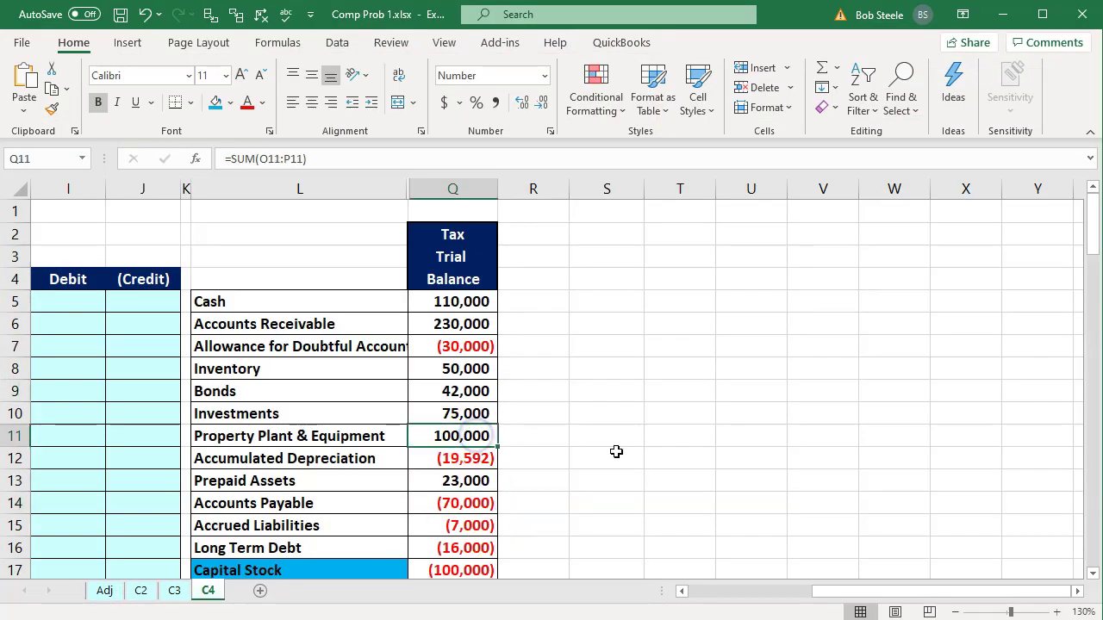
drag(453, 435, 461, 454)
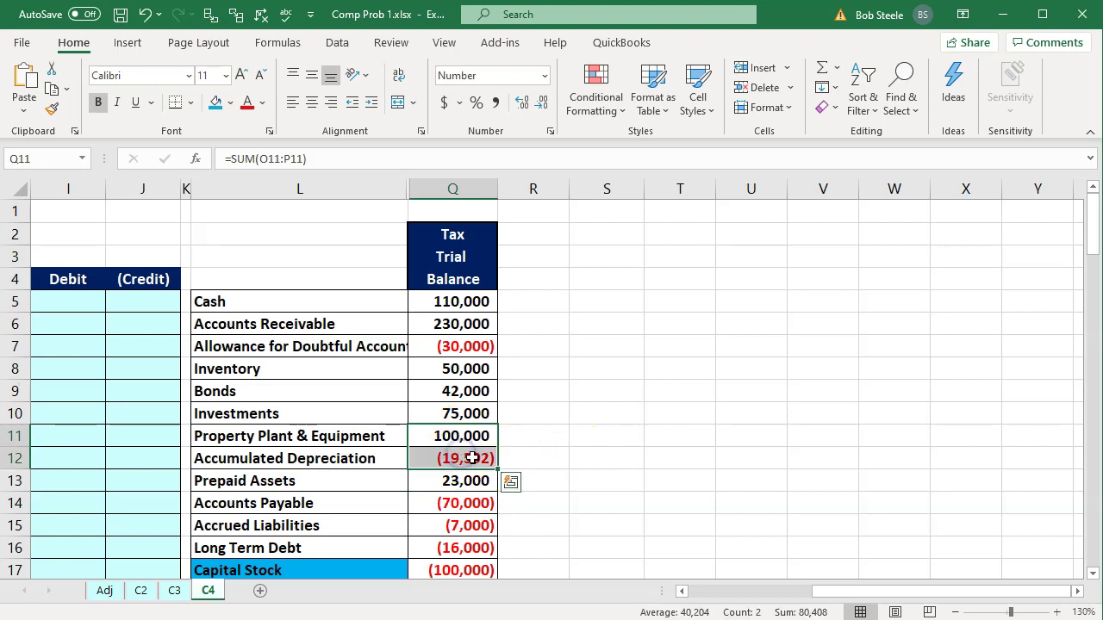
key(alt+Tab)
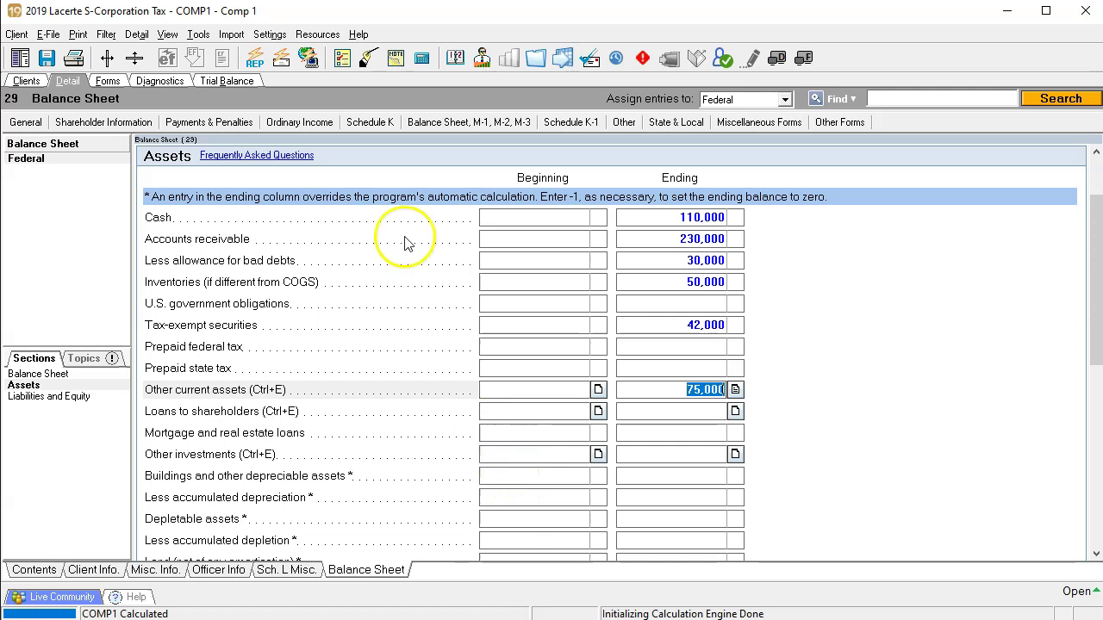
click(301, 124)
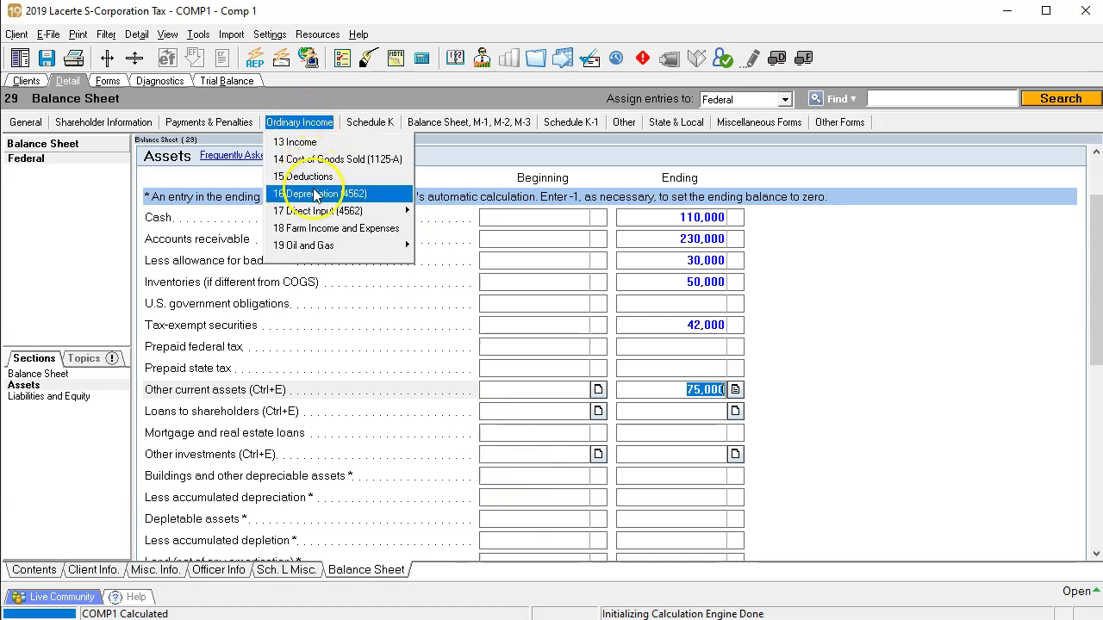
click(910, 325)
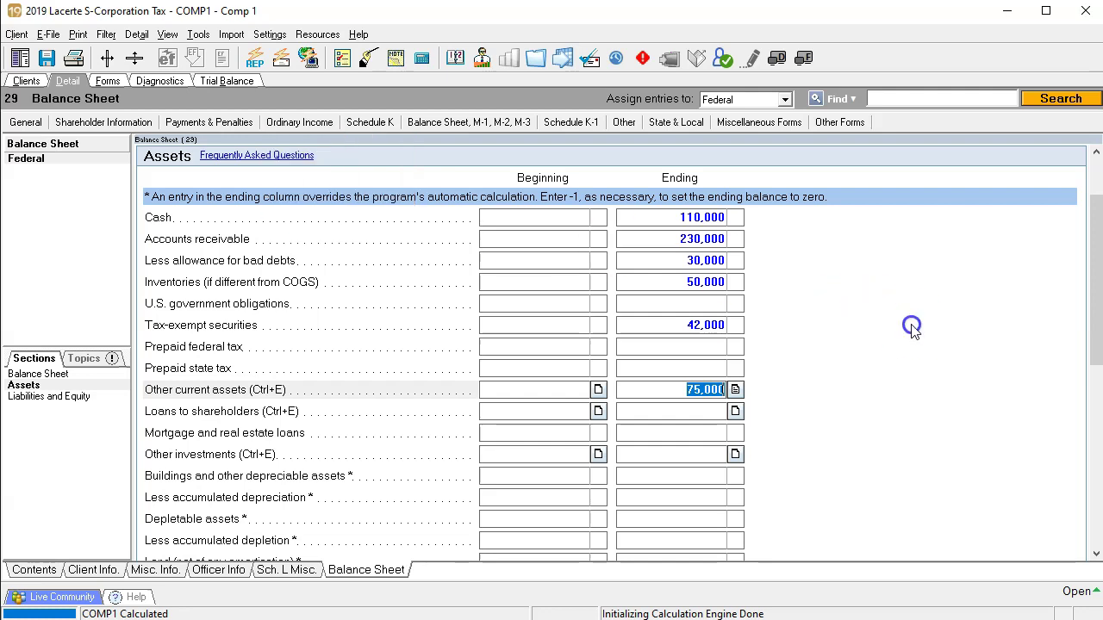
click(912, 330)
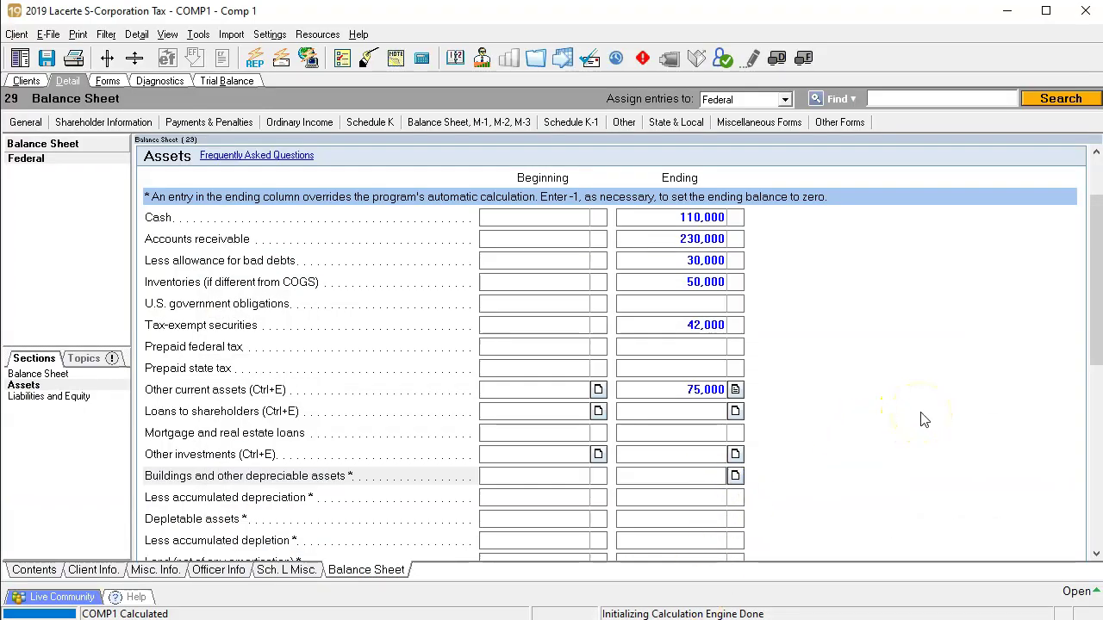
Enter ending balances of 10,000 for buildings and other depreciable assets and 19,592 for accumulated depreciation.
key(Return)
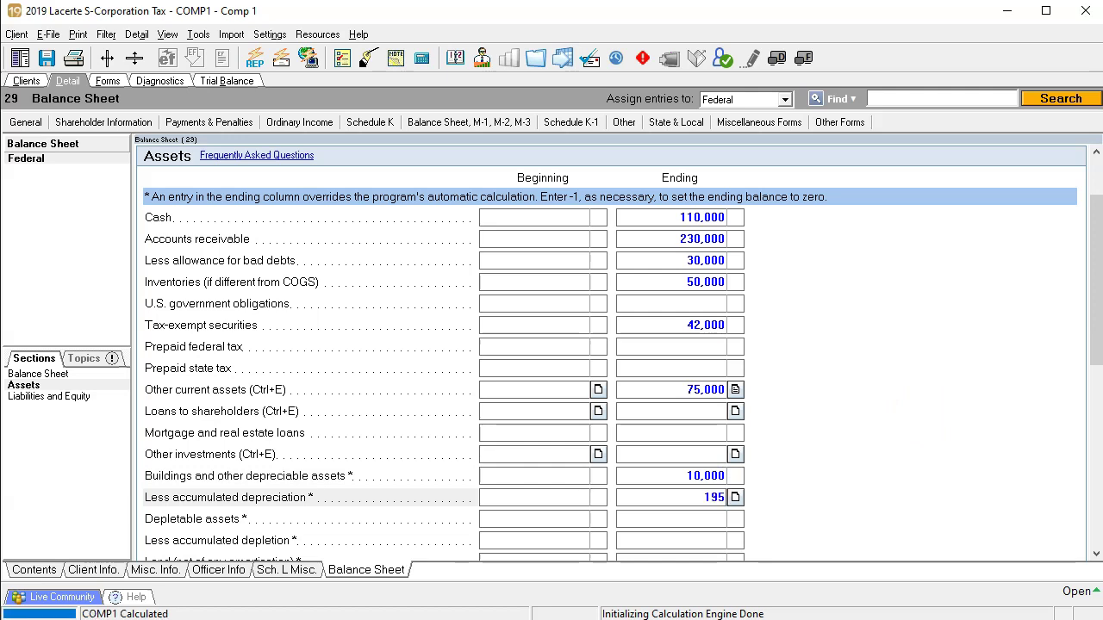
key(Return)
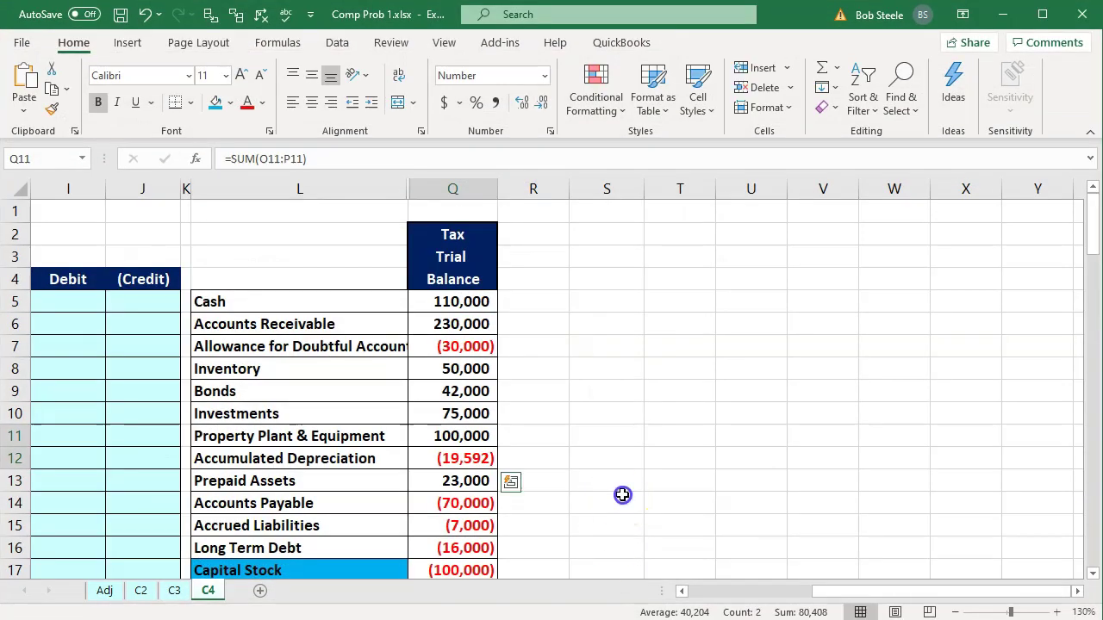
Fill the Property Plant & Equipment and Accumulated Depreciation labels in the trial balance with yellow.
click(619, 498)
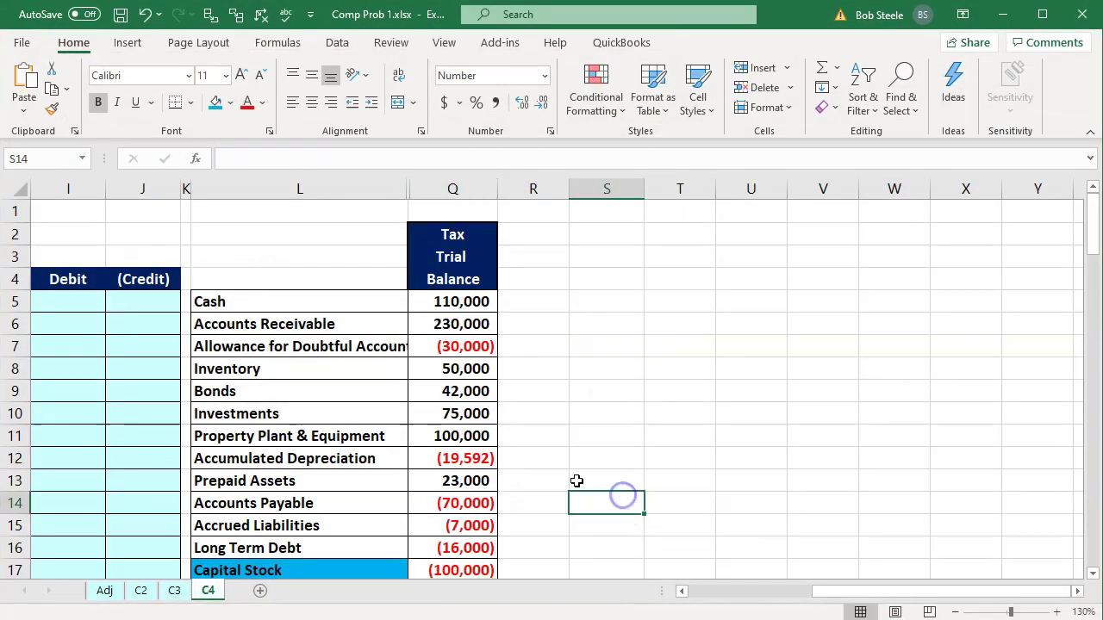
mouse_move(380, 443)
mouse_down()
mouse_move(372, 439)
mouse_move(381, 454)
mouse_up()
right_click(377, 454)
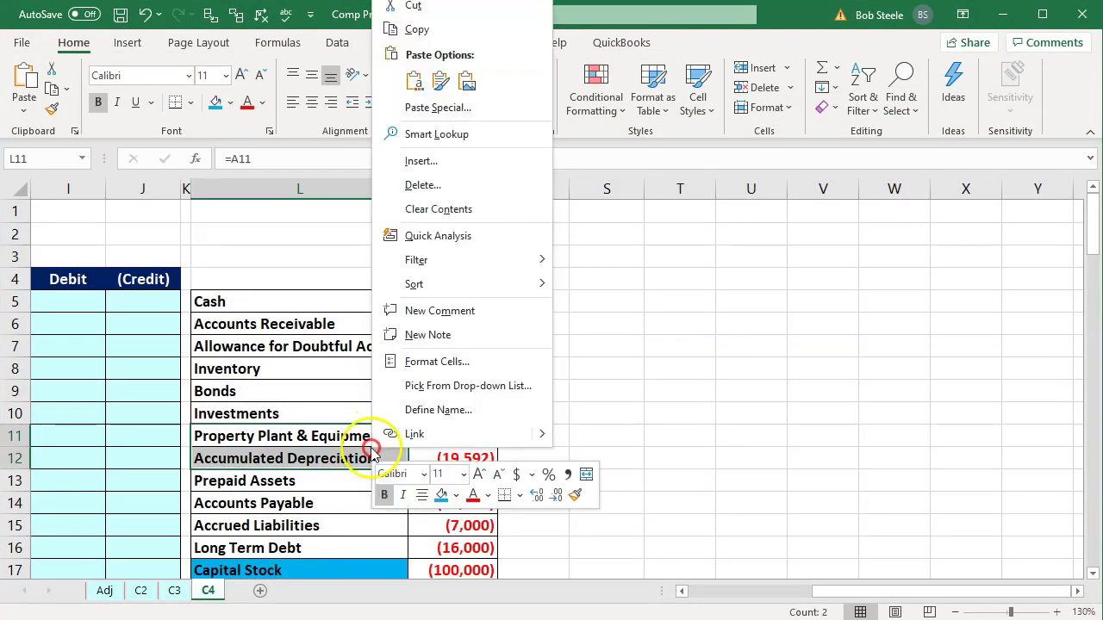
click(456, 495)
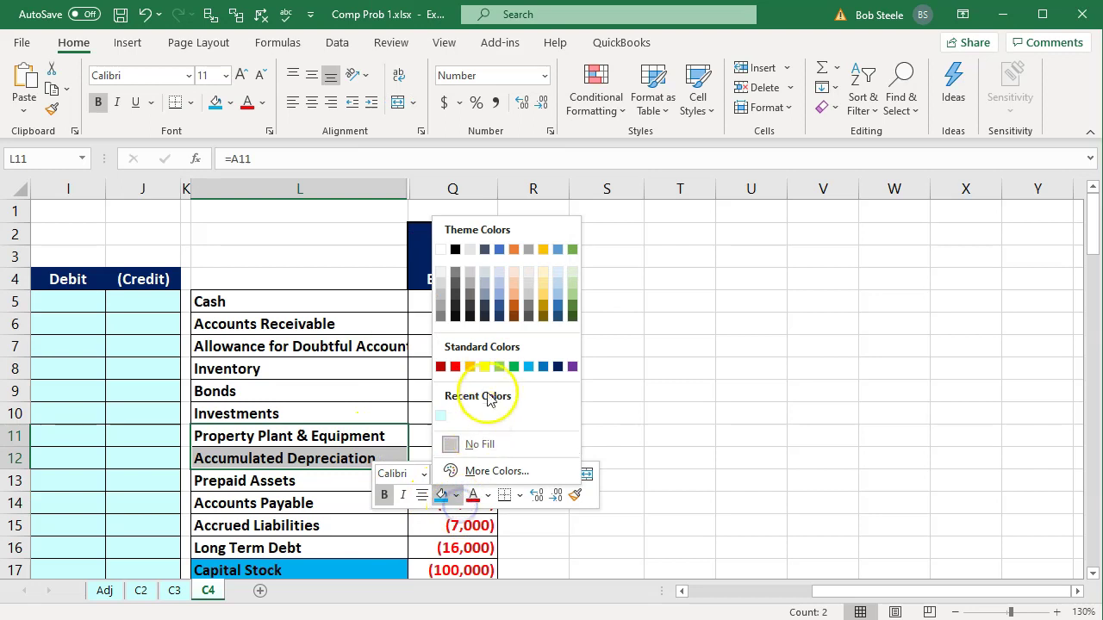
click(485, 368)
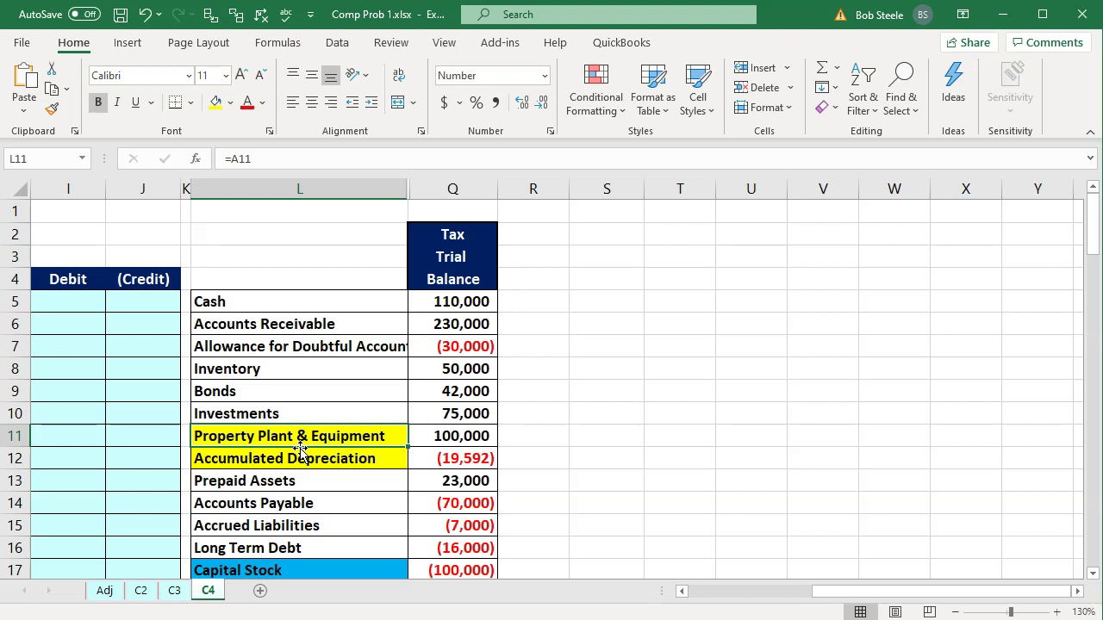
Switch to Lacerte and add a Prepaid Assets line with an ending amount of 23,000 to the other current assets detail.
click(433, 481)
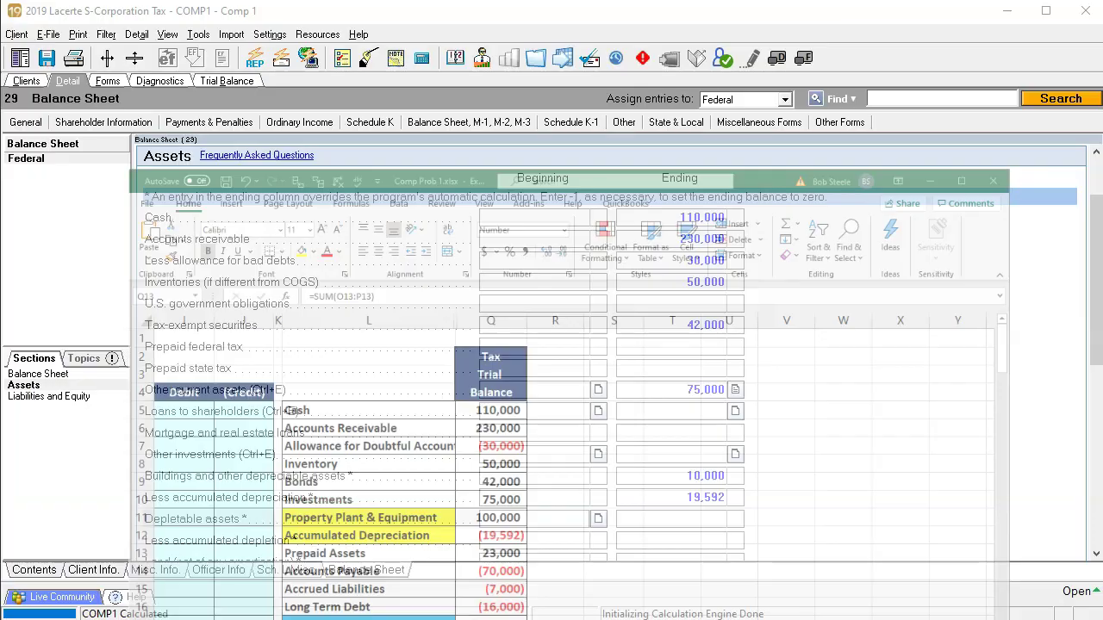
click(731, 390)
click(735, 390)
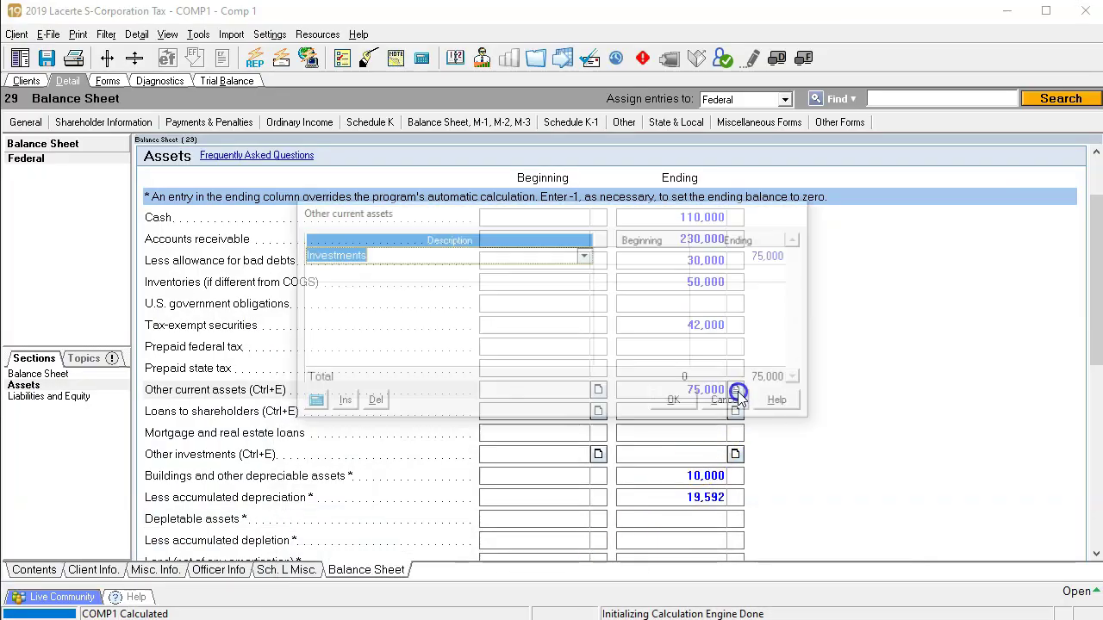
key(Return)
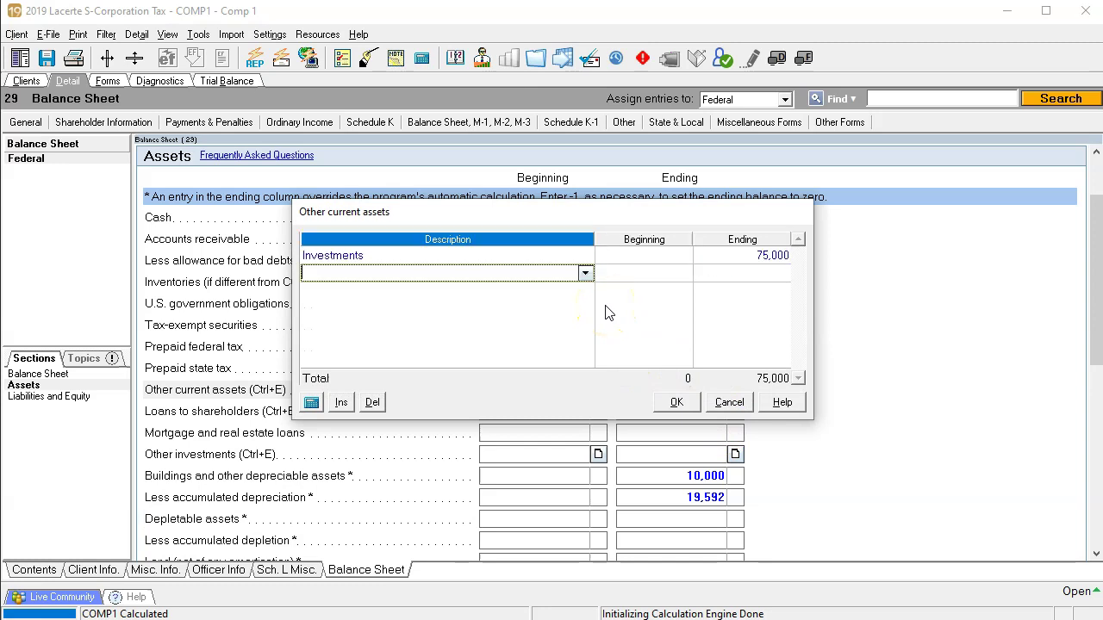
text(Prepaid Assets)
key(Return)
key(Return)
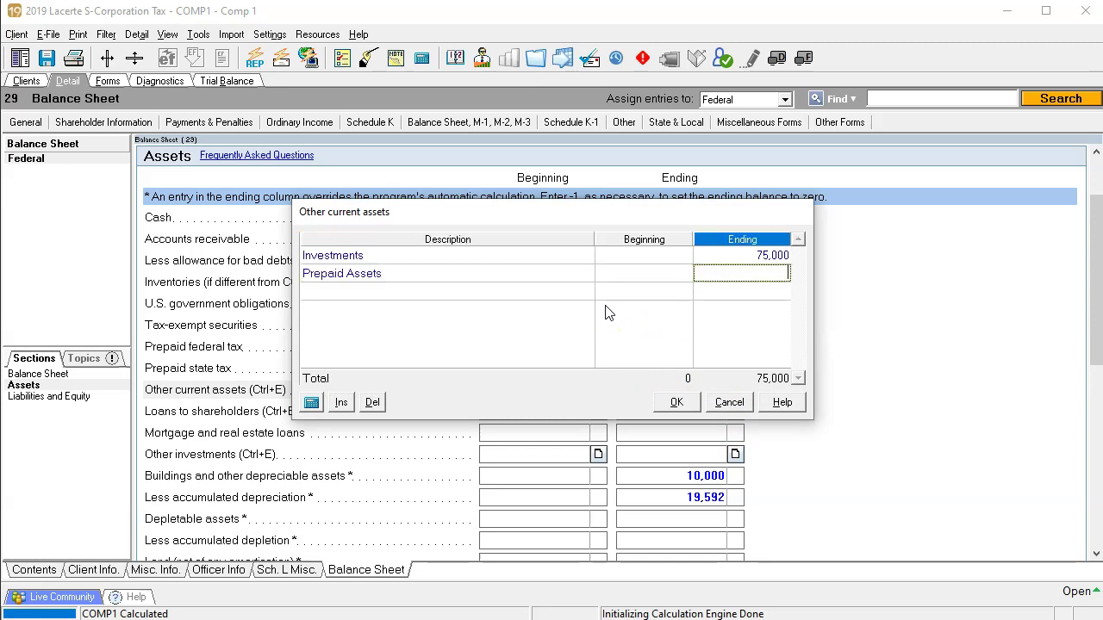
click(690, 339)
text(23,000)
key(Return)
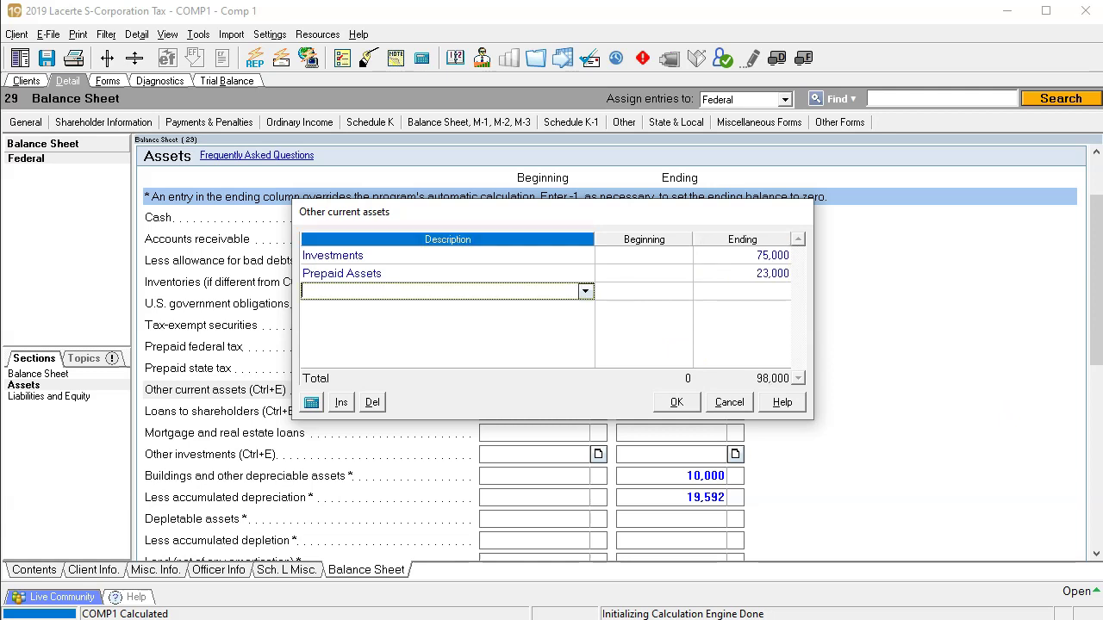
click(676, 403)
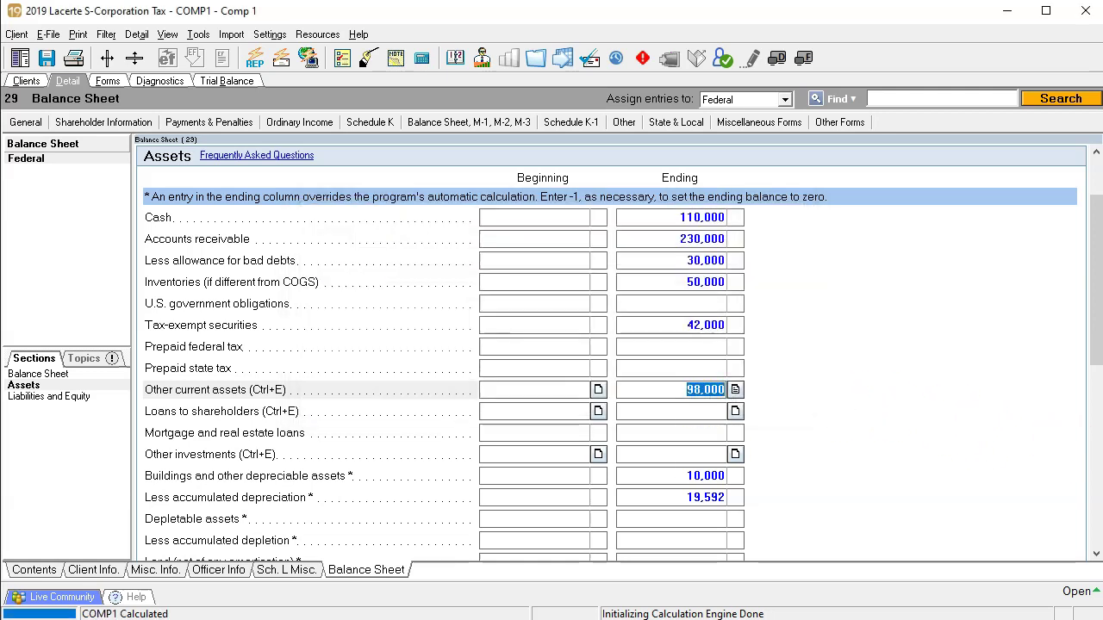
Look up Accounts Payable in the Excel trial balance and enter 70,000 as its ending balance in Lacerte.
key(alt+Tab)
click(619, 519)
scroll(603, 517, down, 1)
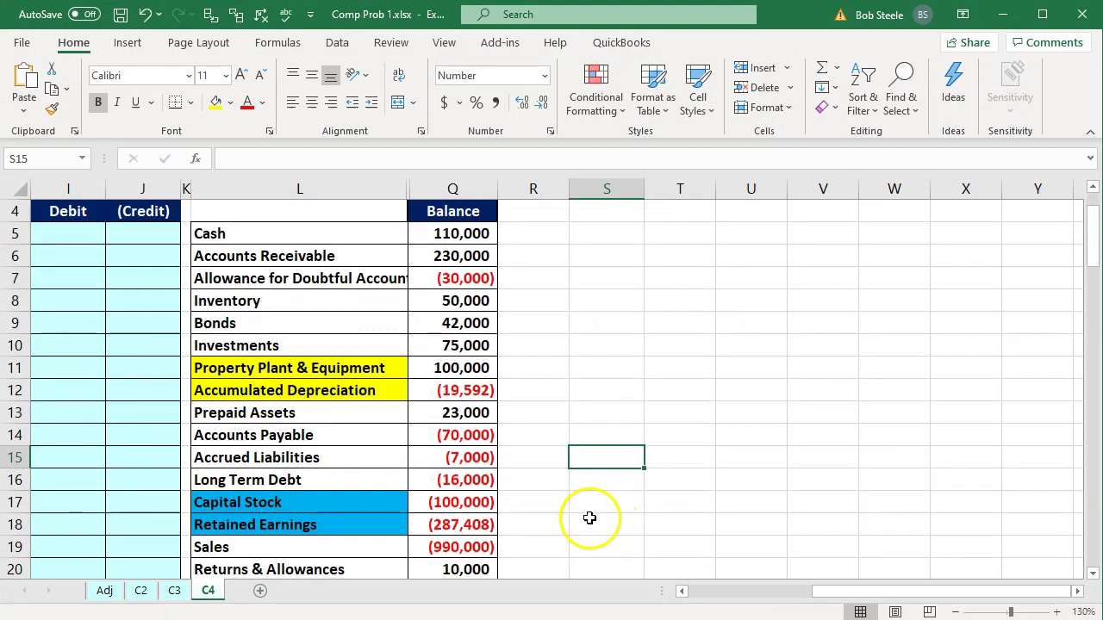
click(475, 436)
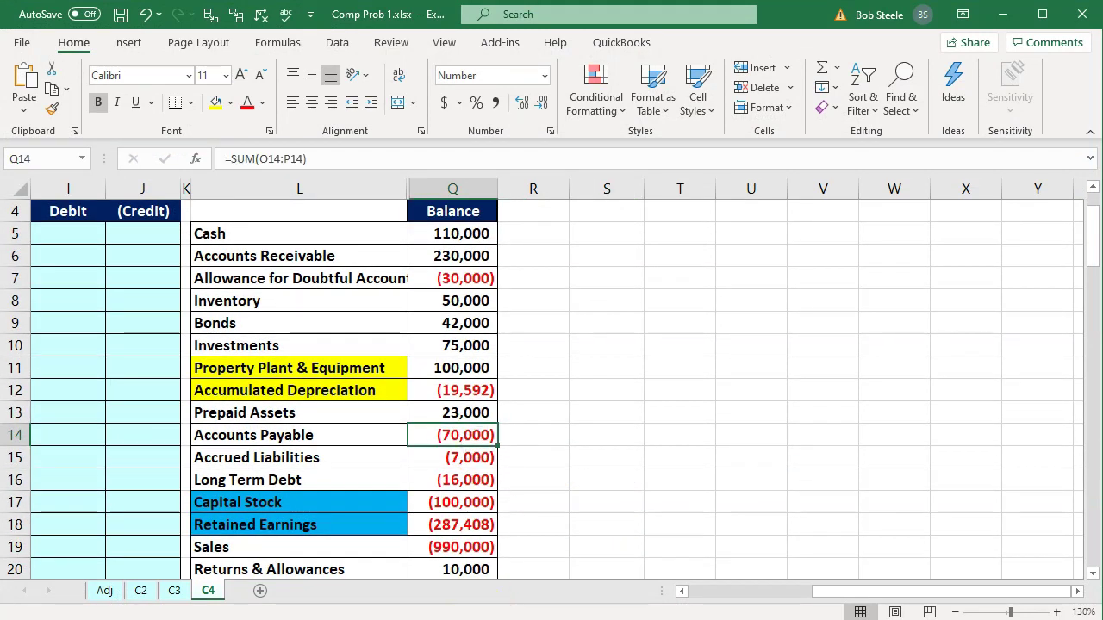
key(alt+Tab)
scroll(963, 446, down, 3)
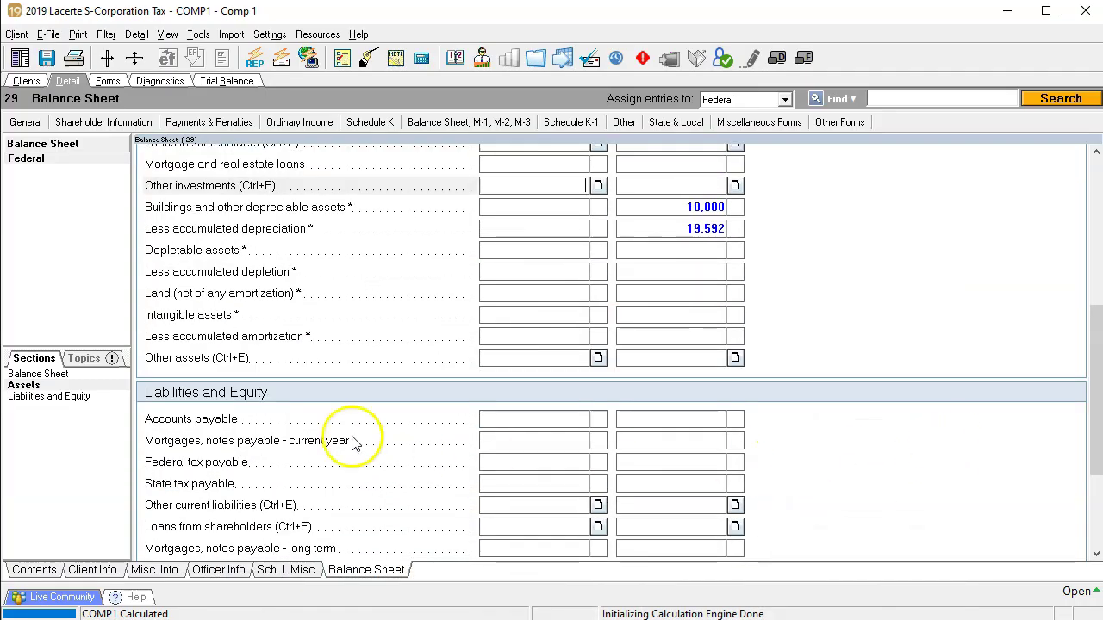
click(653, 422)
text(70,000)
key(Return)
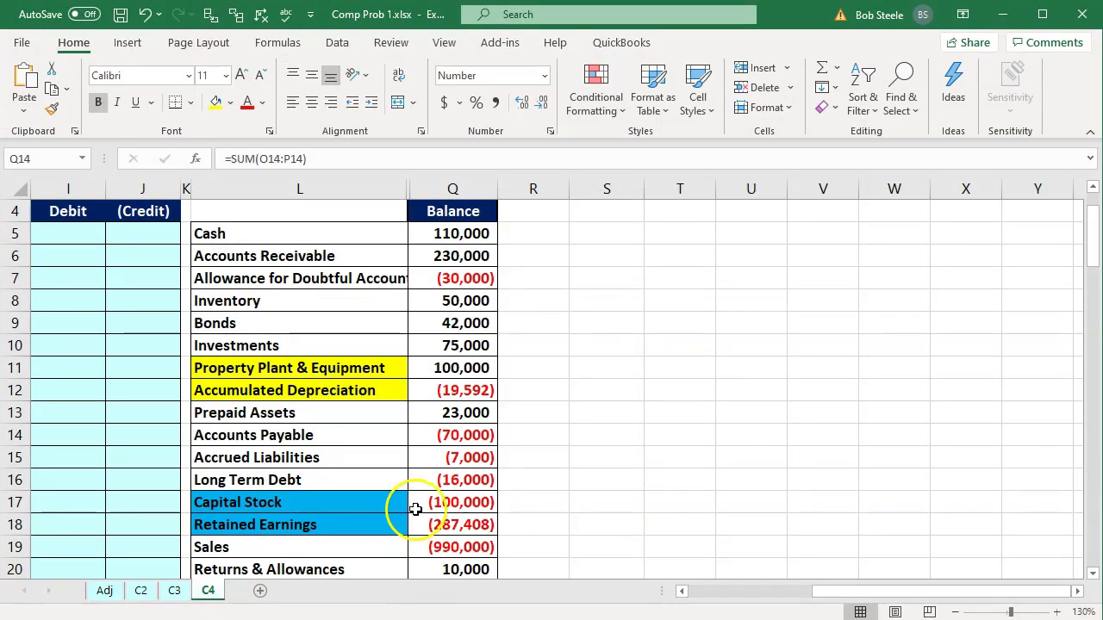
Look up Accrued Liabilities in Excel and add an Accrued Liabilities line with an ending amount of 70,000 to Lacerte's other current liabilities detail.
click(314, 440)
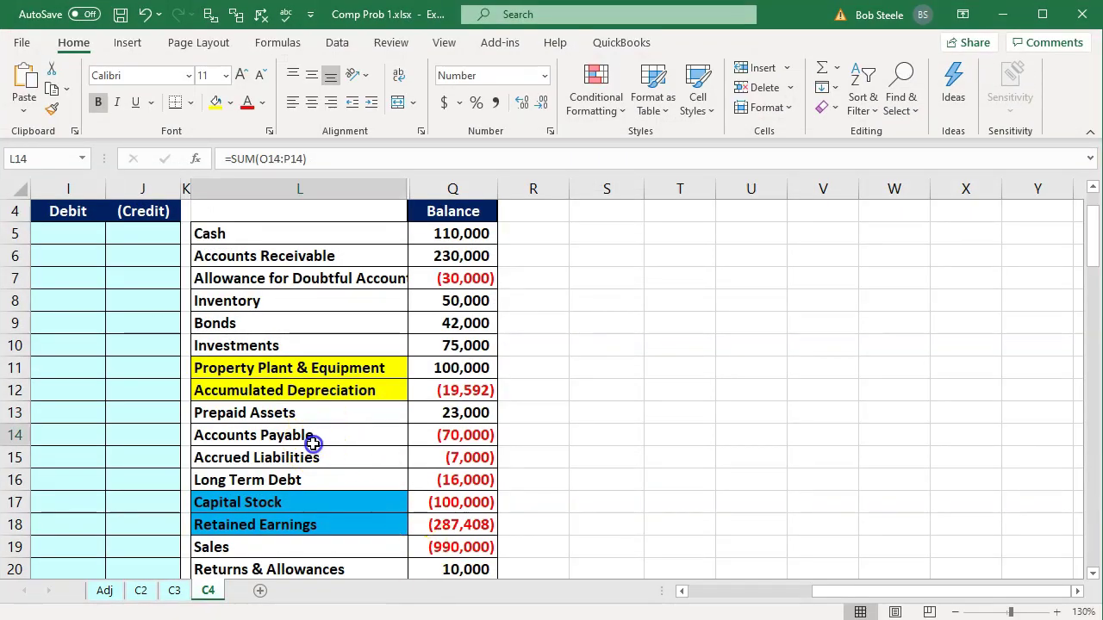
click(320, 462)
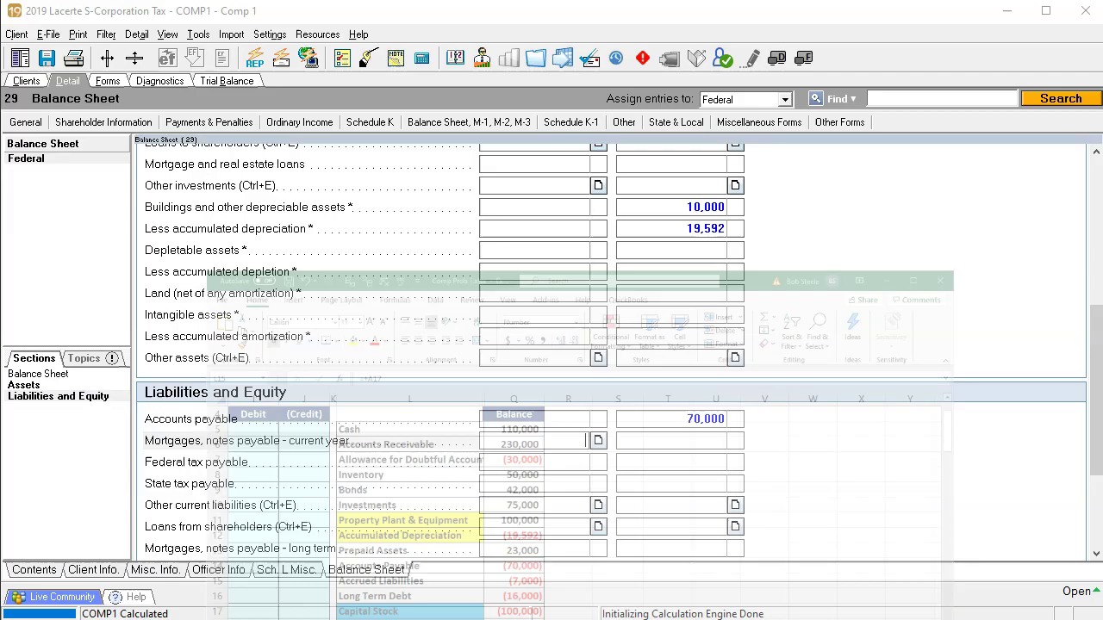
scroll(412, 494, down, 2)
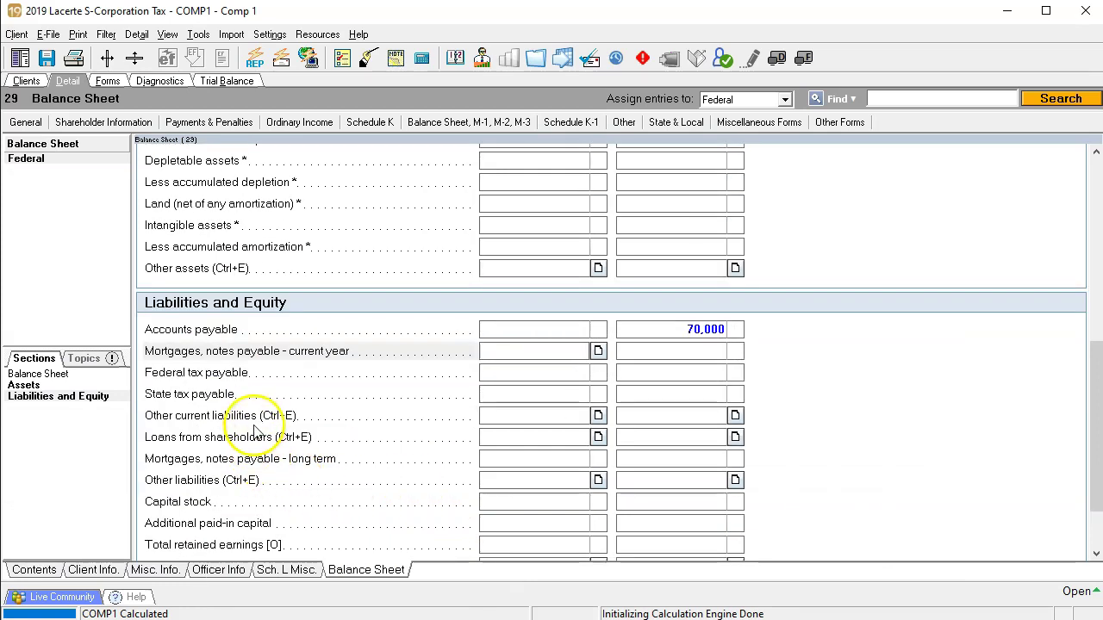
click(598, 416)
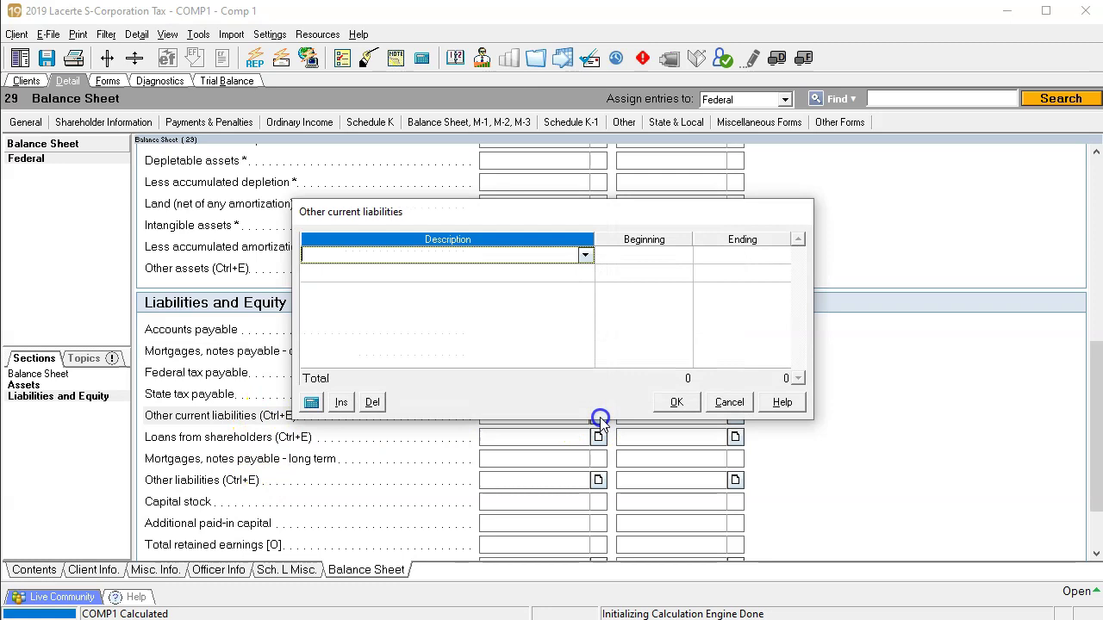
text(Accrued Liabilities)
key(Tab)
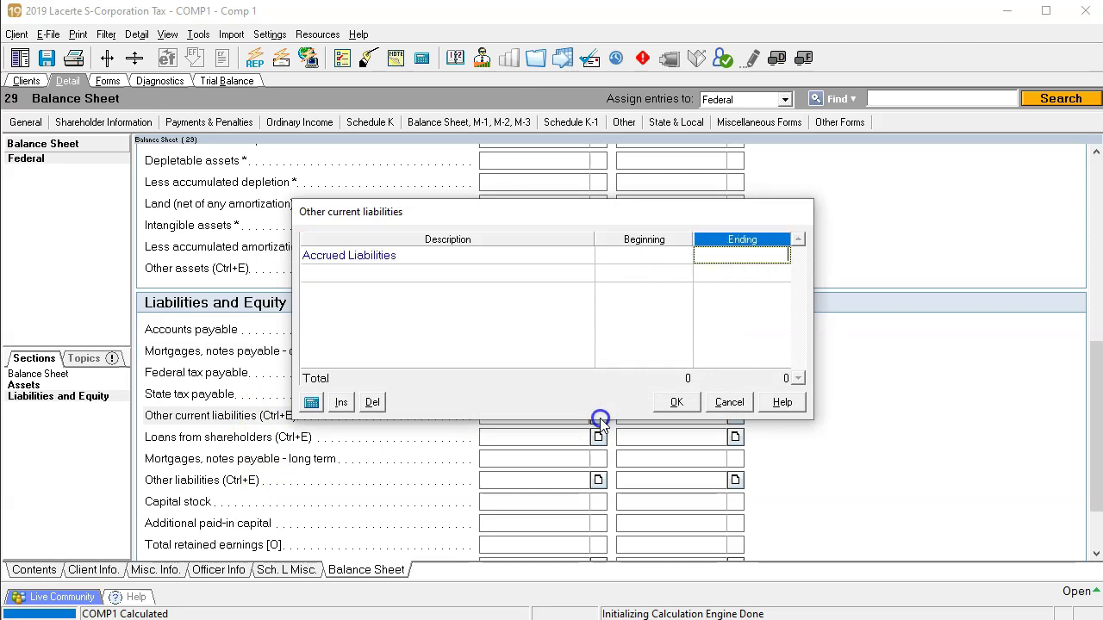
text(10000)
key(Return)
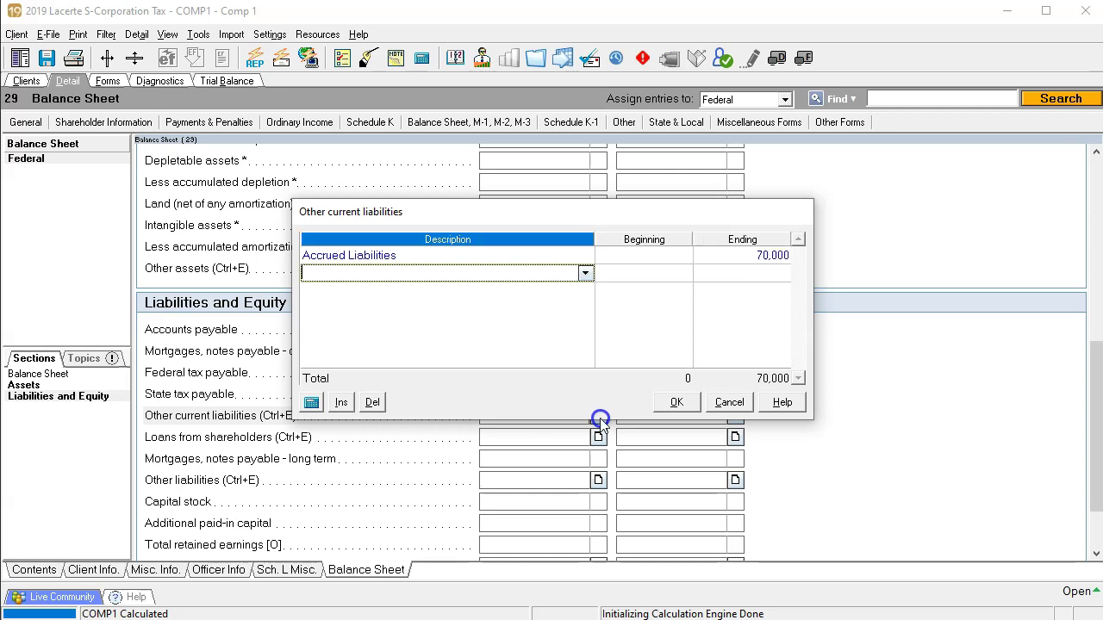
click(671, 401)
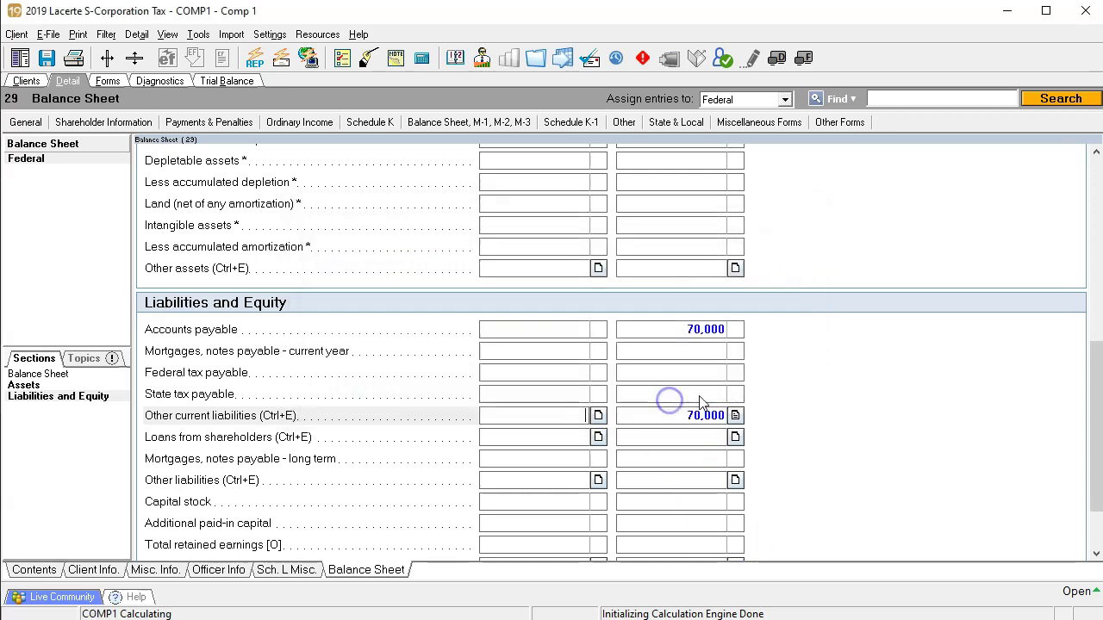
Correct the ending amount of the Accrued Liabilities line in the other current liabilities detail to 7,000.
click(735, 417)
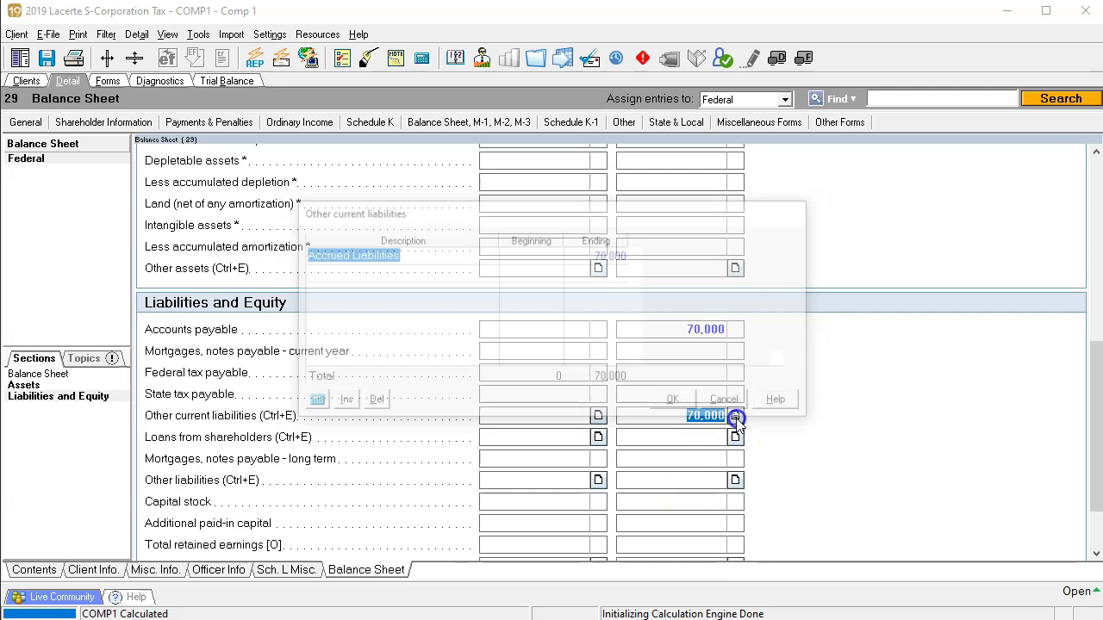
click(764, 255)
text(700)
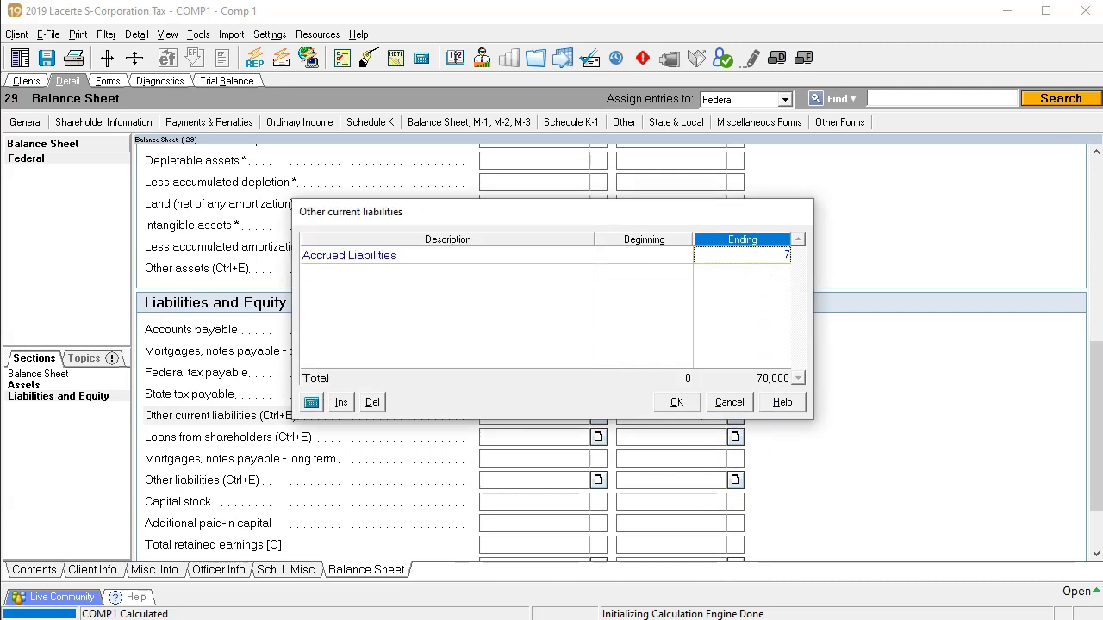
key(Return)
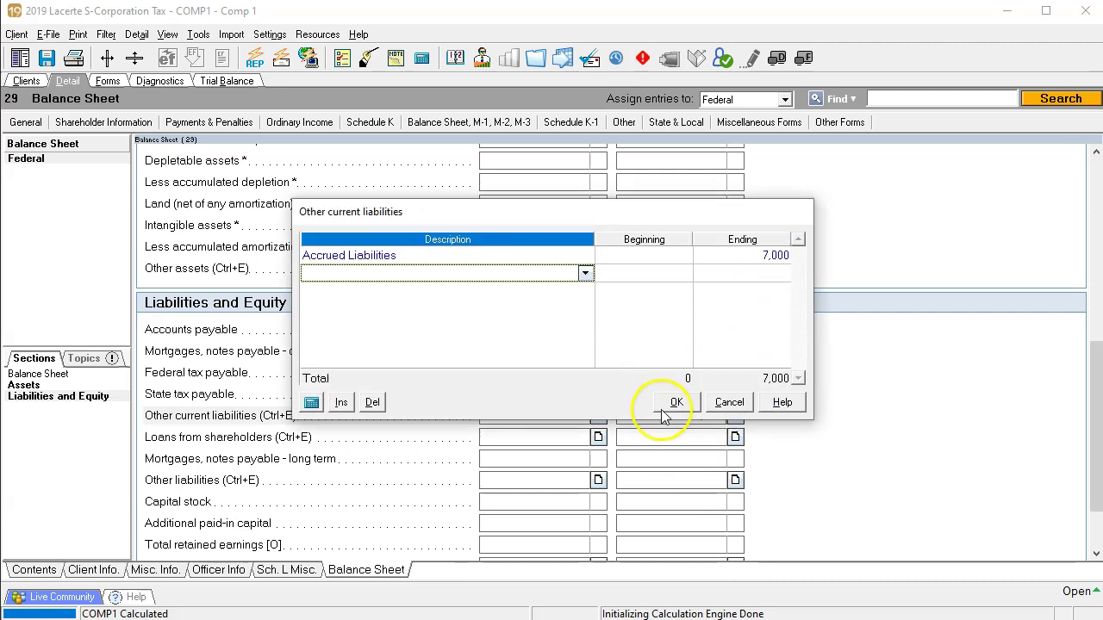
click(669, 404)
Check Long Term Debt in the Excel trial balance and enter 16,000 in Lacerte as the ending balance for long-term mortgages and notes payable.
key(alt+Tab)
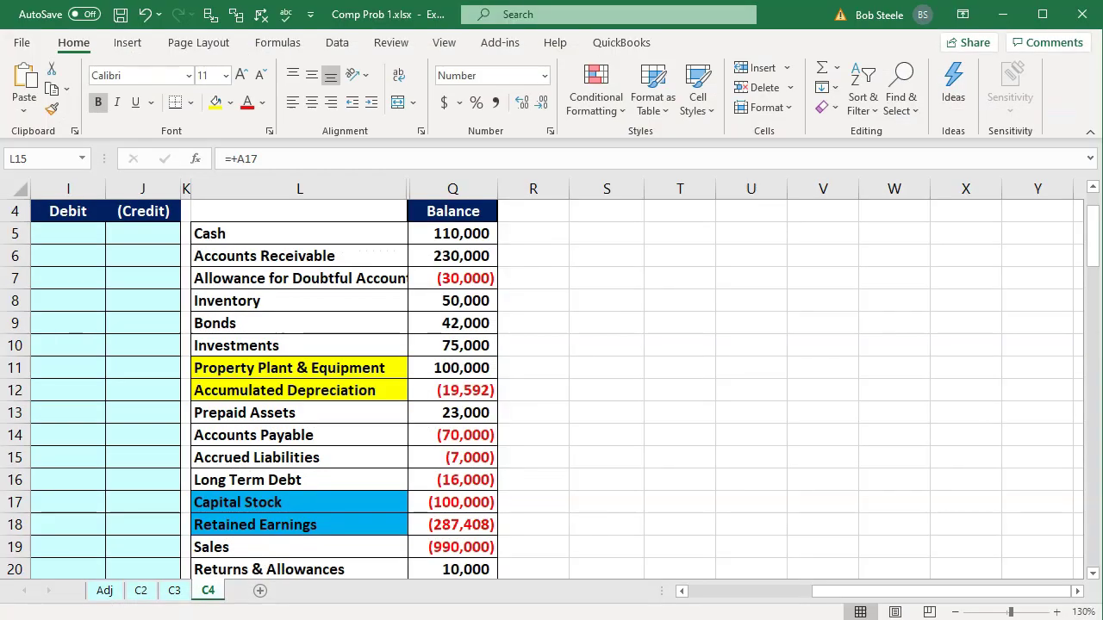
key(alt+Tab)
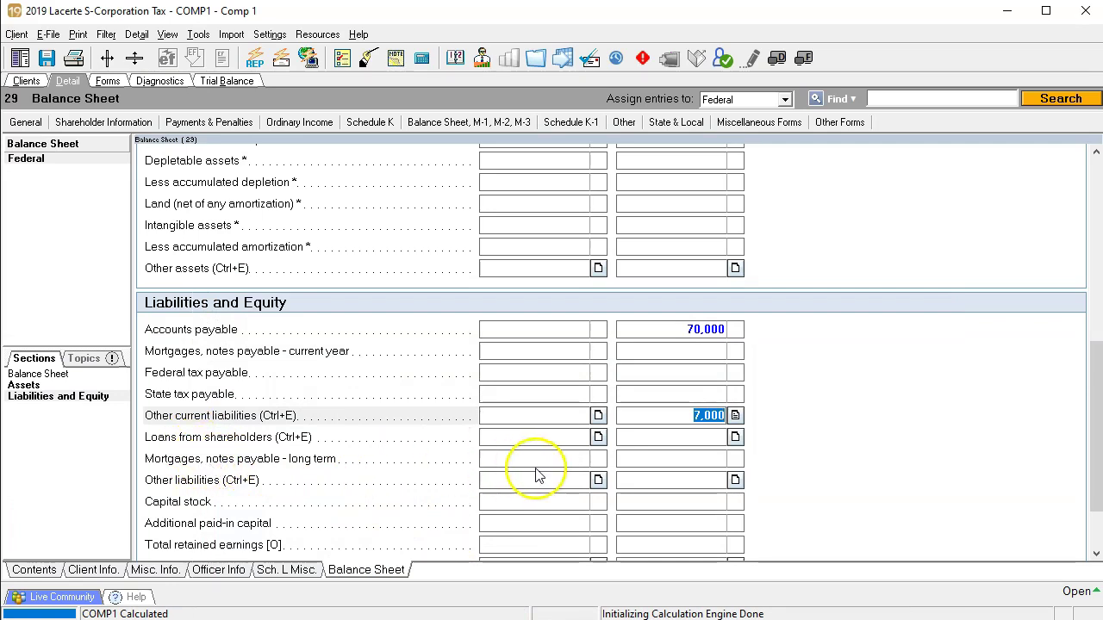
click(678, 459)
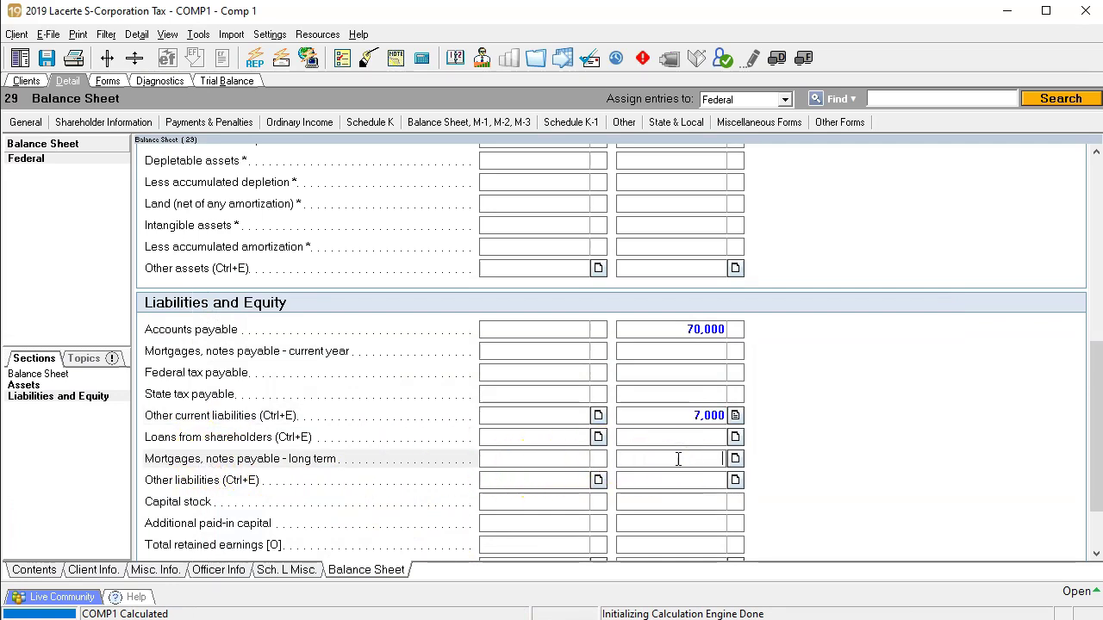
text(16,000)
key(Return)
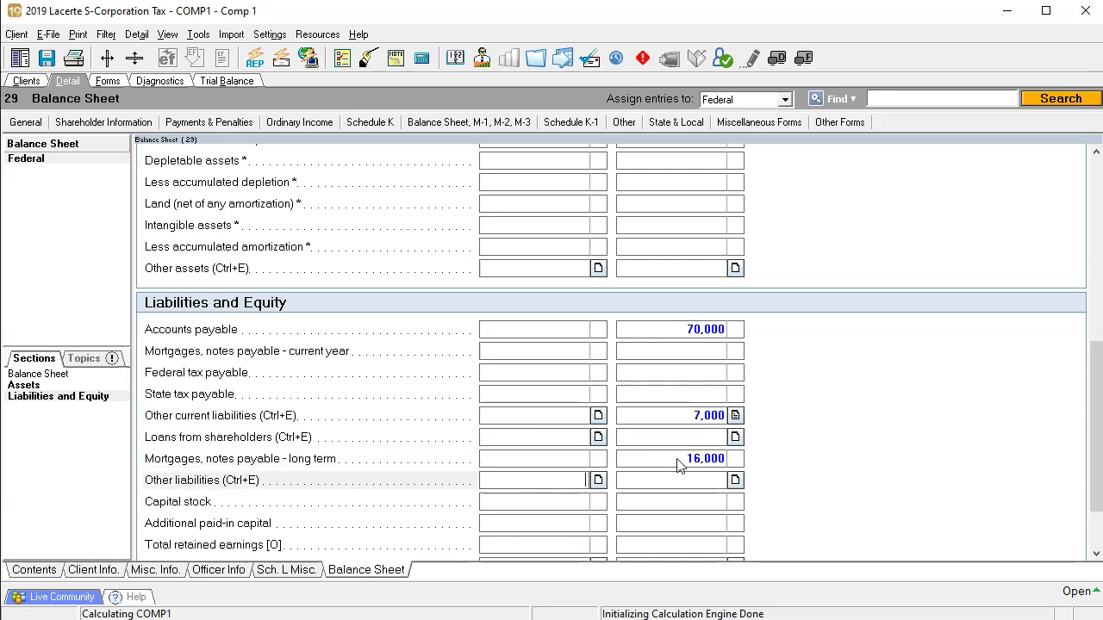
Enter an ending balance of 100,000 for capital stock in the Liabilities and Equity section.
scroll(679, 465, down, 3)
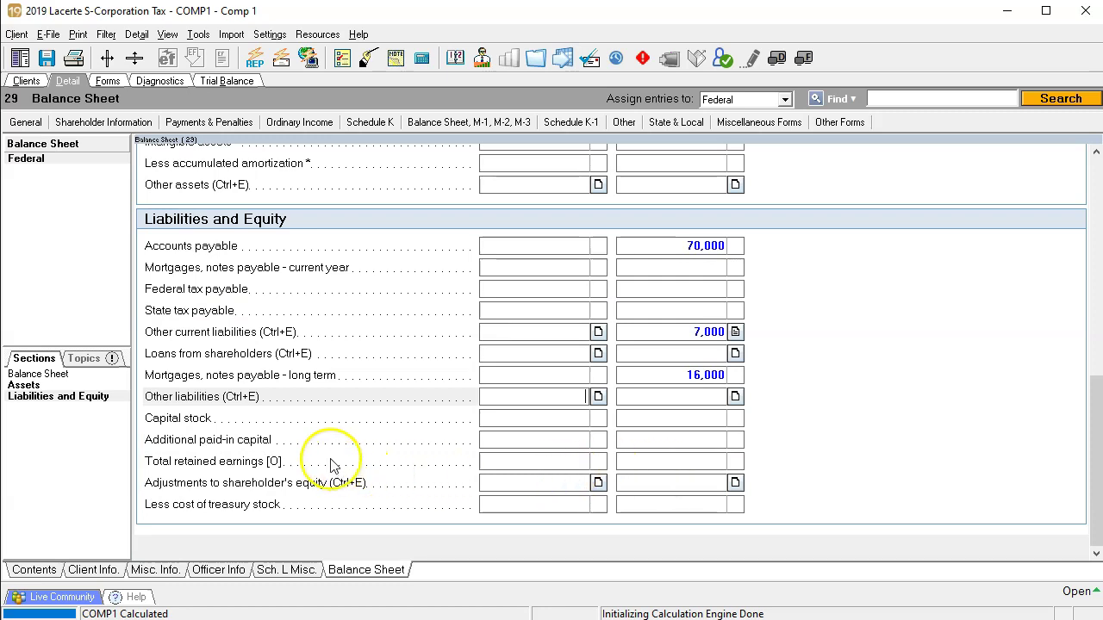
click(665, 419)
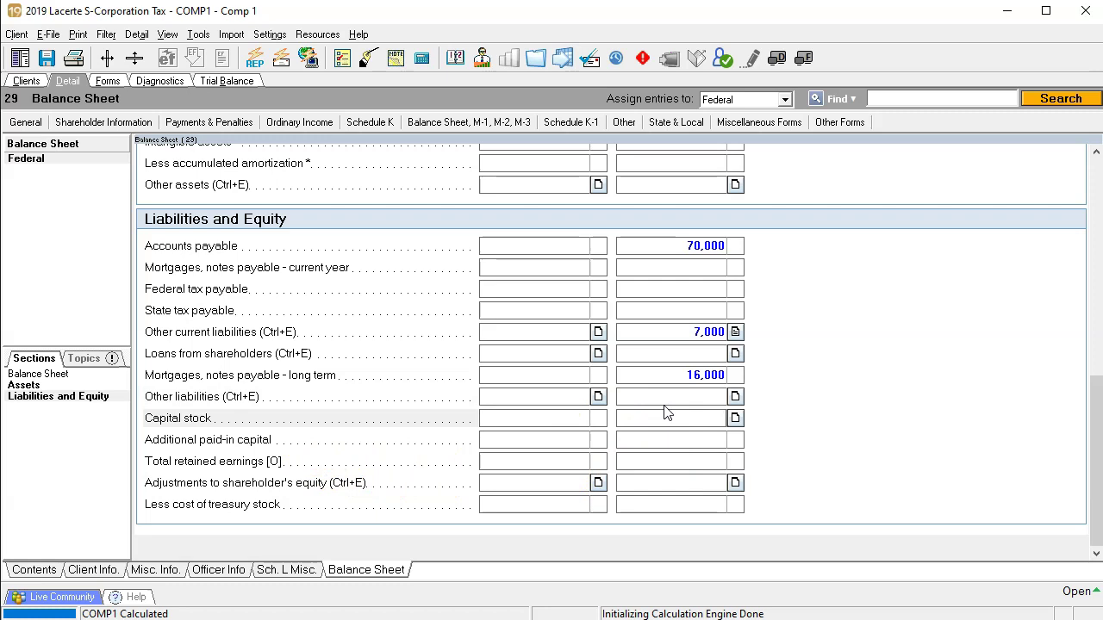
text(100,000)
key(Return)
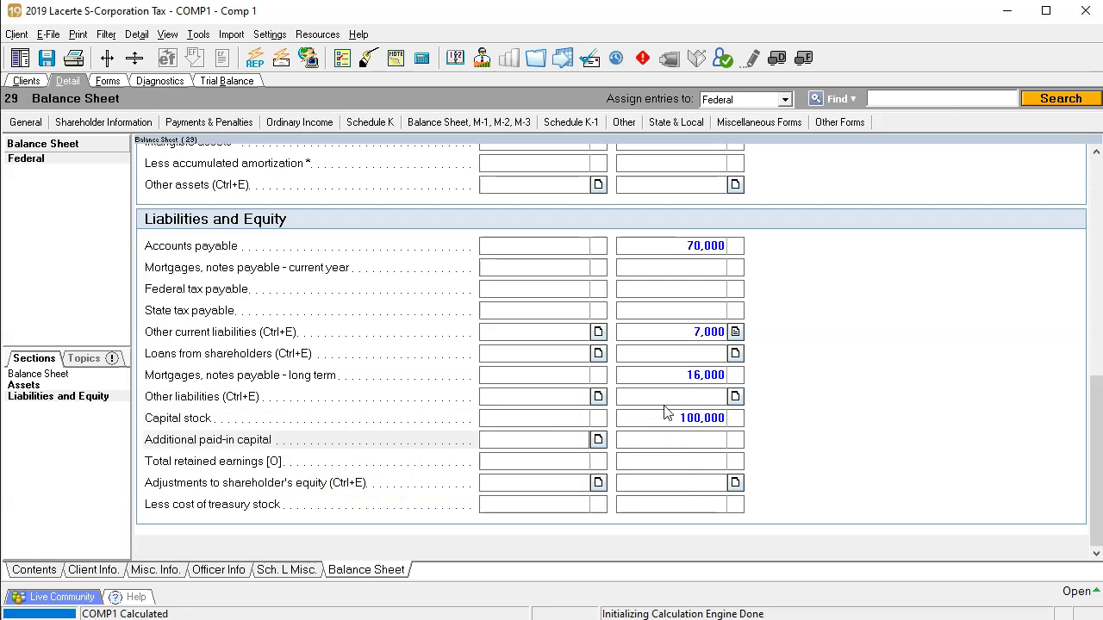
Look up the Retained Earnings balance in the Excel trial balance for Lacerte's total retained earnings line.
click(690, 461)
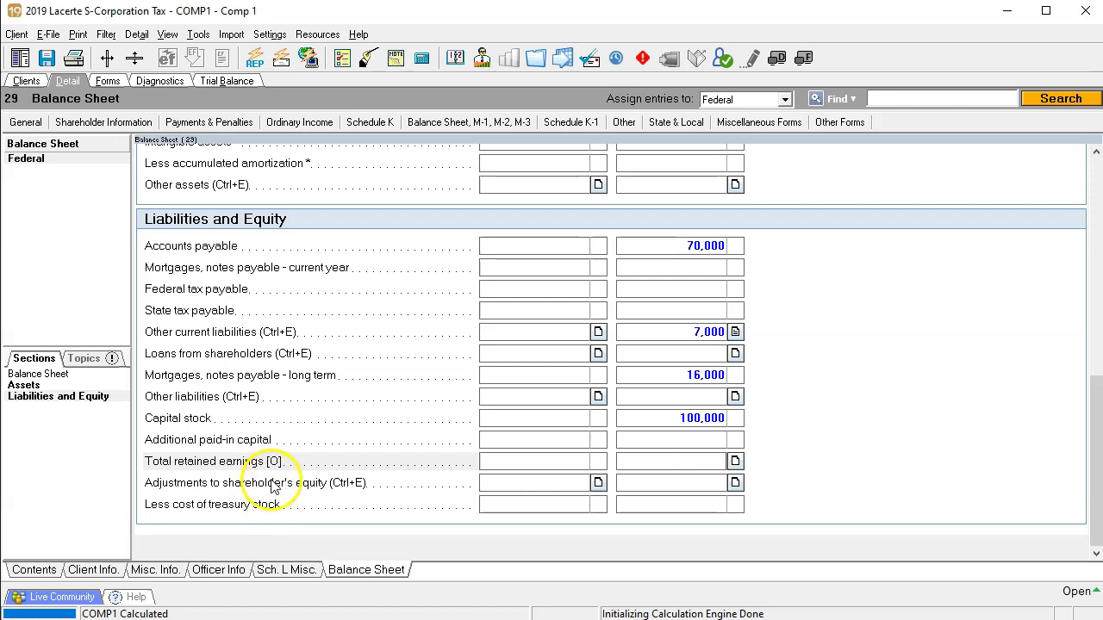
key(alt+Tab)
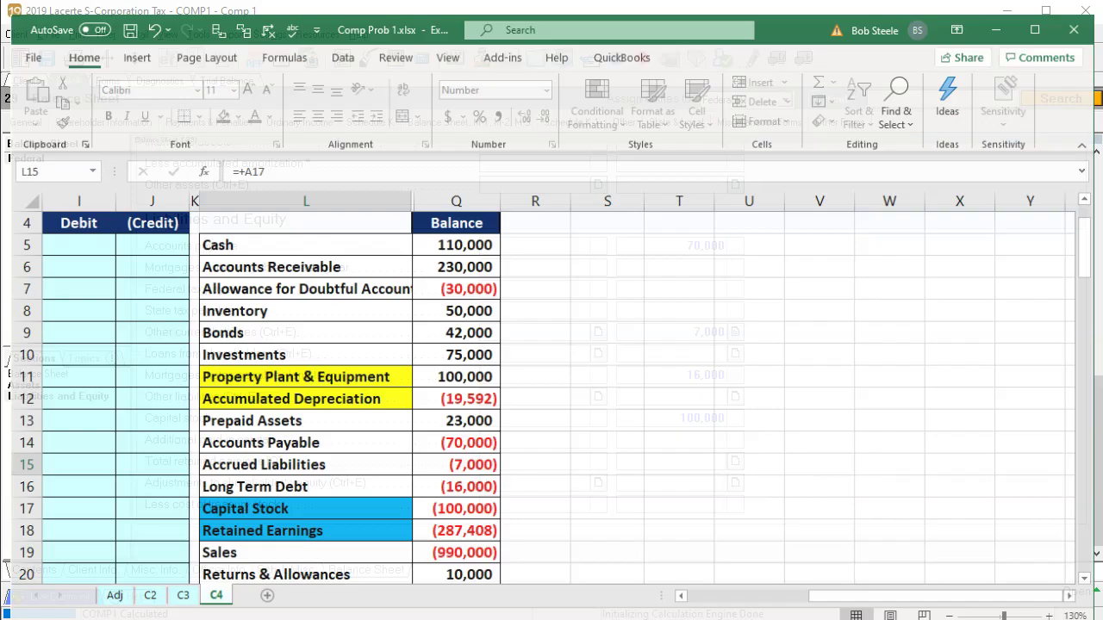
scroll(566, 488, down, 1)
click(463, 458)
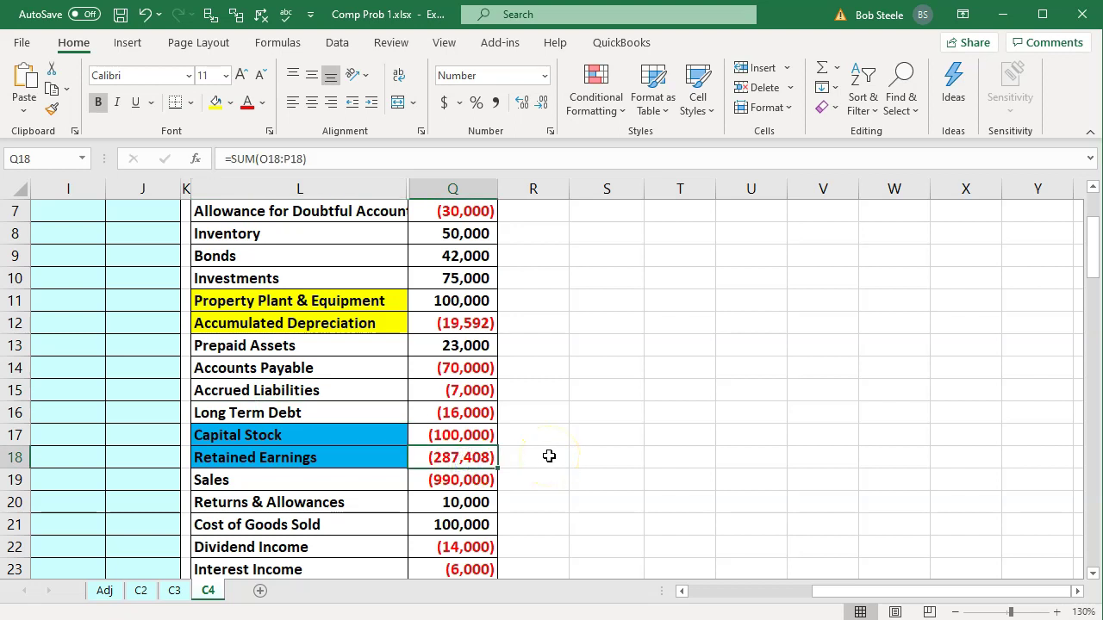
Review the prior-year asset balances in the balance sheet at the start of the Excel worksheet.
click(609, 345)
key(Left)
key(Home)
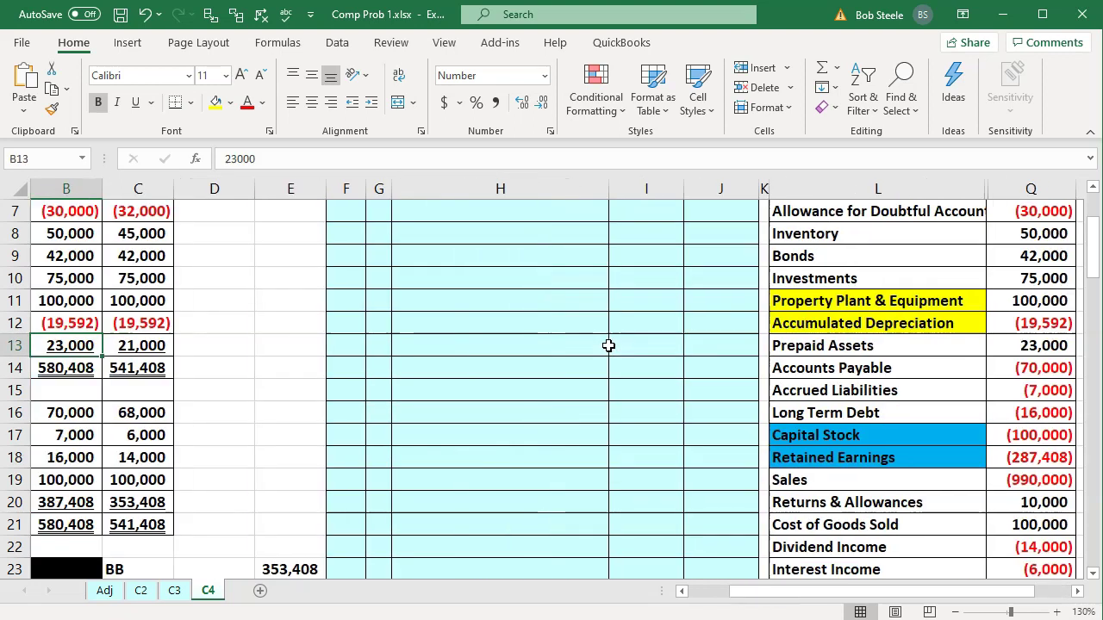
scroll(609, 346, up, 2)
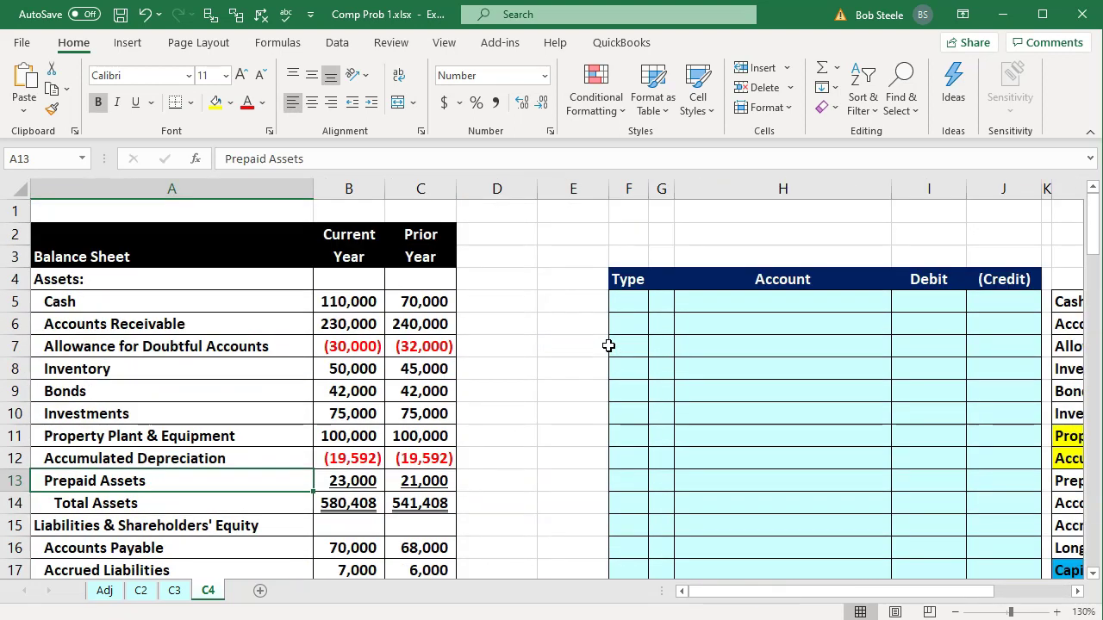
click(414, 277)
drag(434, 309, 424, 388)
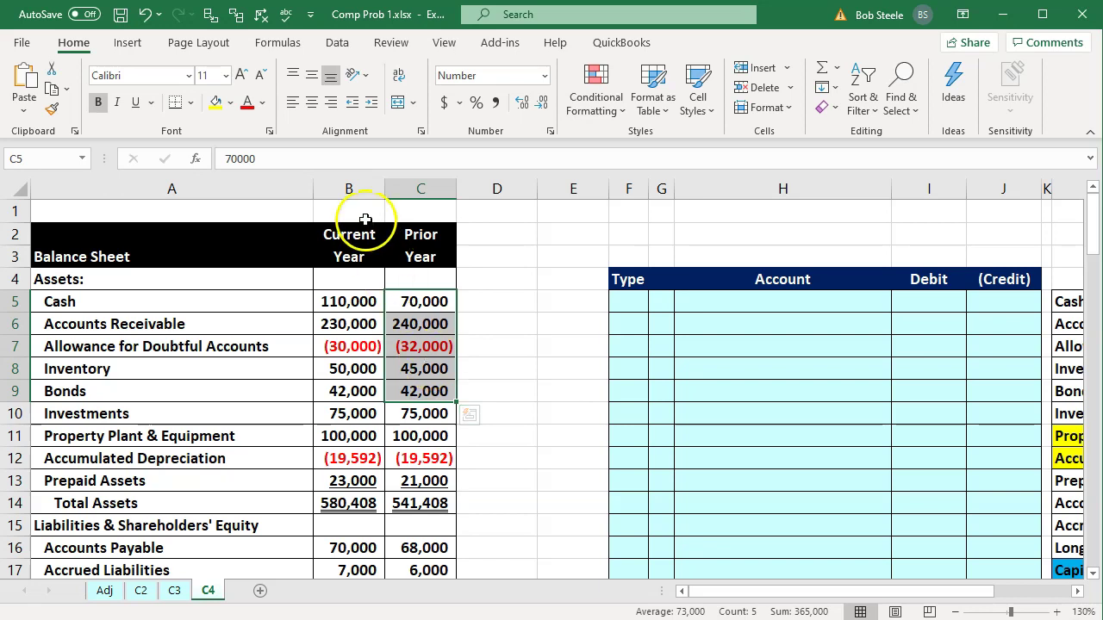
Hide the Current Year column B of the Excel balance sheet.
click(354, 189)
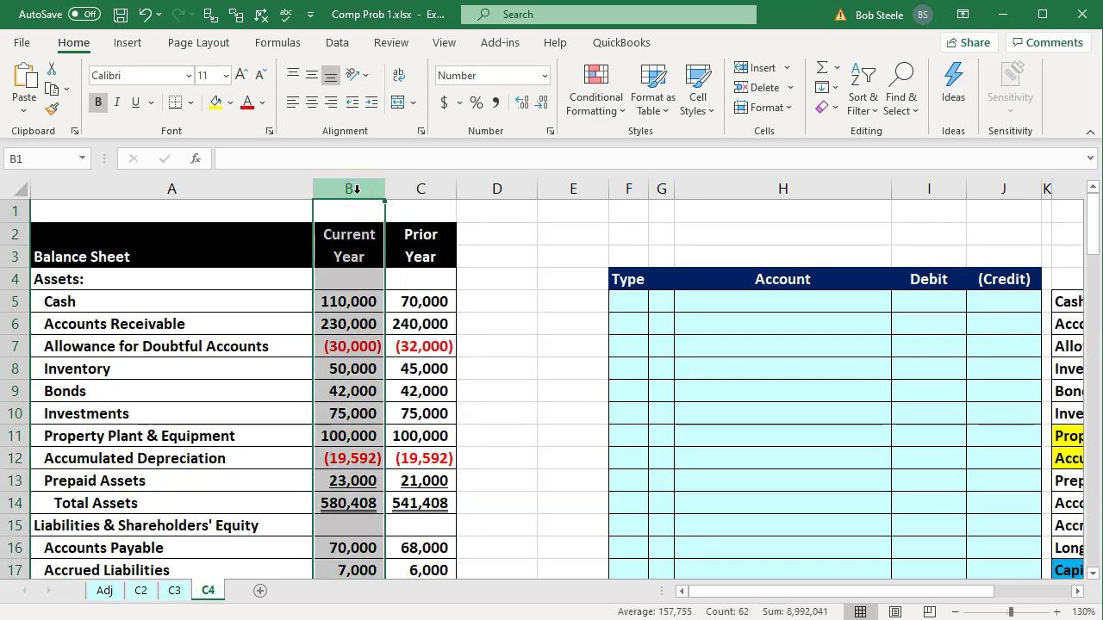
click(350, 189)
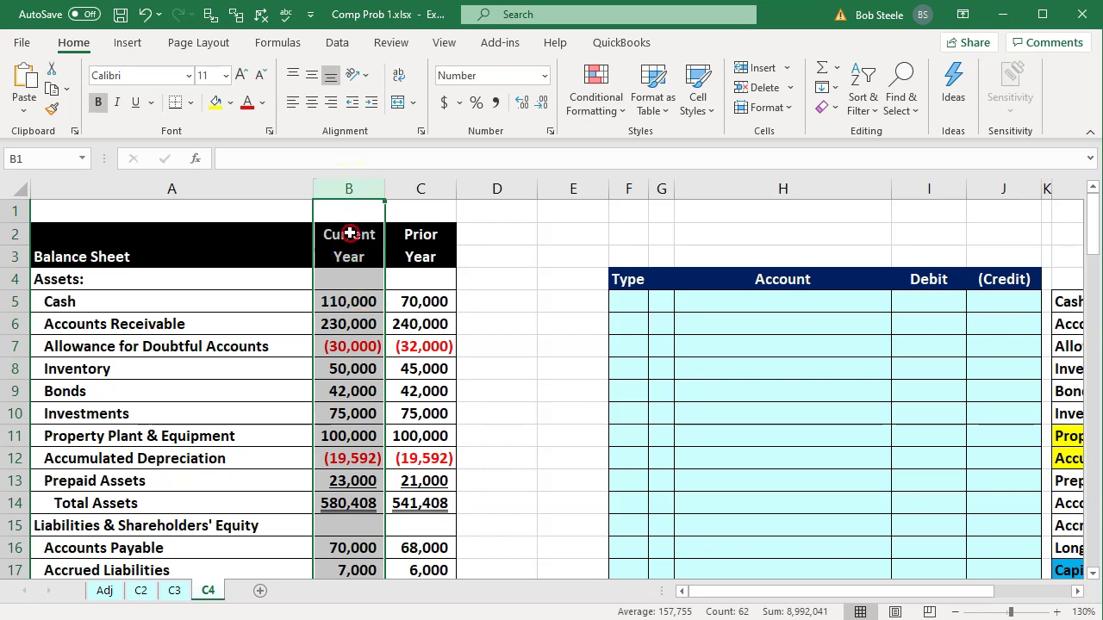
right_click(333, 306)
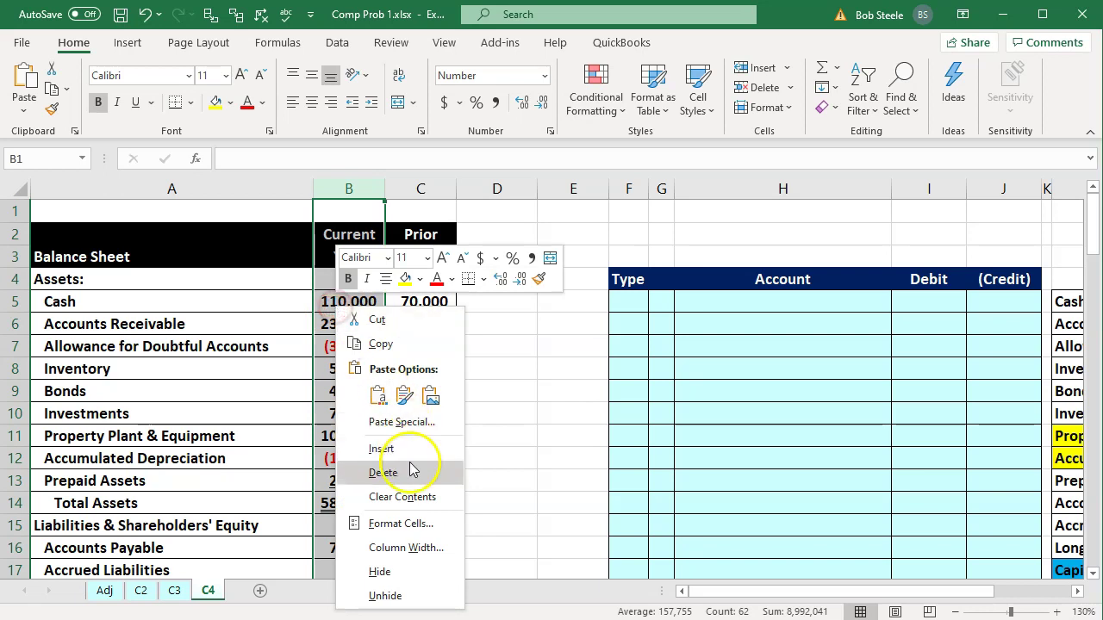
click(417, 573)
click(421, 482)
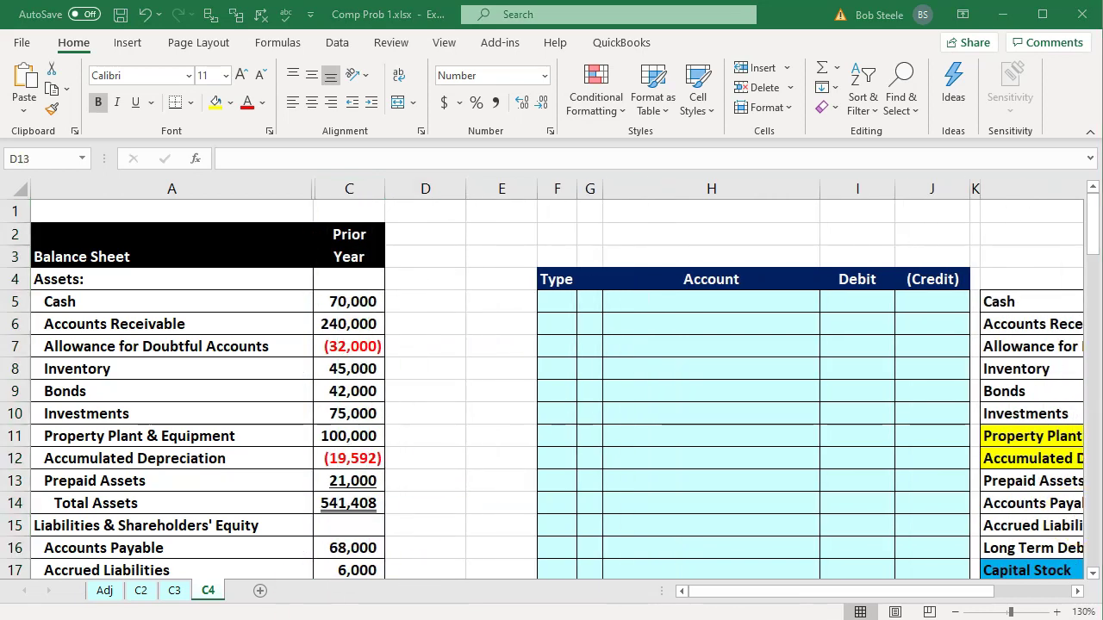
Switch to Lacerte and enter a beginning balance of 7,000 for cash in the Assets section.
key(alt+Tab)
scroll(567, 323, up, 7)
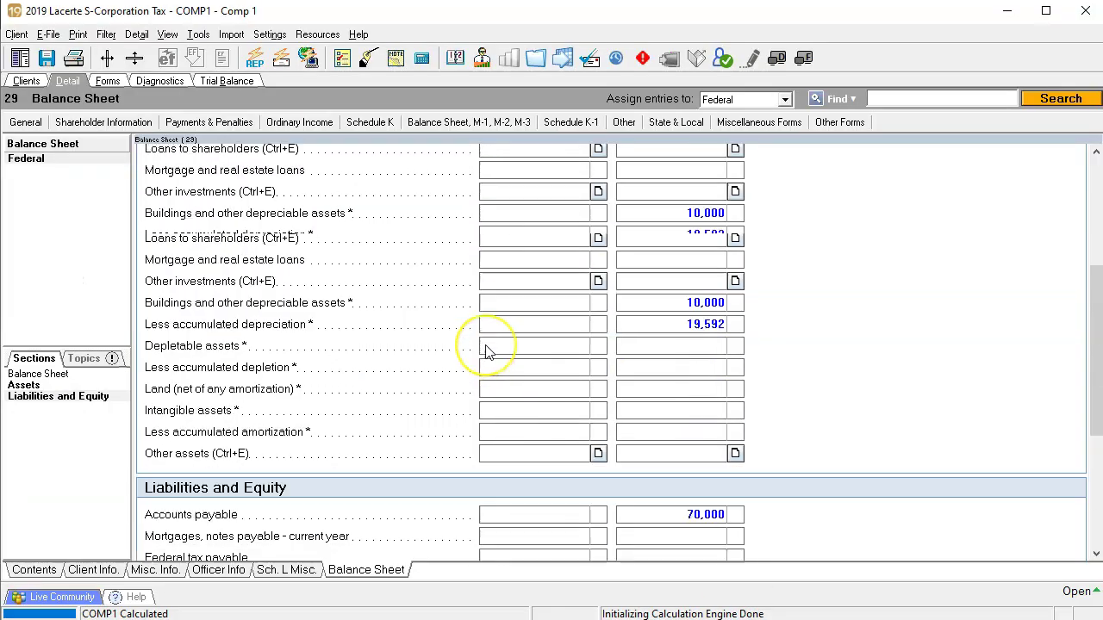
click(574, 222)
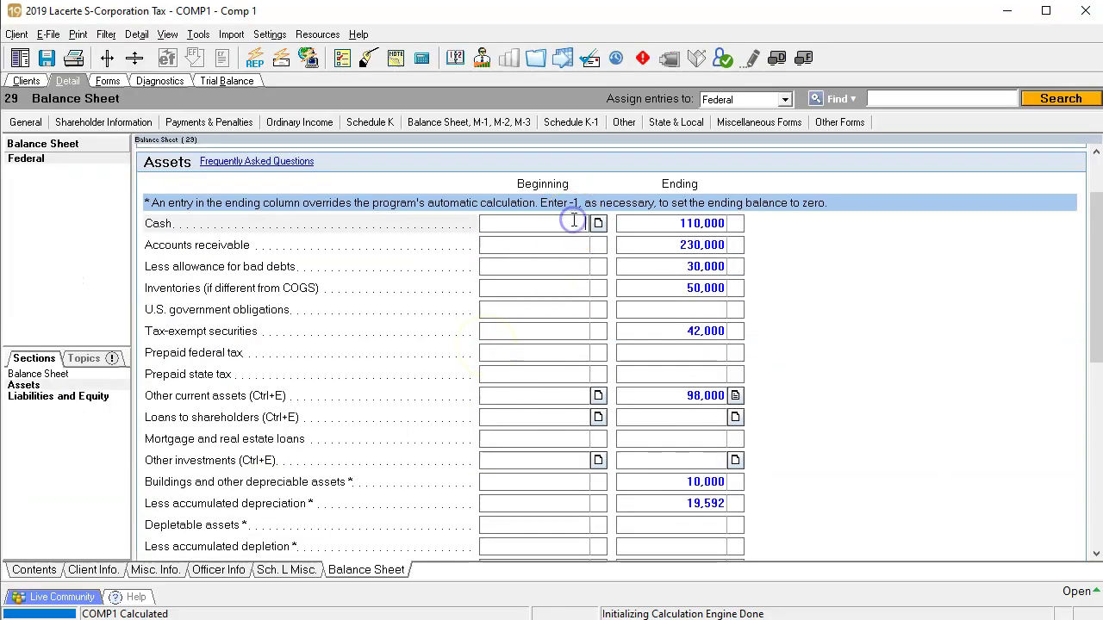
text(7000)
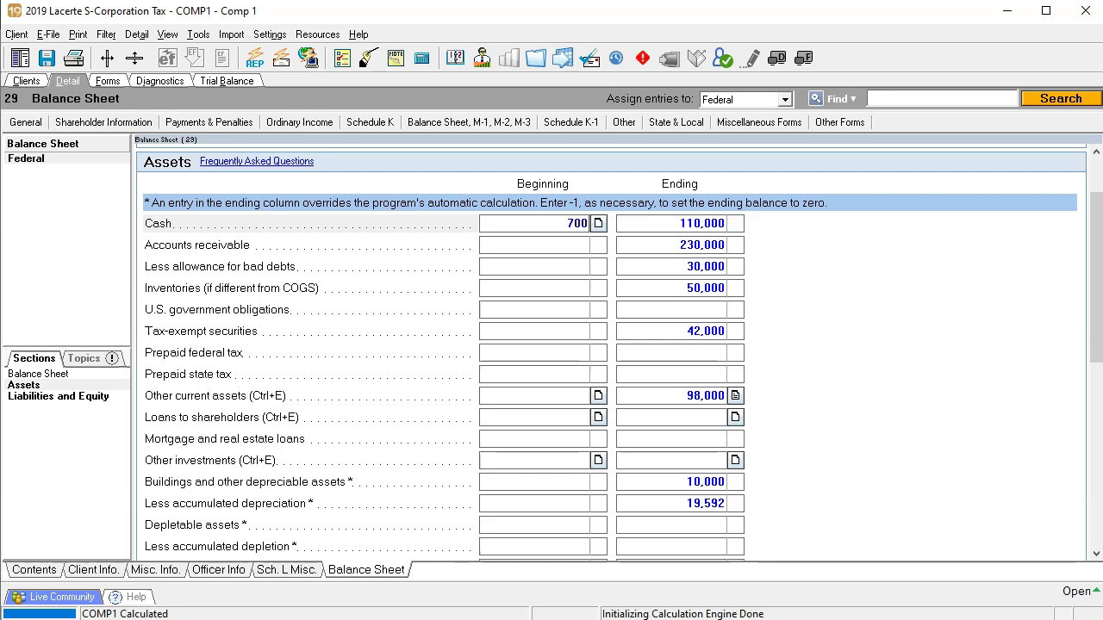
key(Tab)
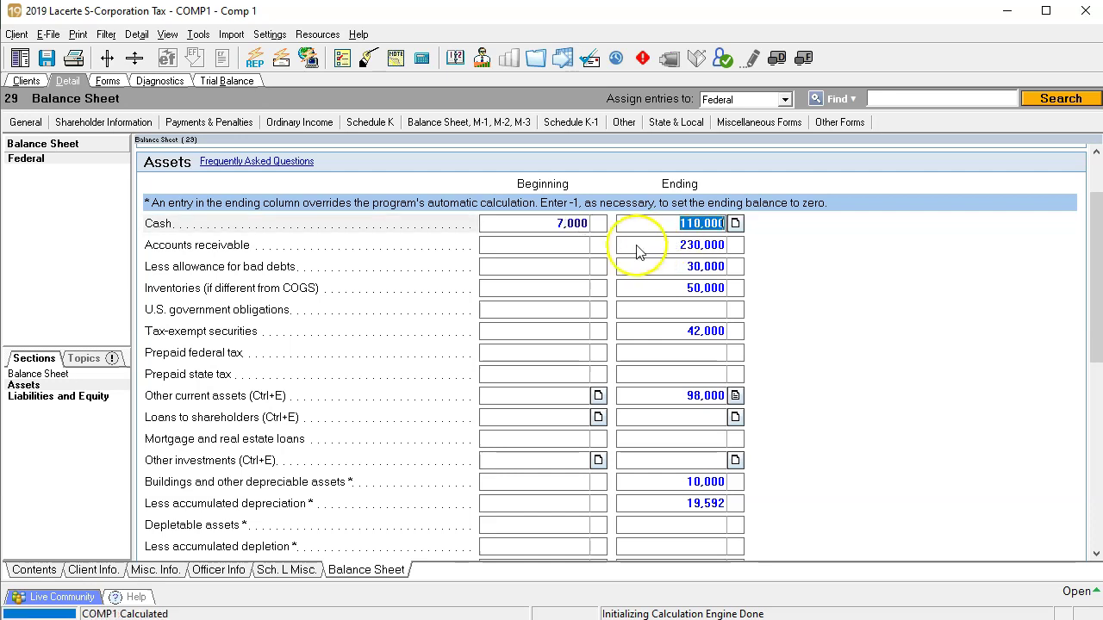
Check the prior-year receivables in Excel and enter Lacerte beginning balances of 240,000 for accounts receivable and 32,000 for the allowance for bad debts.
click(576, 247)
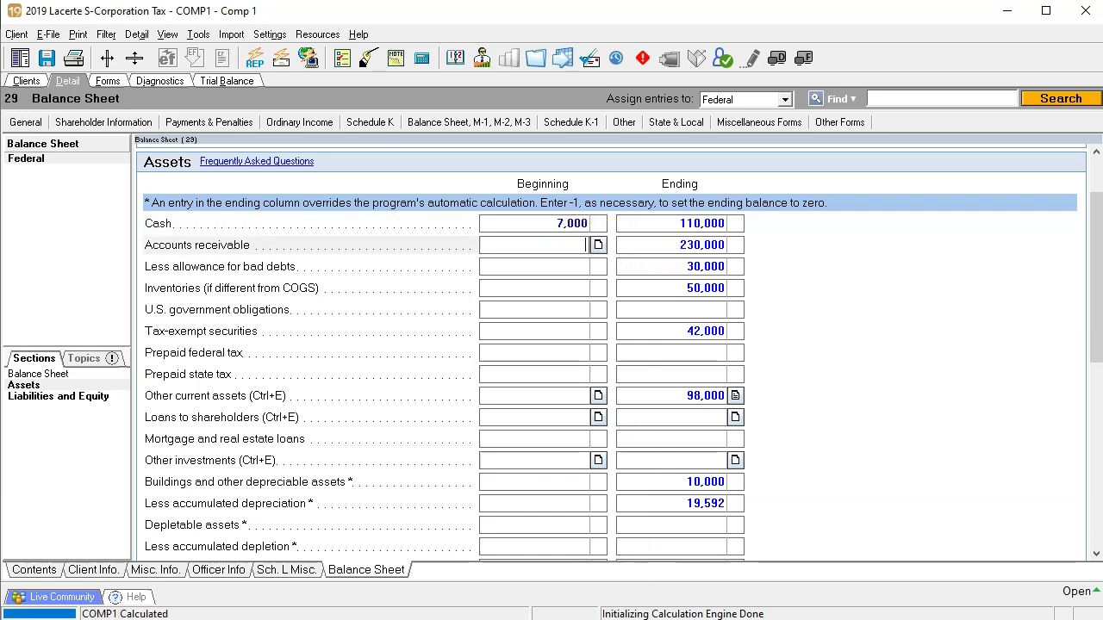
key(alt+Tab)
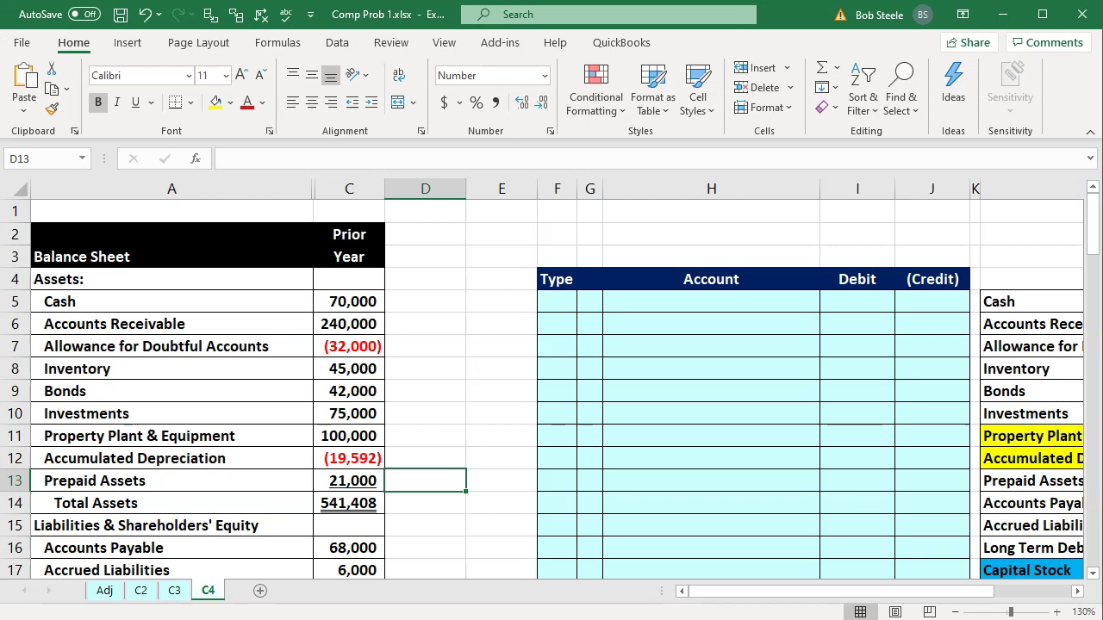
click(371, 333)
click(367, 346)
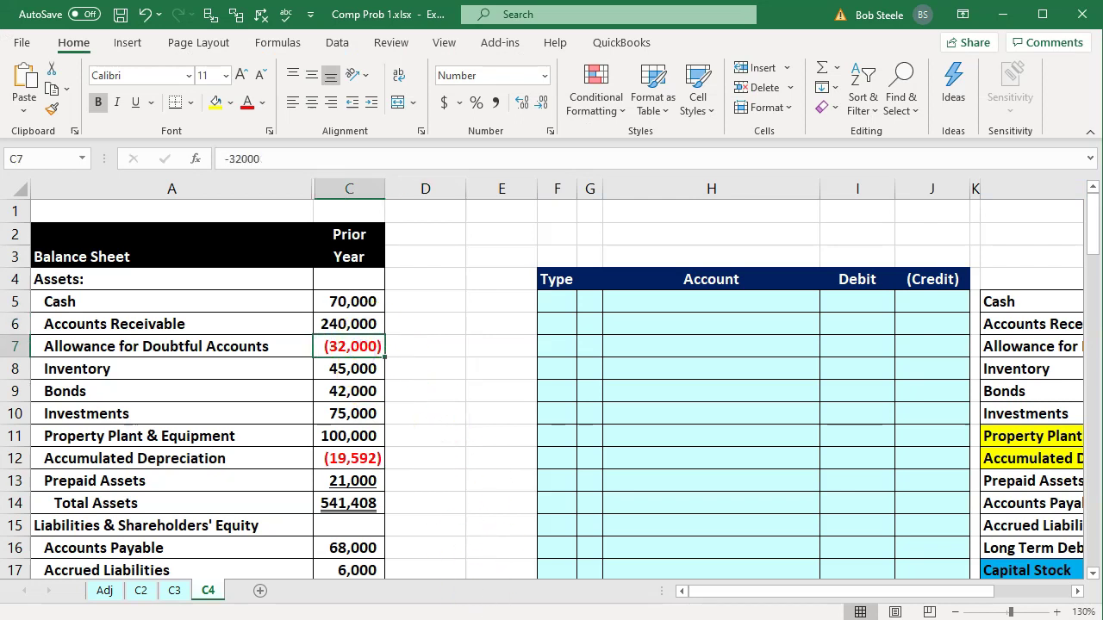
key(alt+Tab)
click(572, 245)
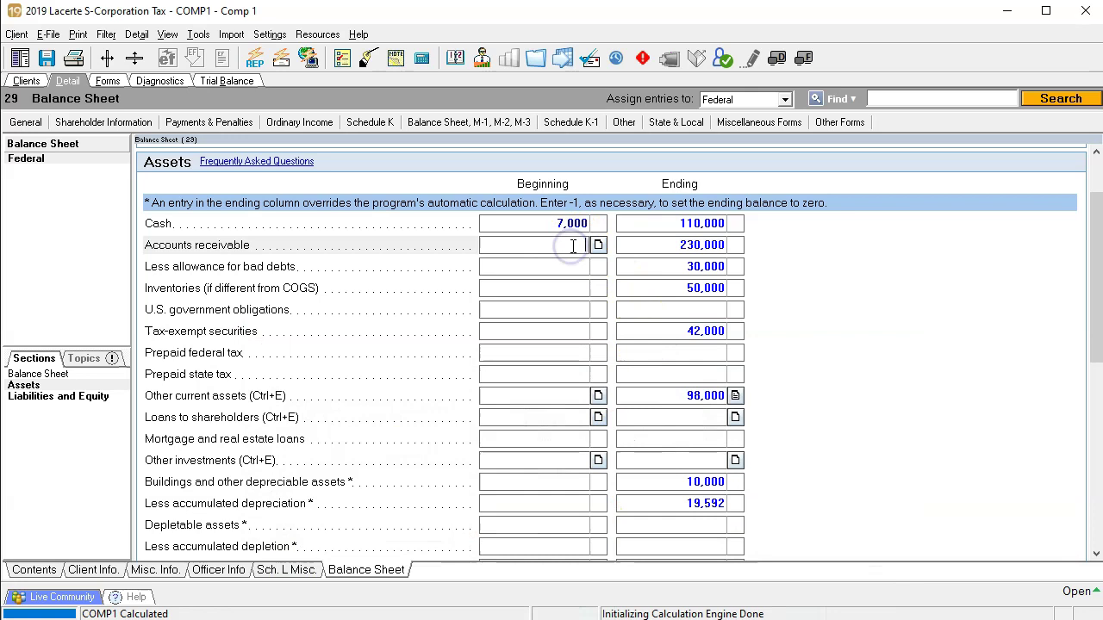
text(240,000)
key(Tab)
key(Tab)
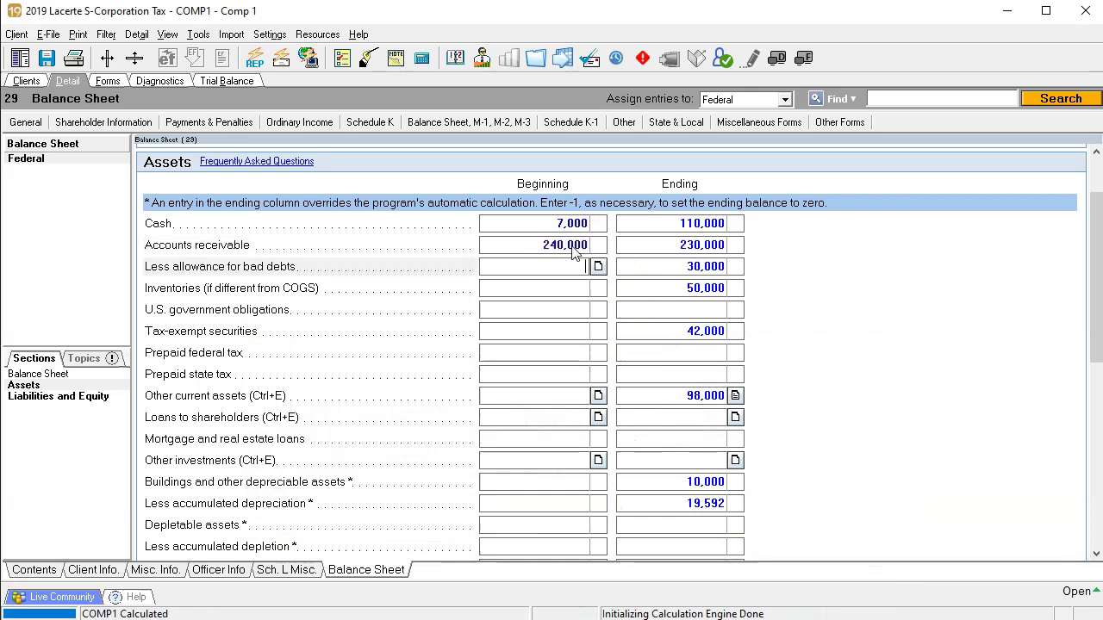
text(32,000)
key(Tab)
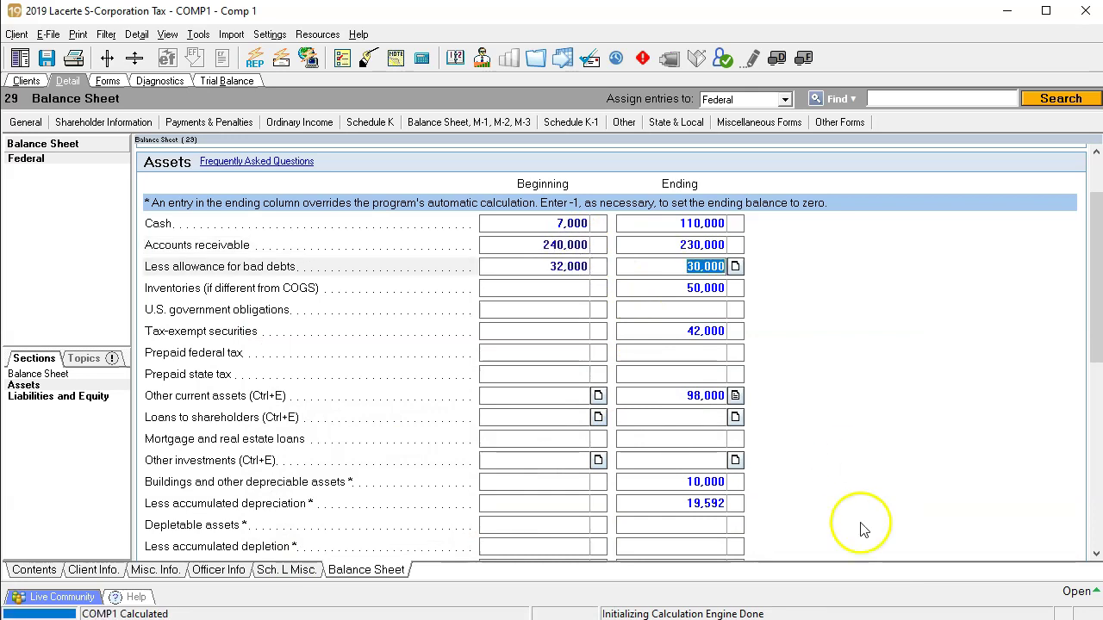
Look up the prior-year Inventory, Bonds and Investments balances in Excel, then return to Lacerte.
key(alt+Tab)
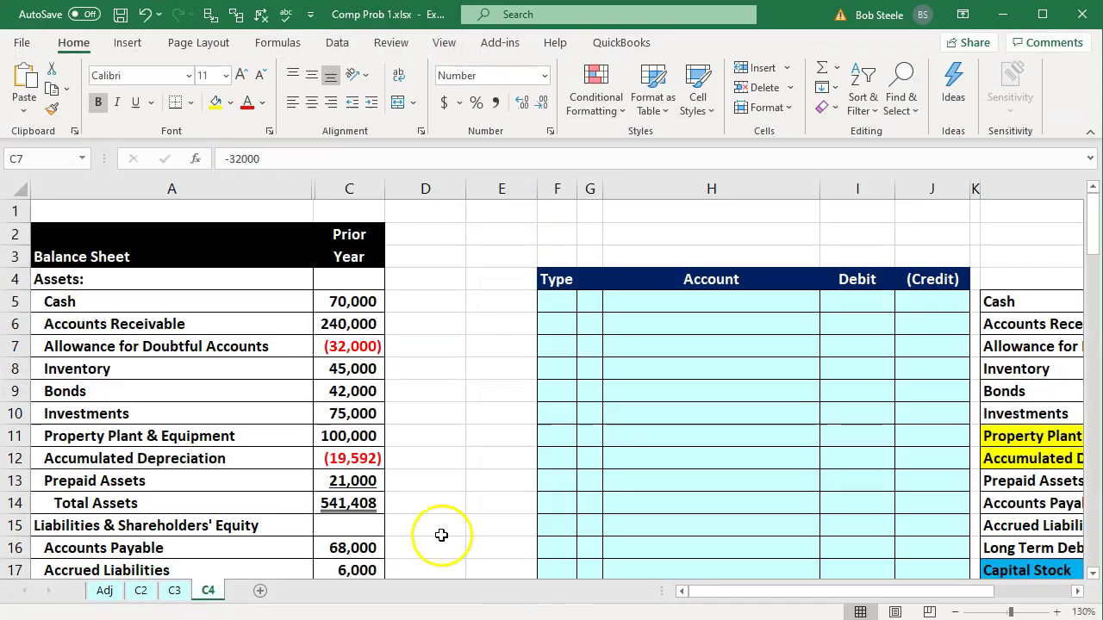
click(336, 368)
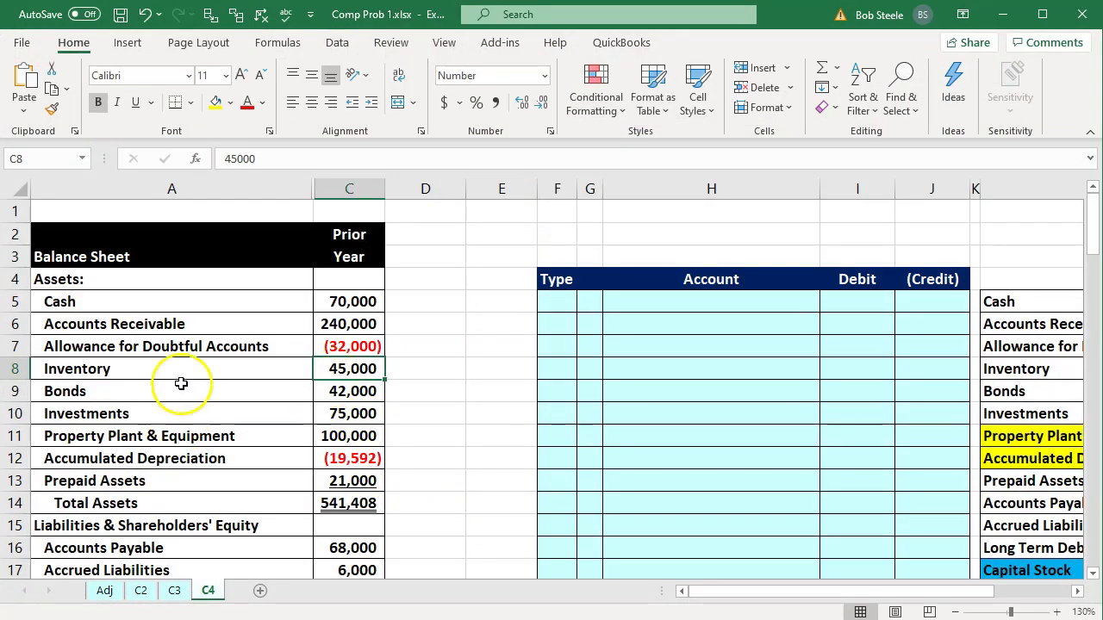
key(Down)
key(Down)
key(Left)
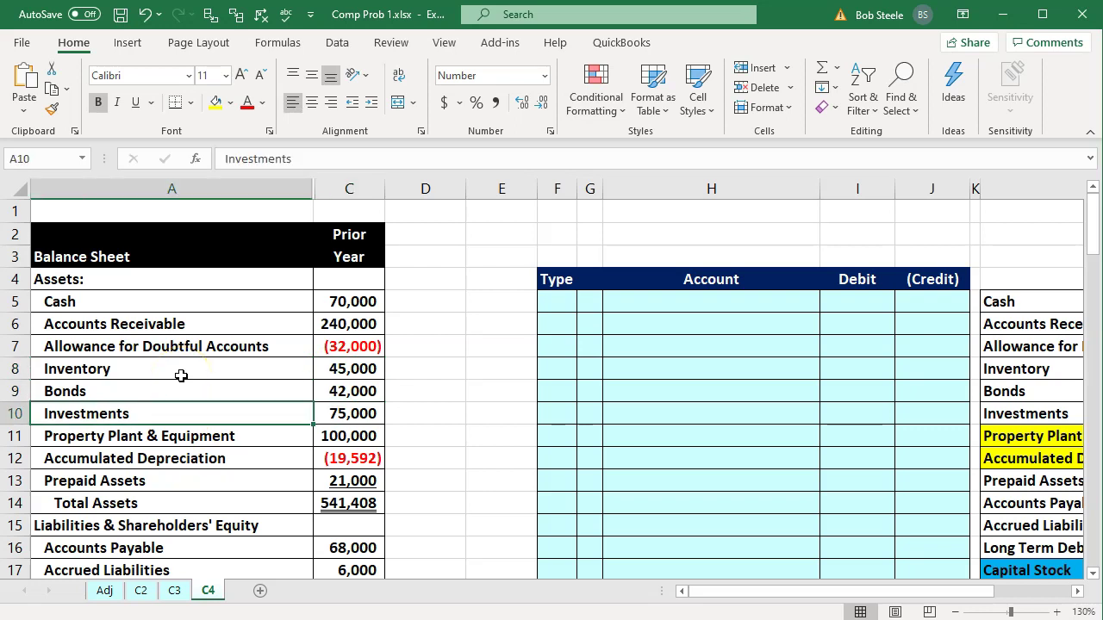
key(Right)
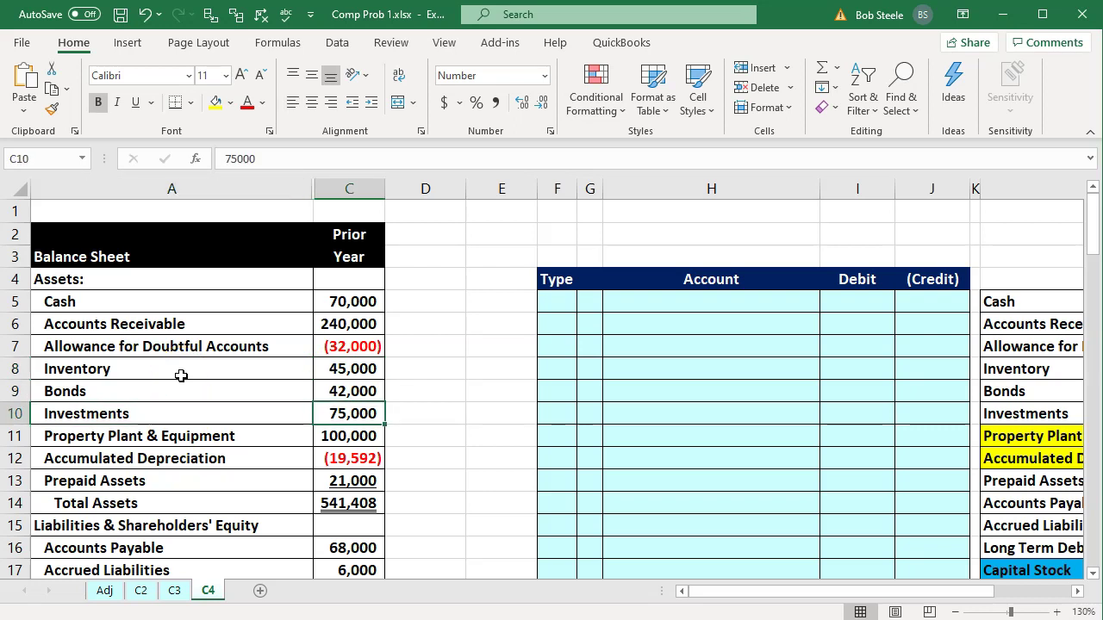
click(694, 603)
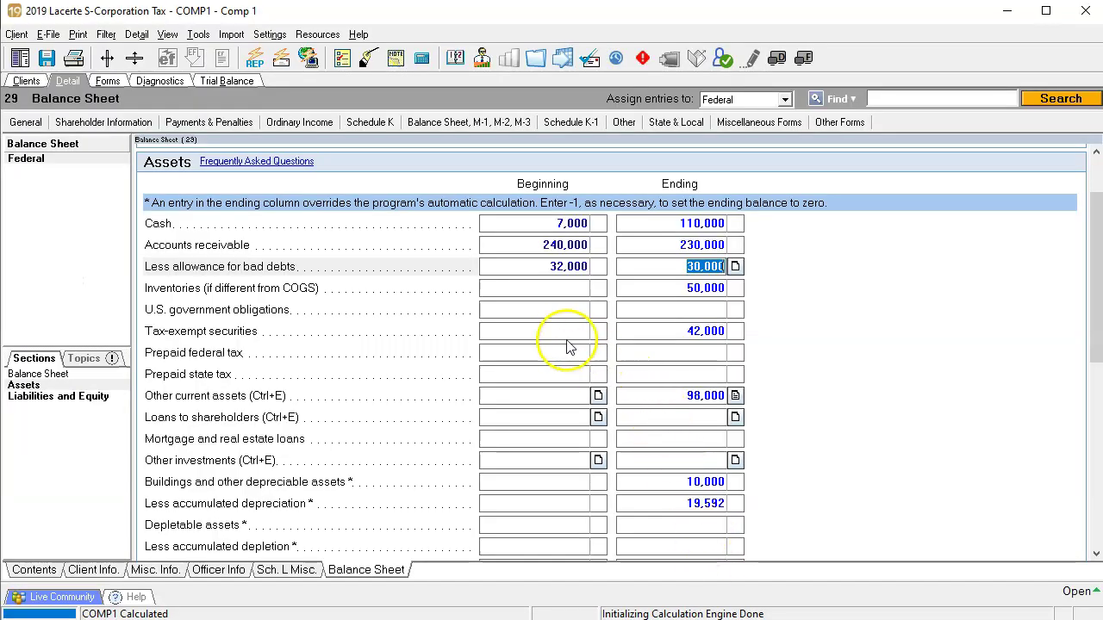
Enter beginning amounts of 45,000 for Investments and 21,000 for Prepaid Assets in the other current assets detail.
click(598, 396)
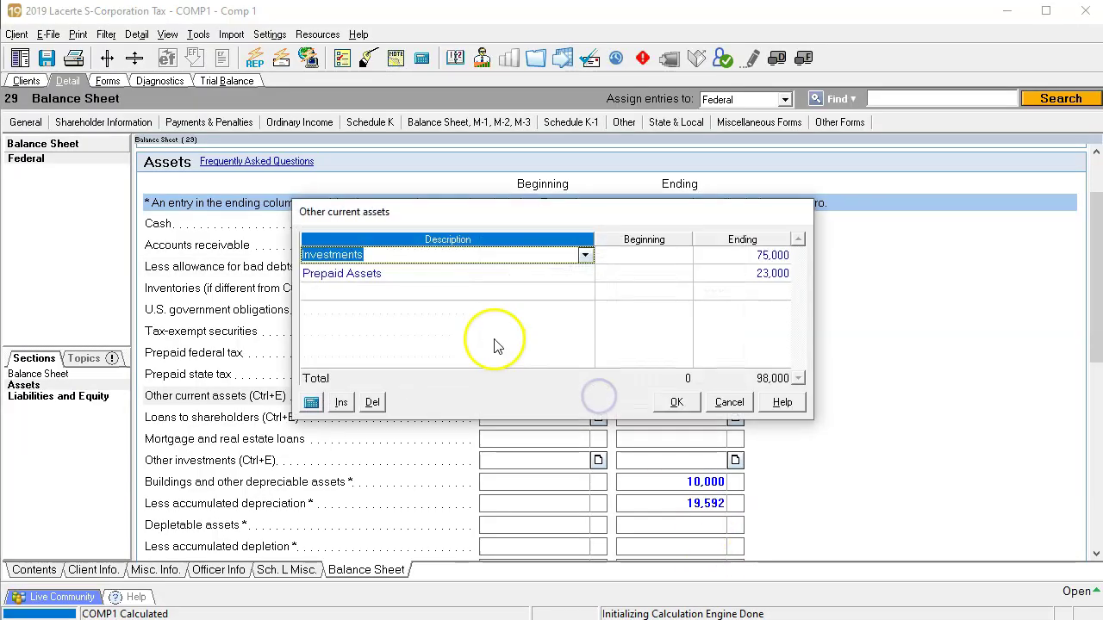
key(Tab)
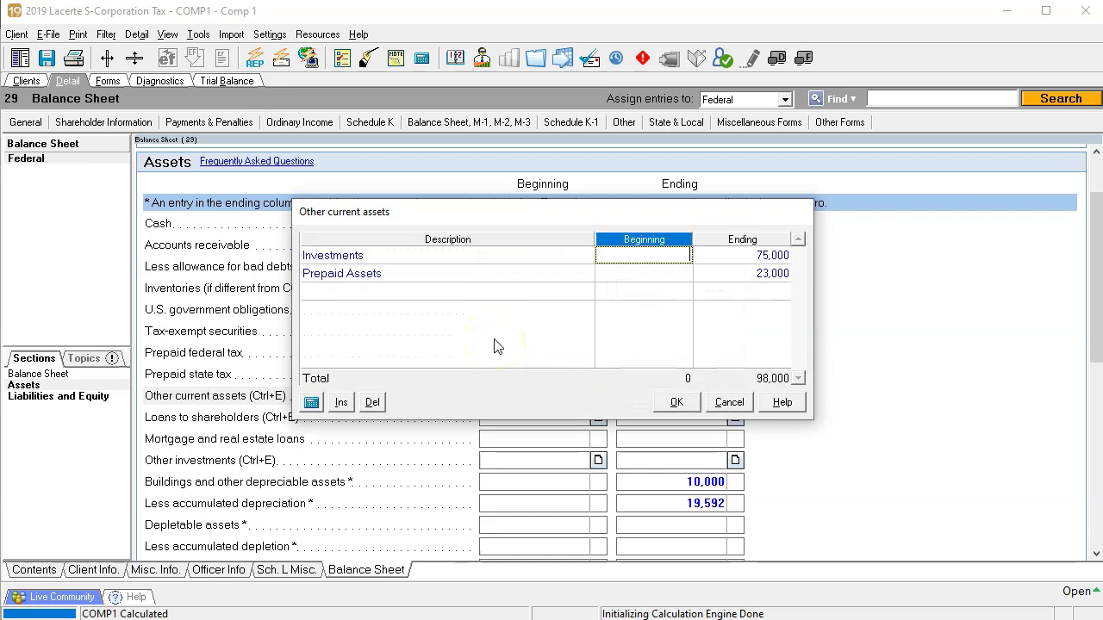
text(45,000)
key(Tab)
key(Tab)
key(Tab)
key(alt)
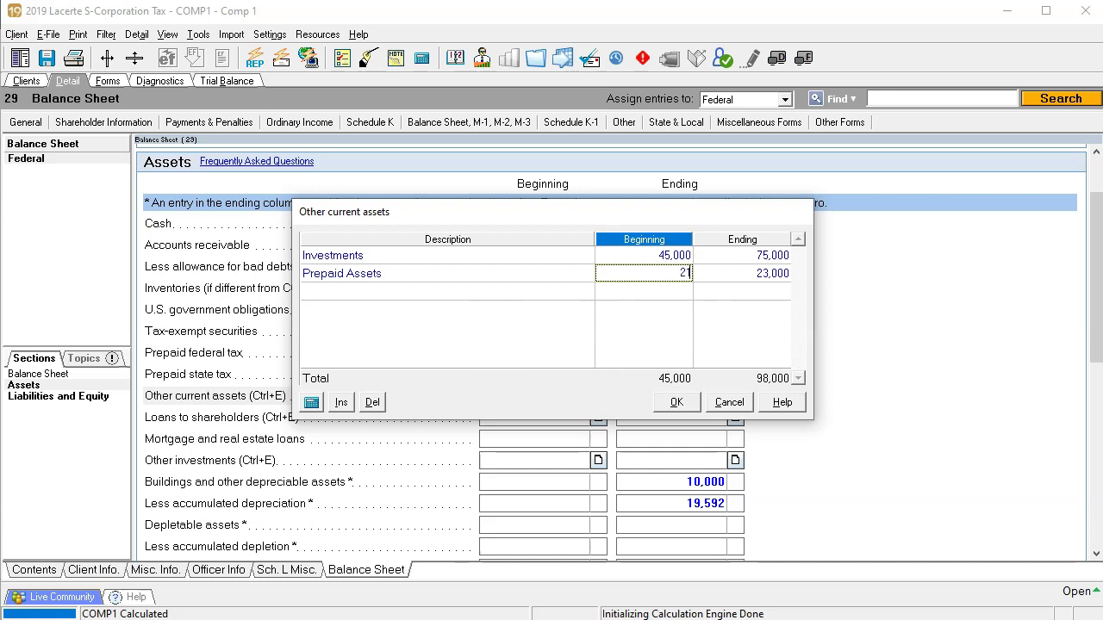
key(Tab)
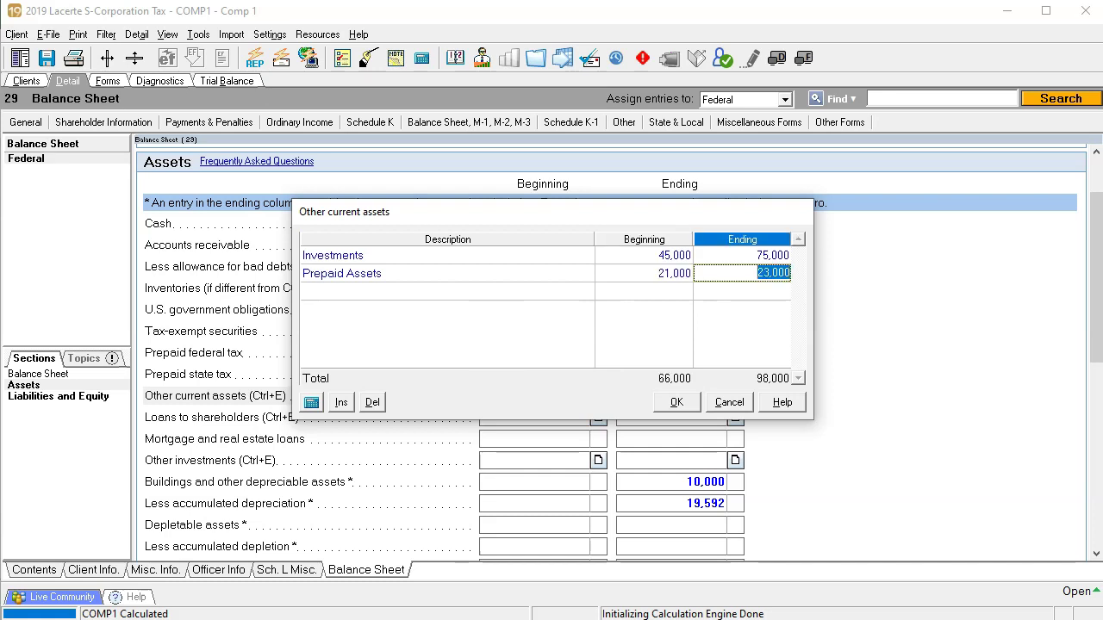
click(676, 403)
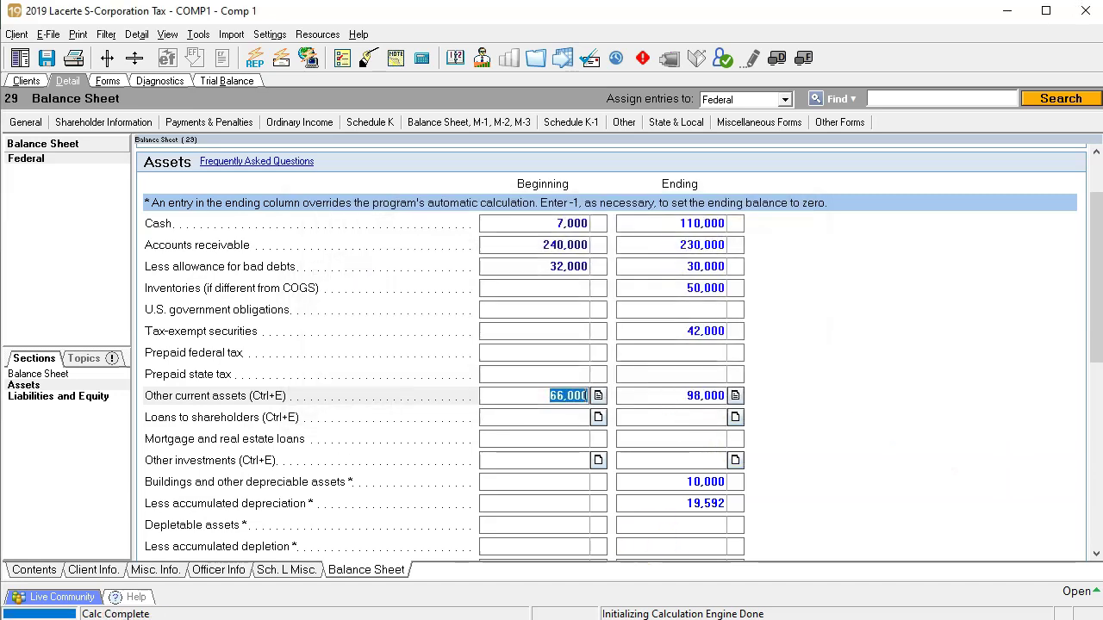
Check the prior-year Inventory and Bonds balances in Excel, then enter a Lacerte beginning balance of 42,000 for tax-exempt securities.
click(515, 617)
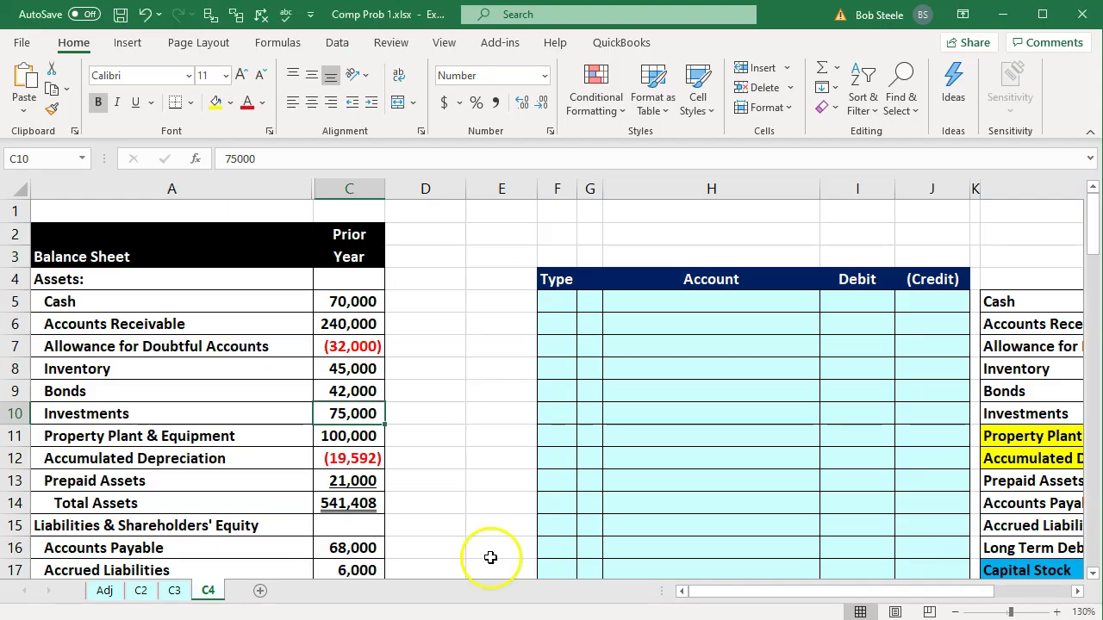
click(319, 351)
key(Down)
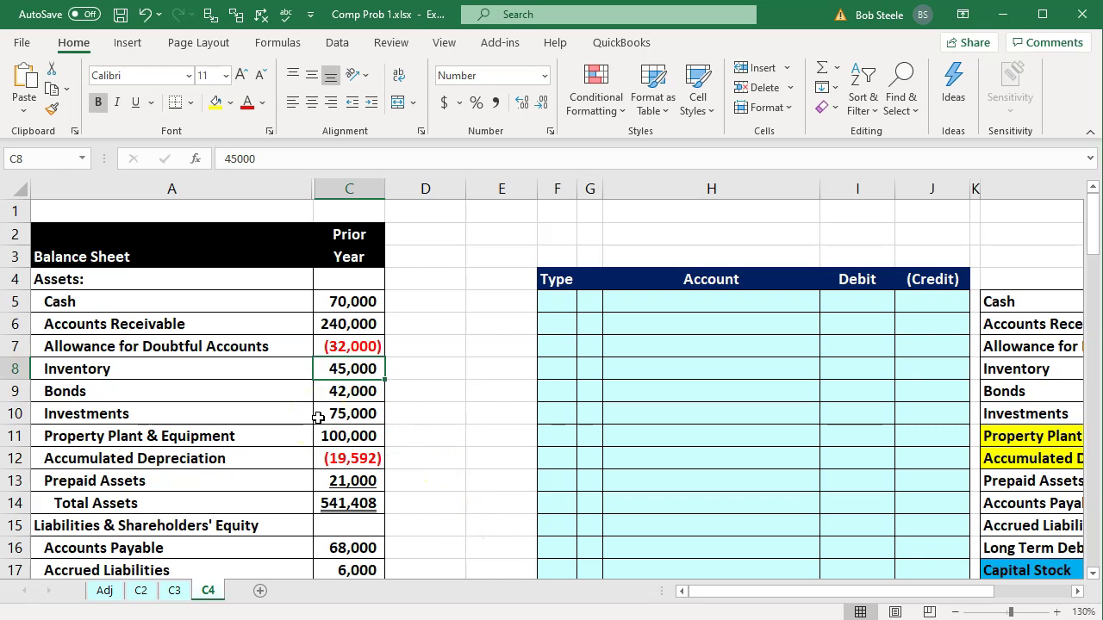
key(Down)
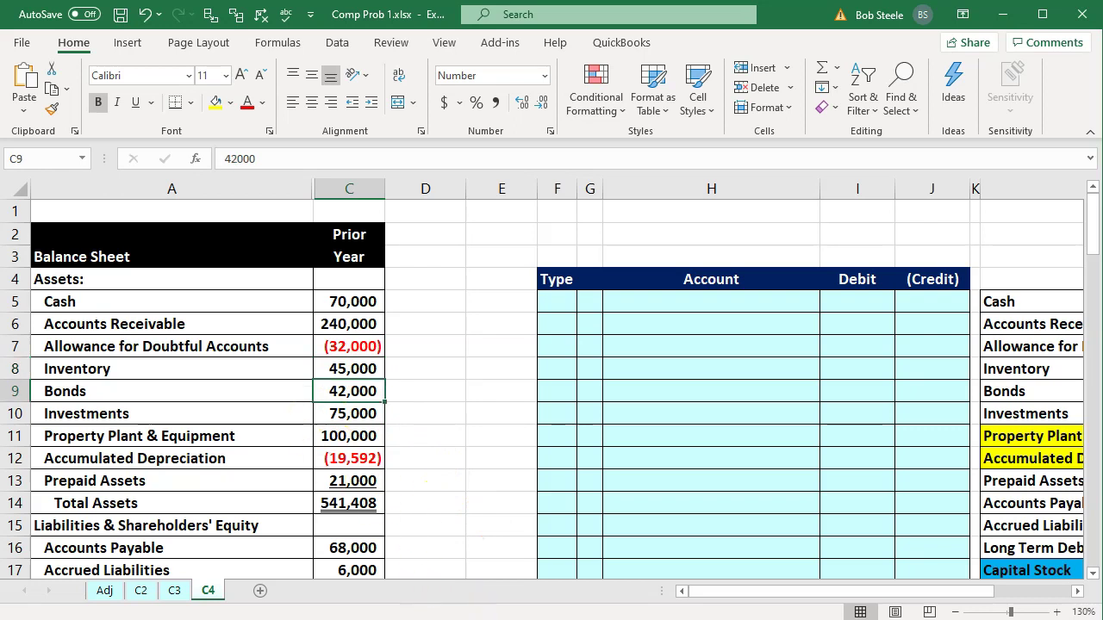
key(alt+Tab)
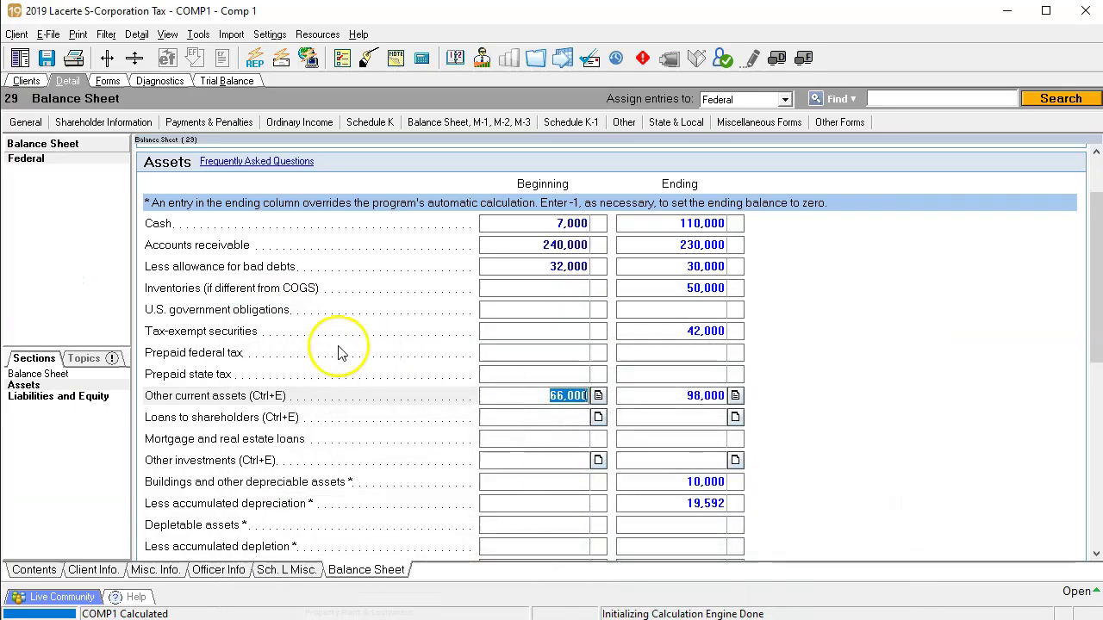
click(523, 333)
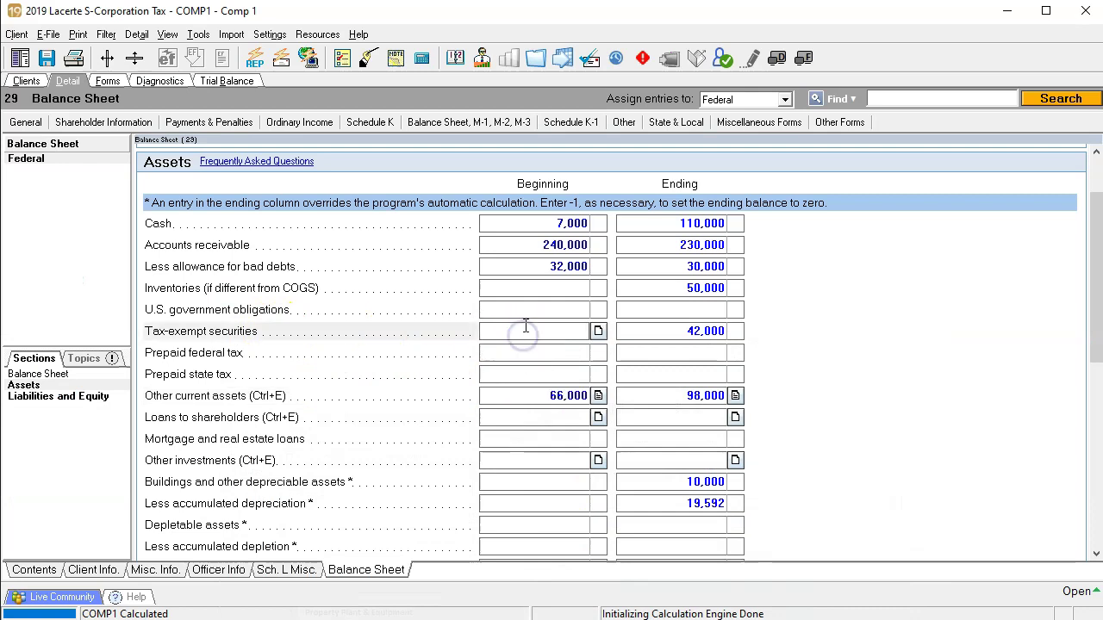
text(42,000)
key(Tab)
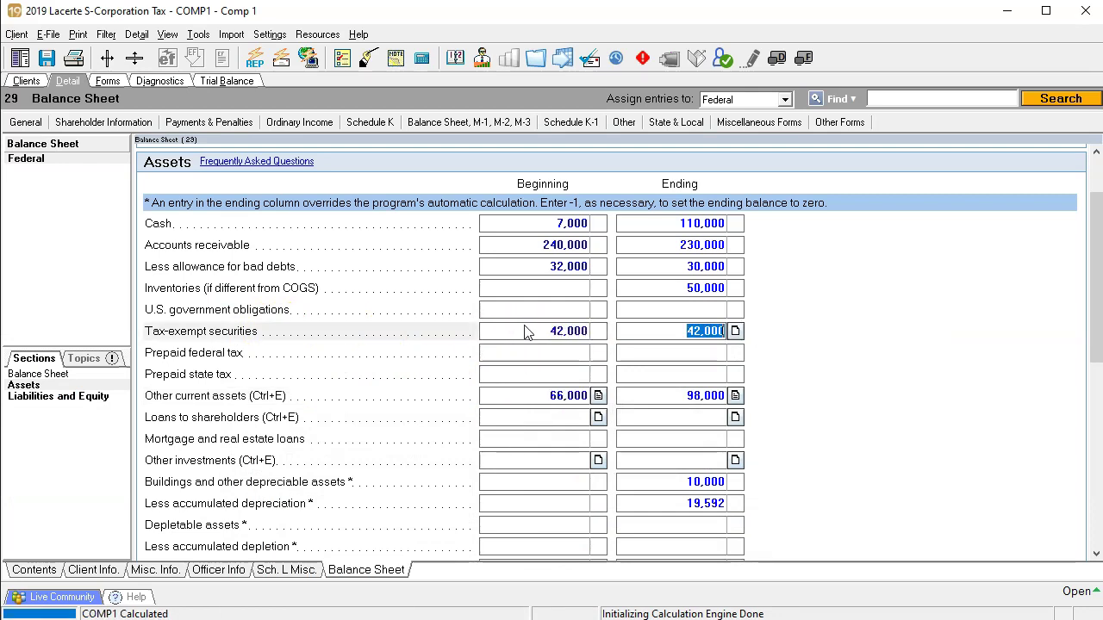
Switch to Excel and look up the prior-year Property Plant & Equipment and Accumulated Depreciation balances.
key(alt+Tab)
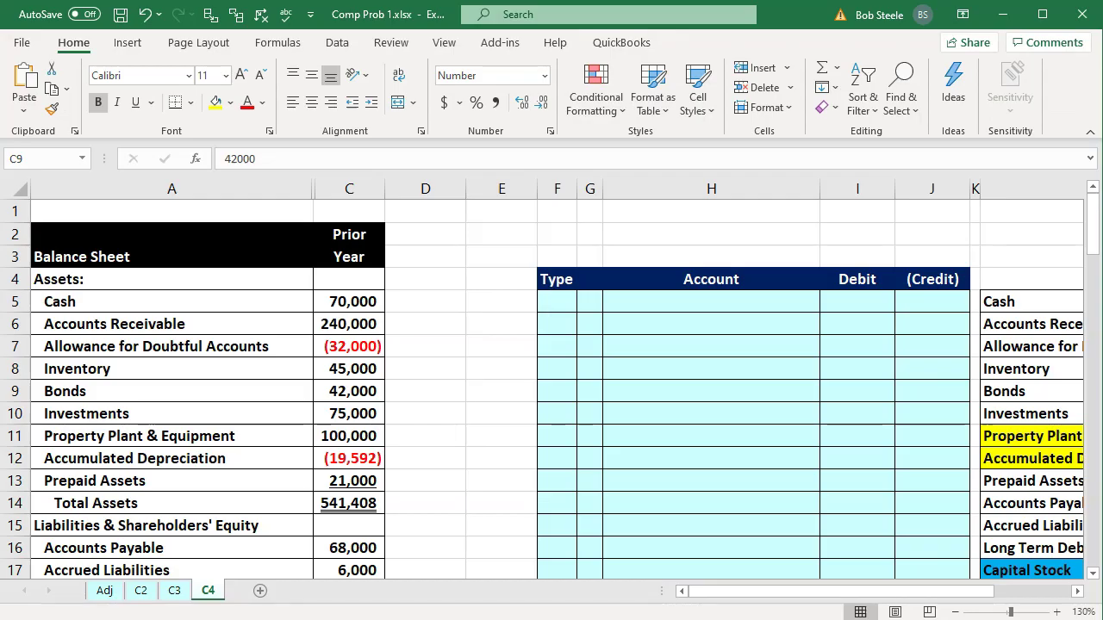
click(448, 456)
click(263, 441)
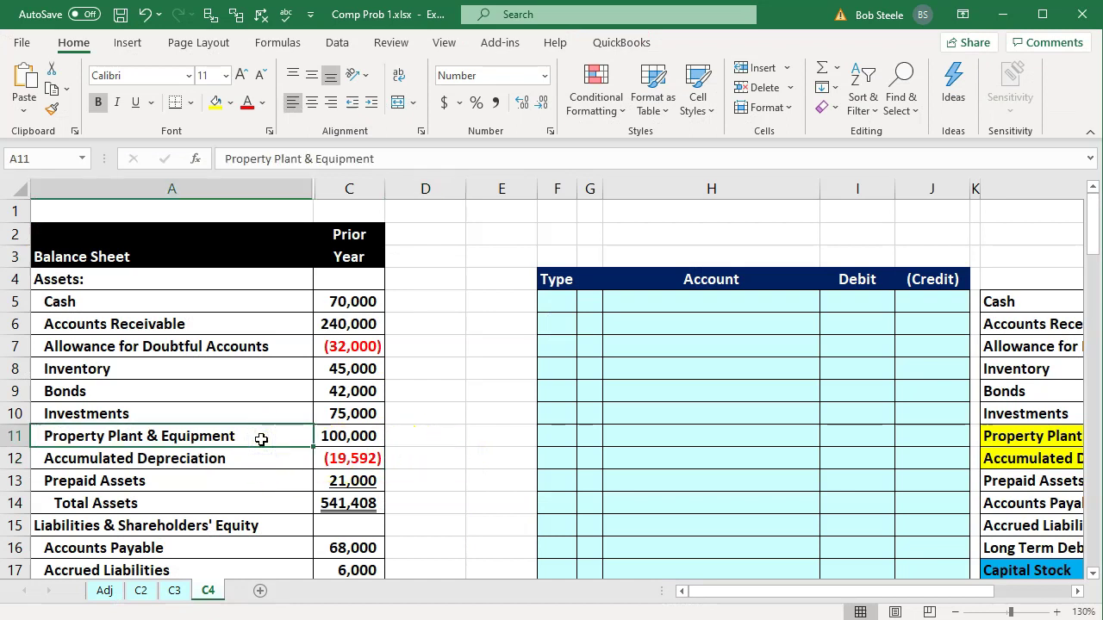
key(Right)
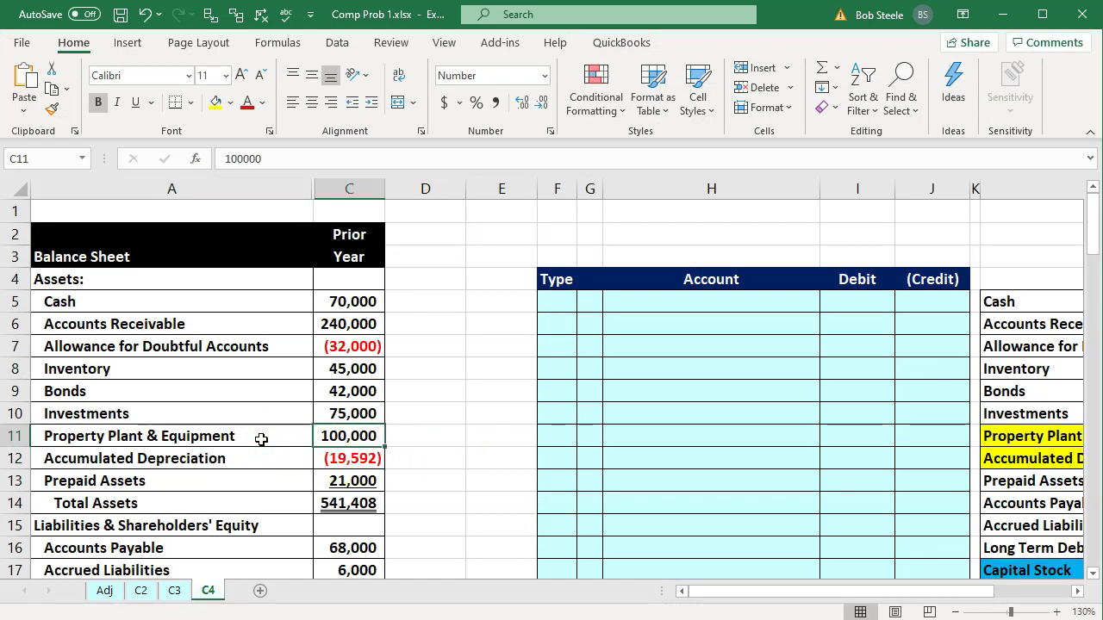
key(Down)
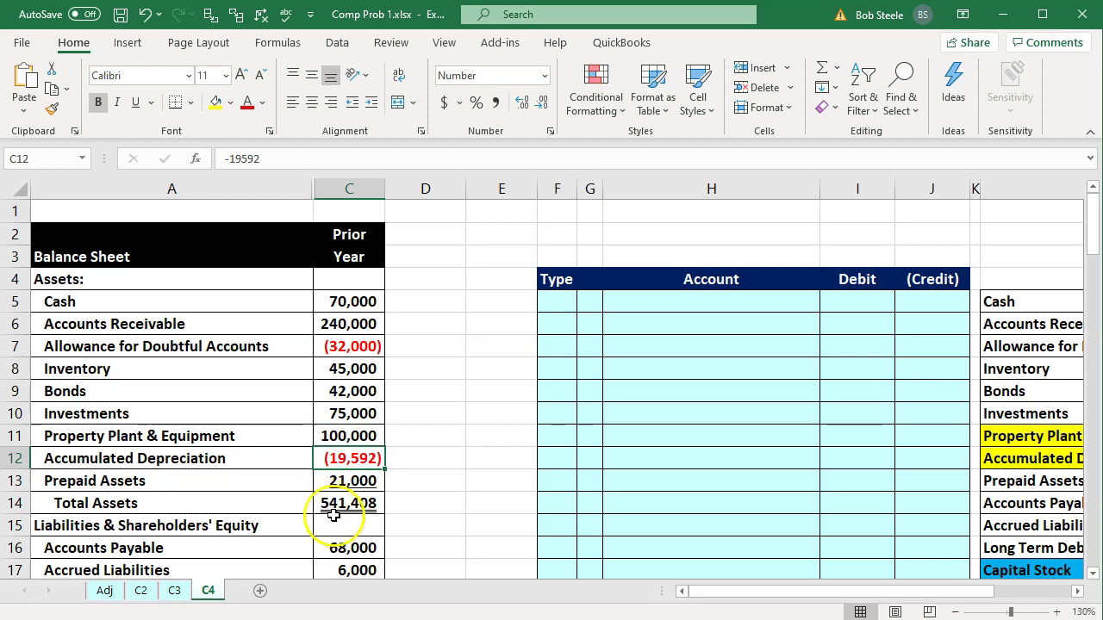
Return to Lacerte and enter beginning balances of 100,000 for buildings and other depreciable assets and 19,592 for accumulated depreciation.
key(alt+Tab)
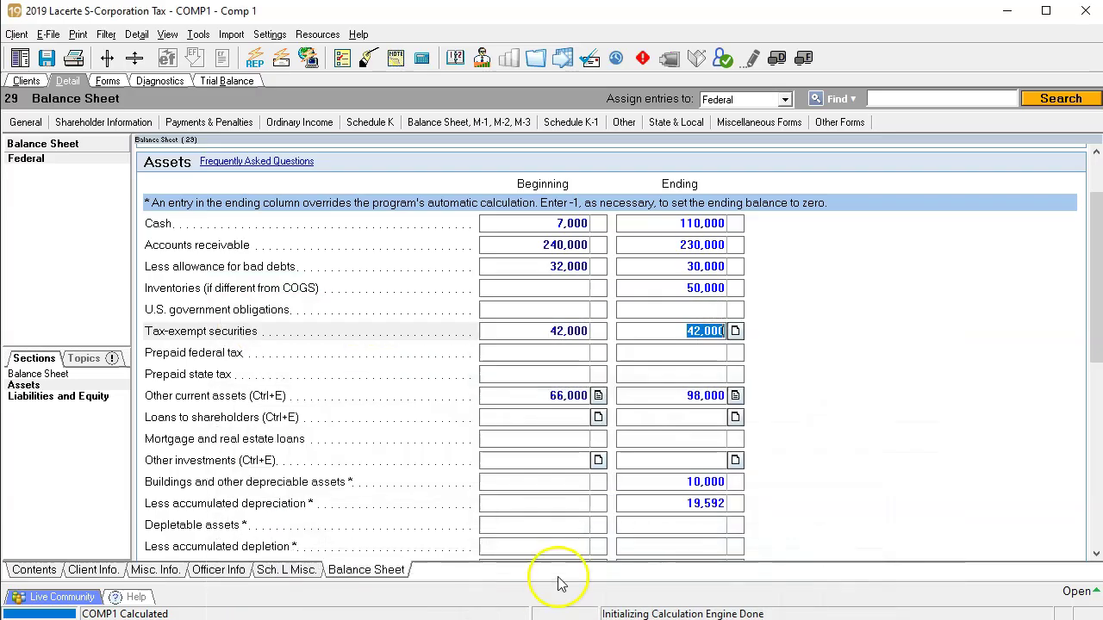
click(534, 498)
click(525, 485)
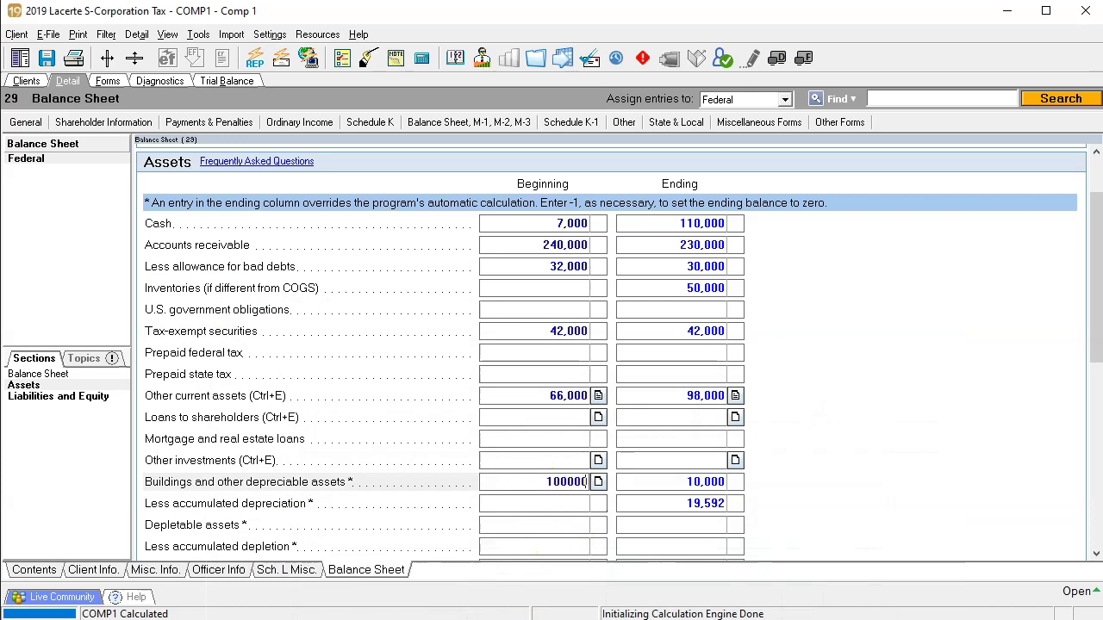
key(Tab)
text(19,59)
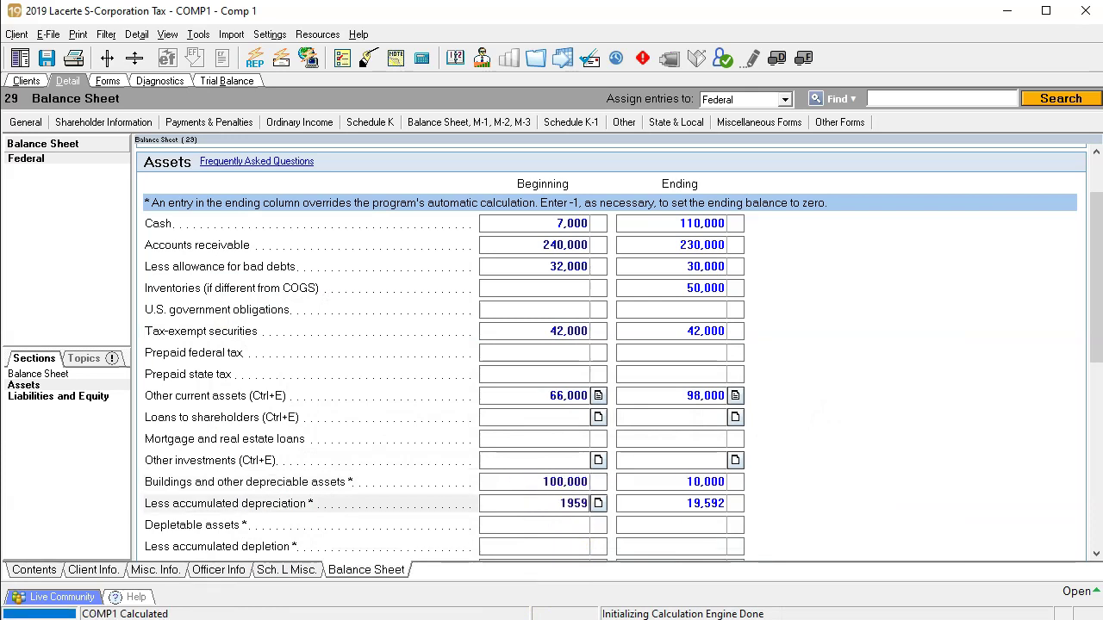
text(2)
key(Tab)
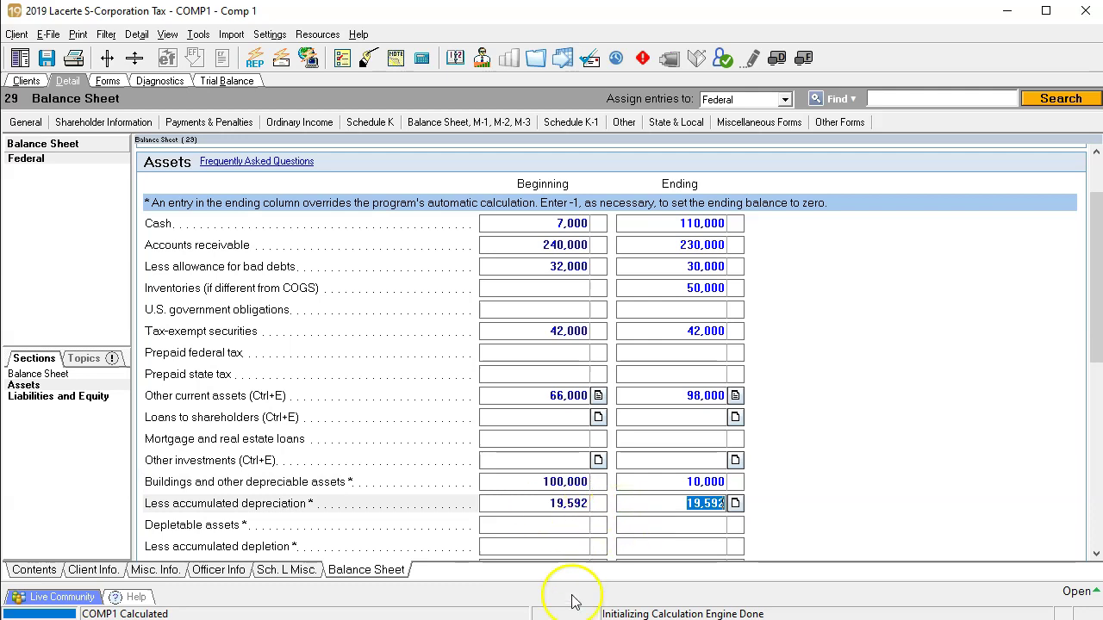
Switch to Excel and look up the prior-year Accounts Payable balance under Liabilities & Shareholders' Equity.
click(482, 619)
click(441, 534)
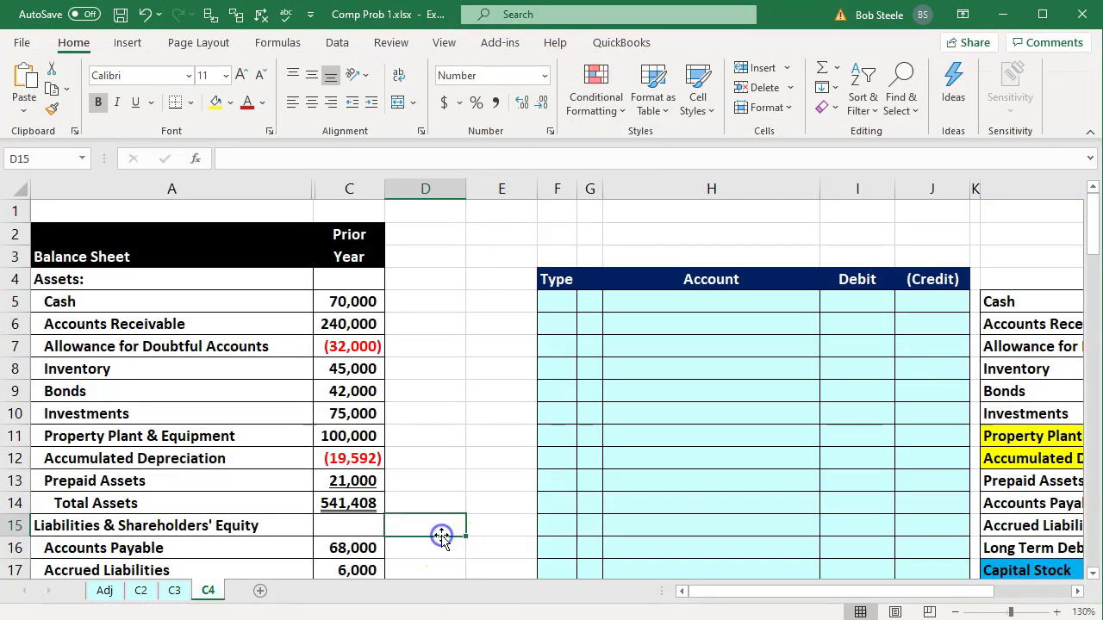
scroll(441, 536, down, 1)
click(379, 392)
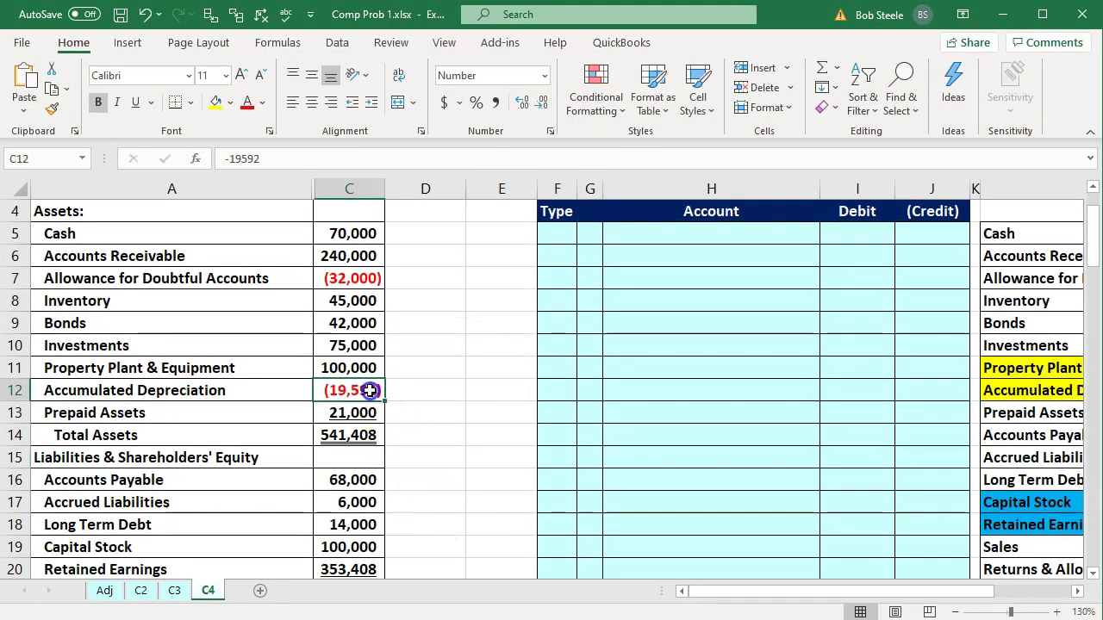
scroll(379, 392, down, 2)
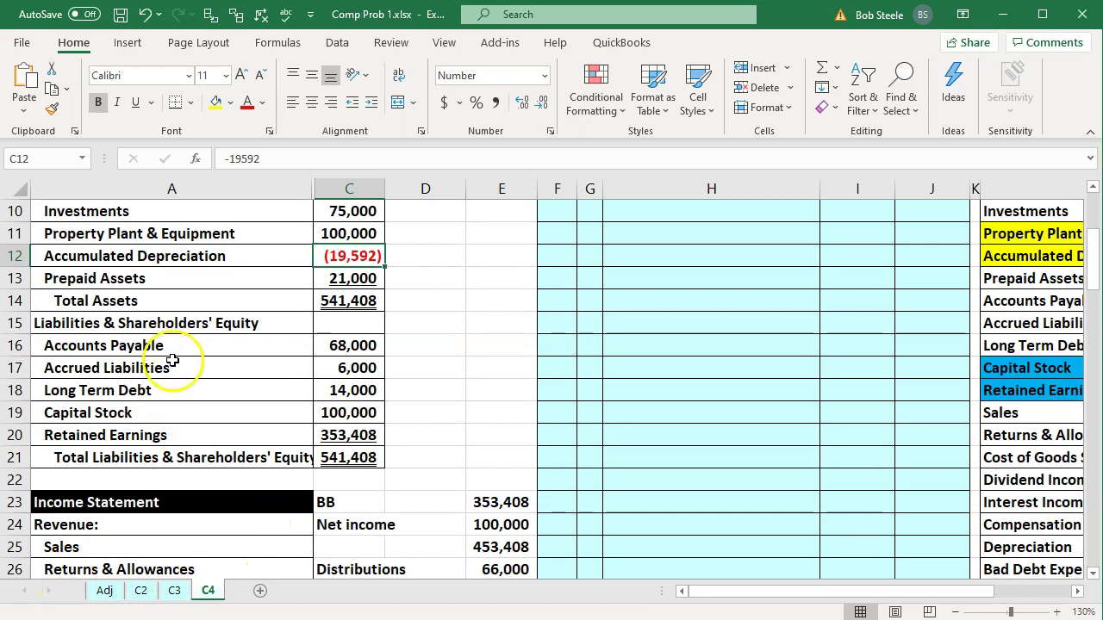
click(338, 347)
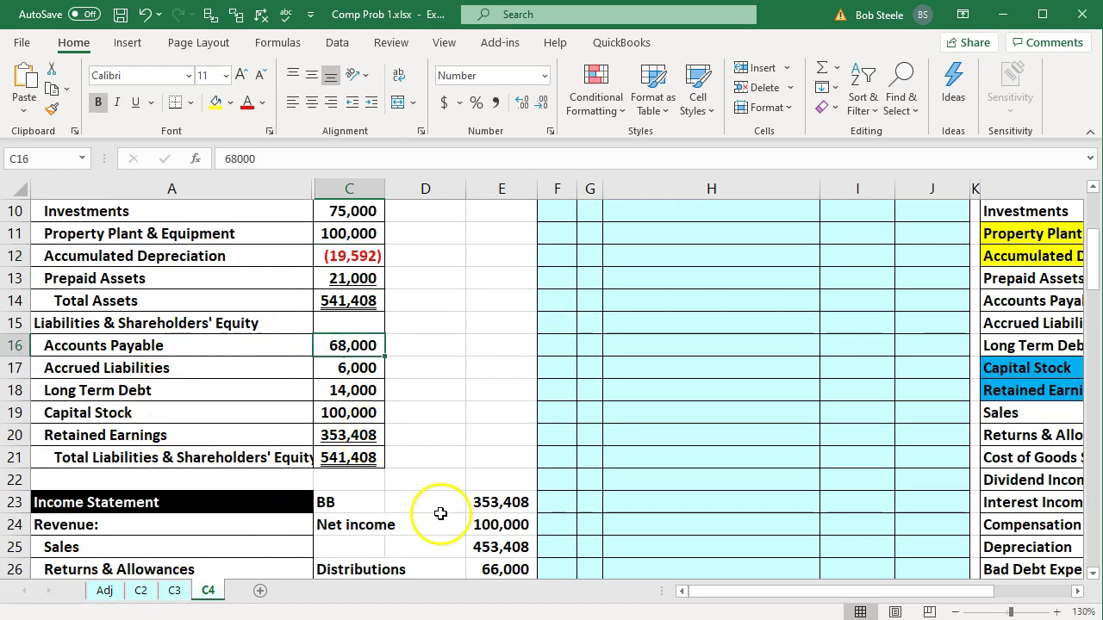
Return to Lacerte and enter a beginning balance of 68,000 for accounts payable in the Liabilities and Equity section.
click(551, 619)
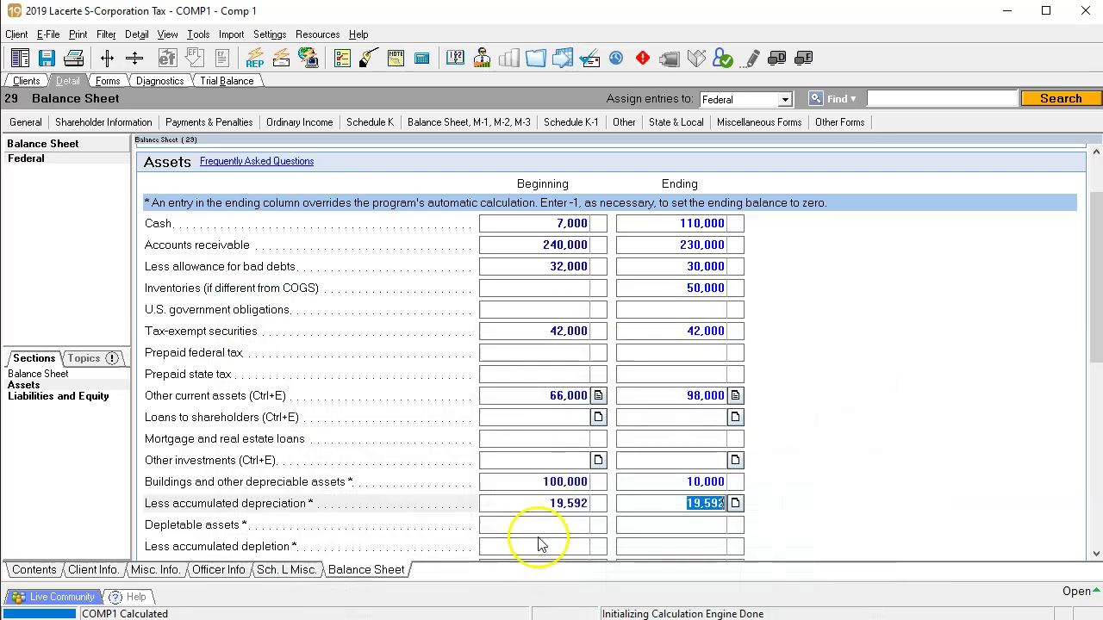
scroll(530, 487, down, 4)
click(519, 426)
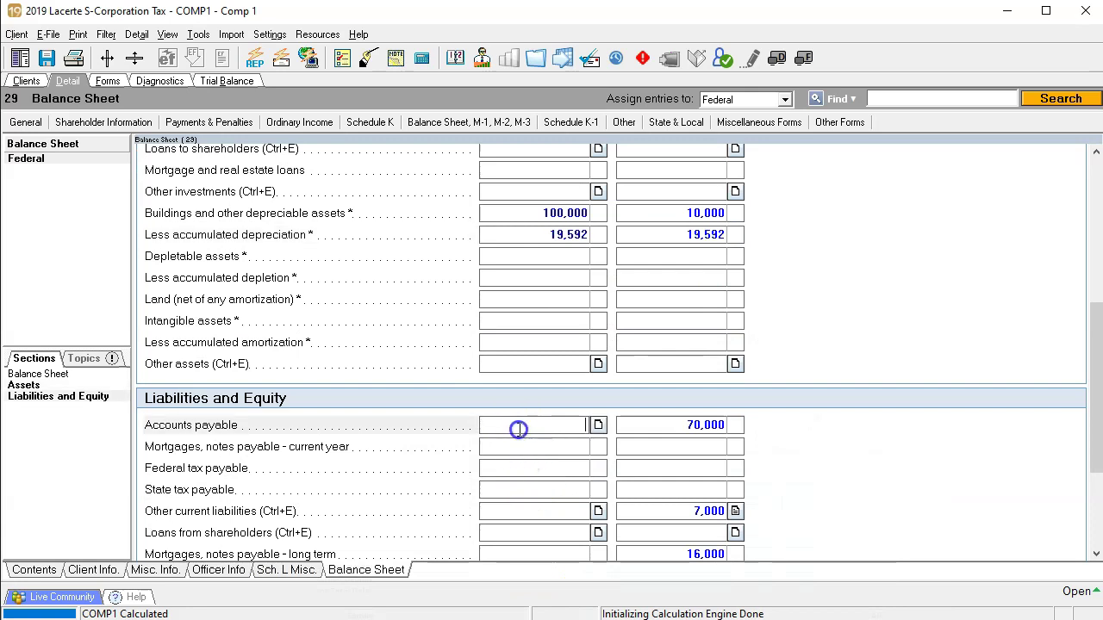
text(68,000)
key(Tab)
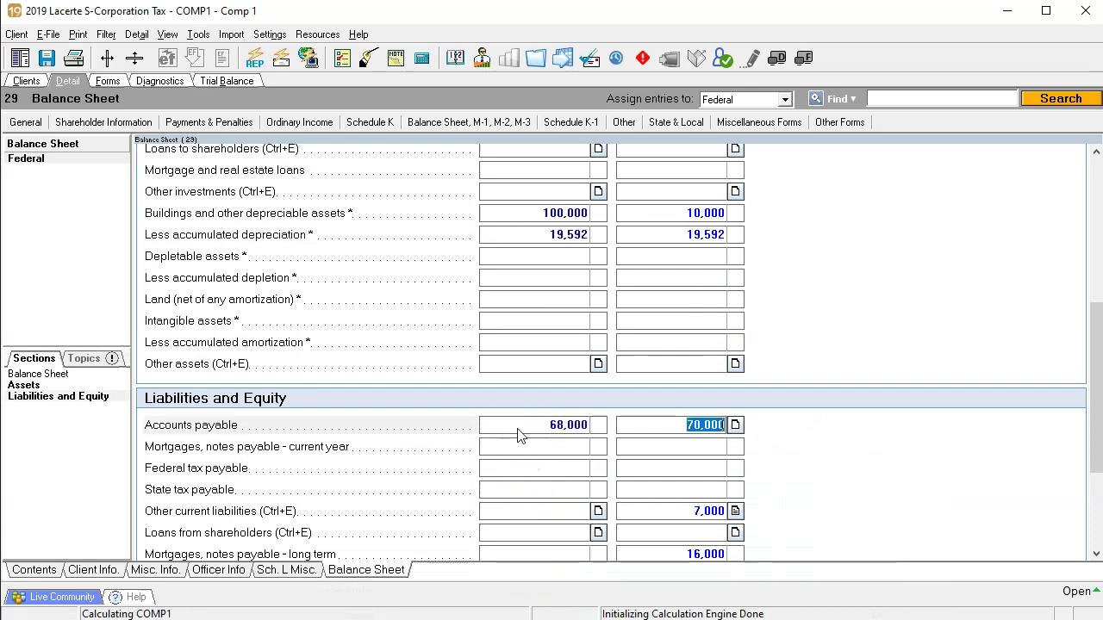
Enter a beginning amount of 6,000 for Accrued Liabilities in the other current liabilities detail and accept it.
click(600, 511)
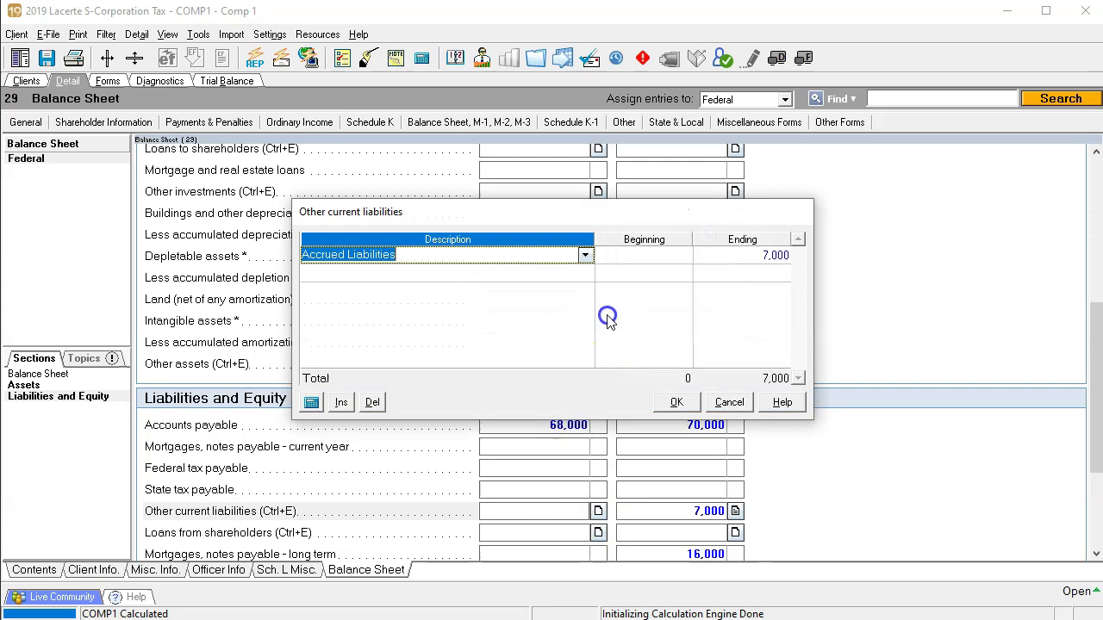
click(607, 319)
text(6,00)
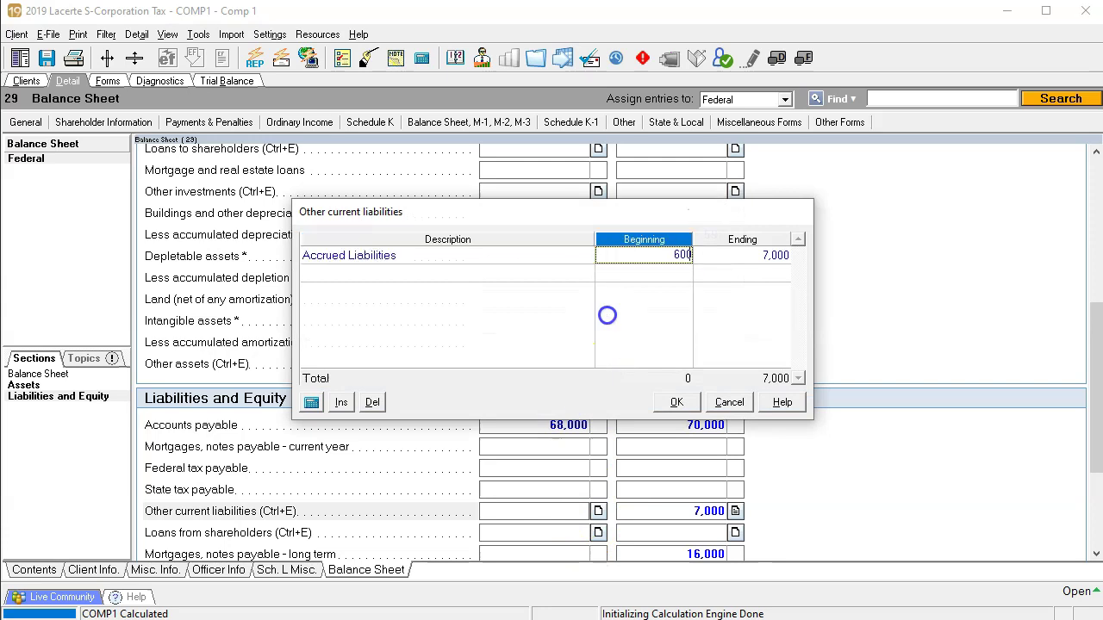
text(0)
key(Tab)
click(674, 401)
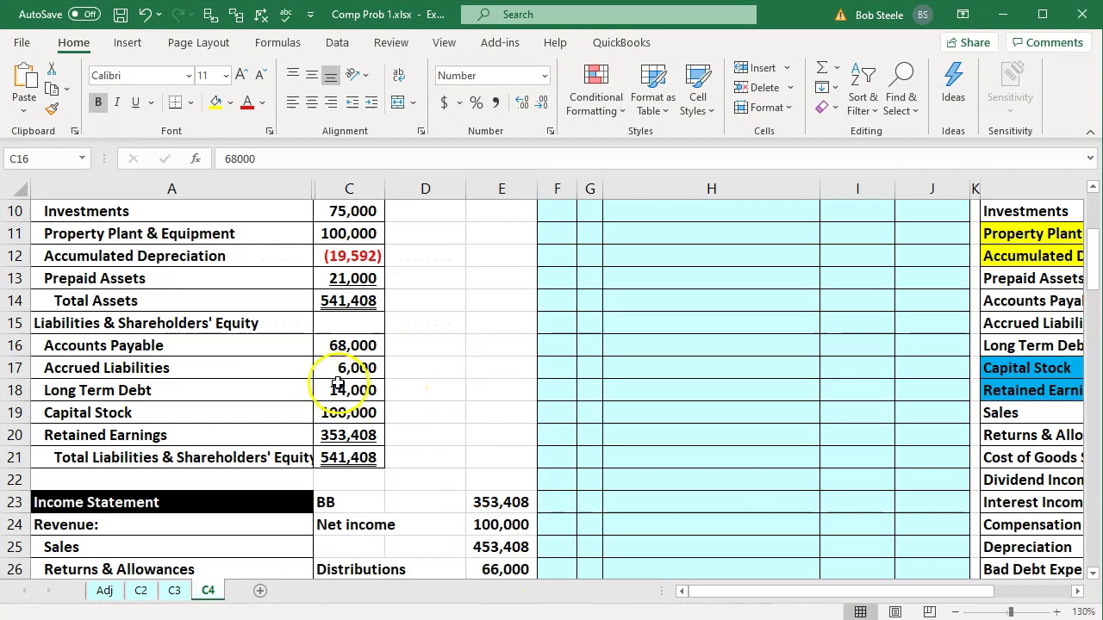
Check the prior-year Accrued Liabilities and Long Term Debt in Excel, then enter a Lacerte beginning balance of 14,000 for long-term mortgages and notes payable.
click(337, 368)
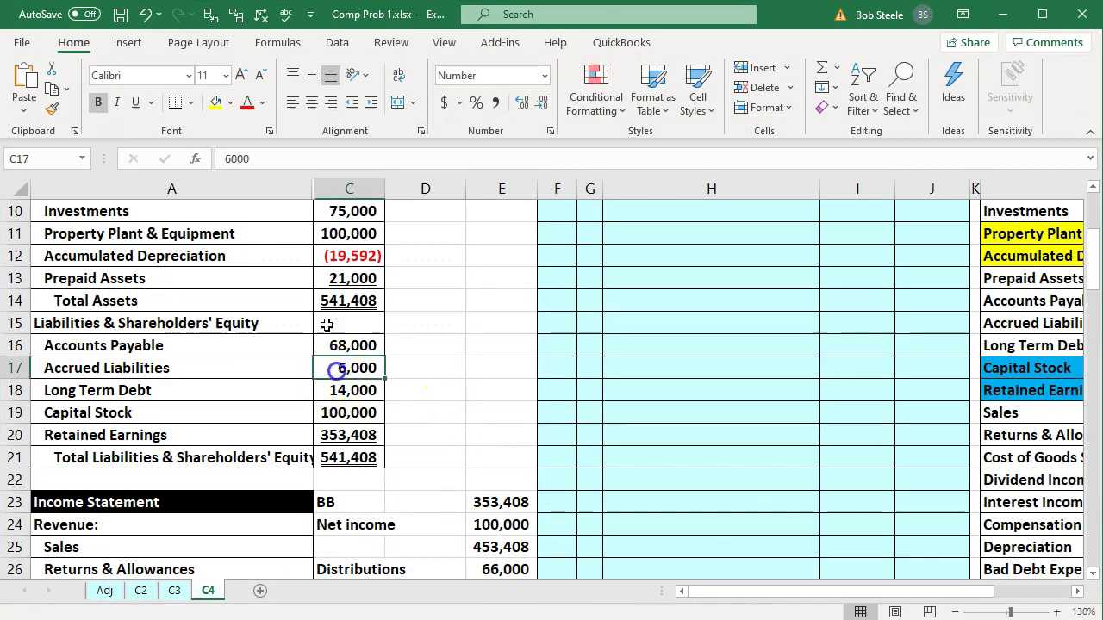
key(Down)
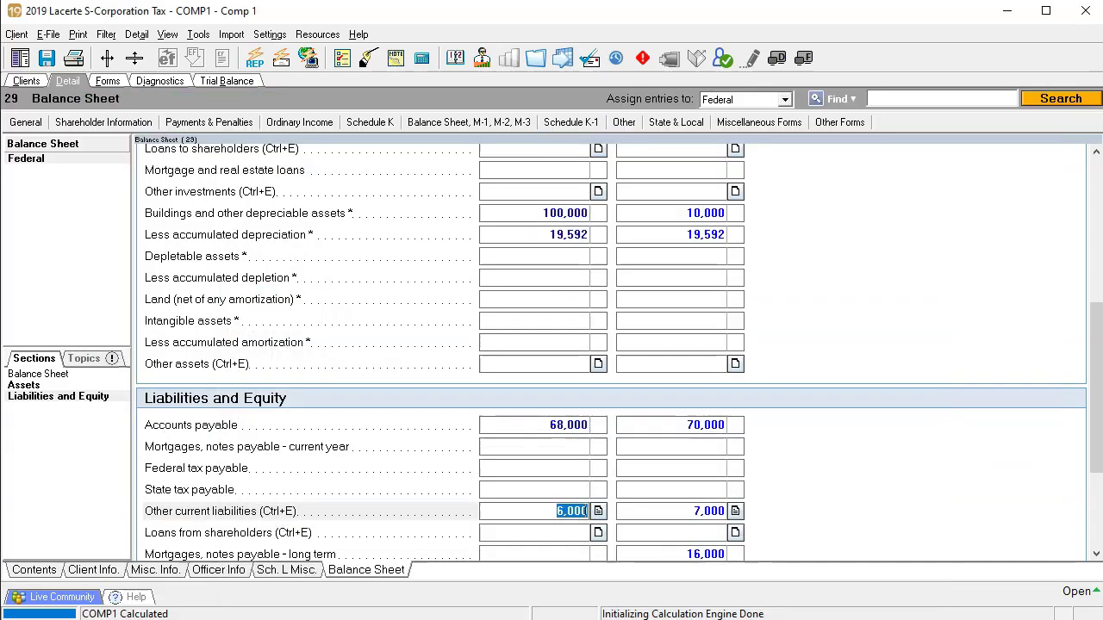
click(509, 469)
scroll(509, 470, down, 2)
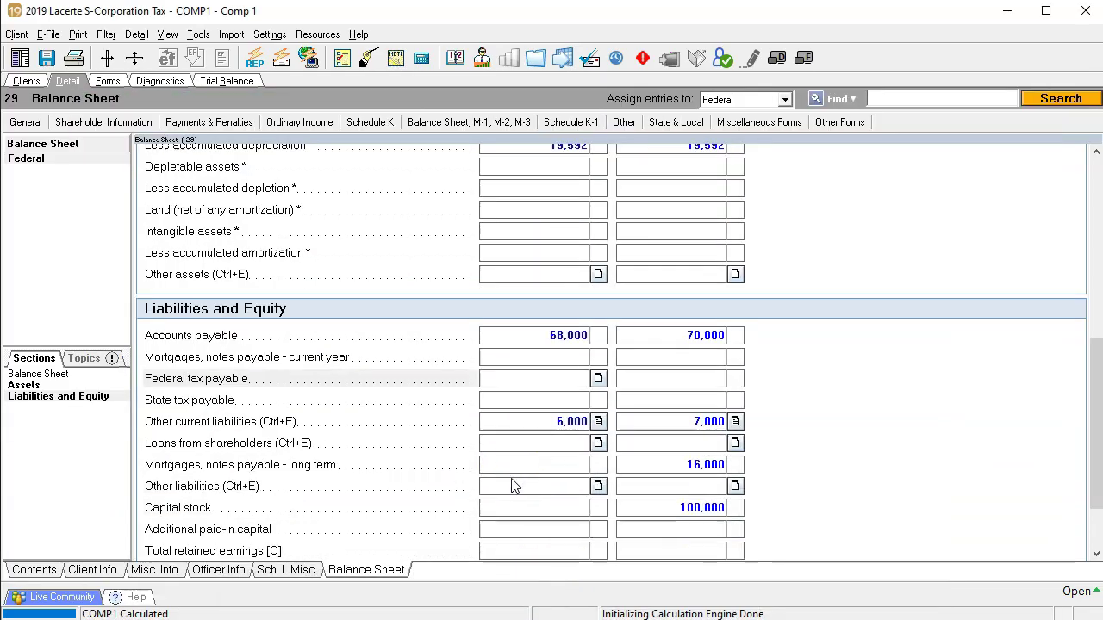
click(522, 464)
text(14,00)
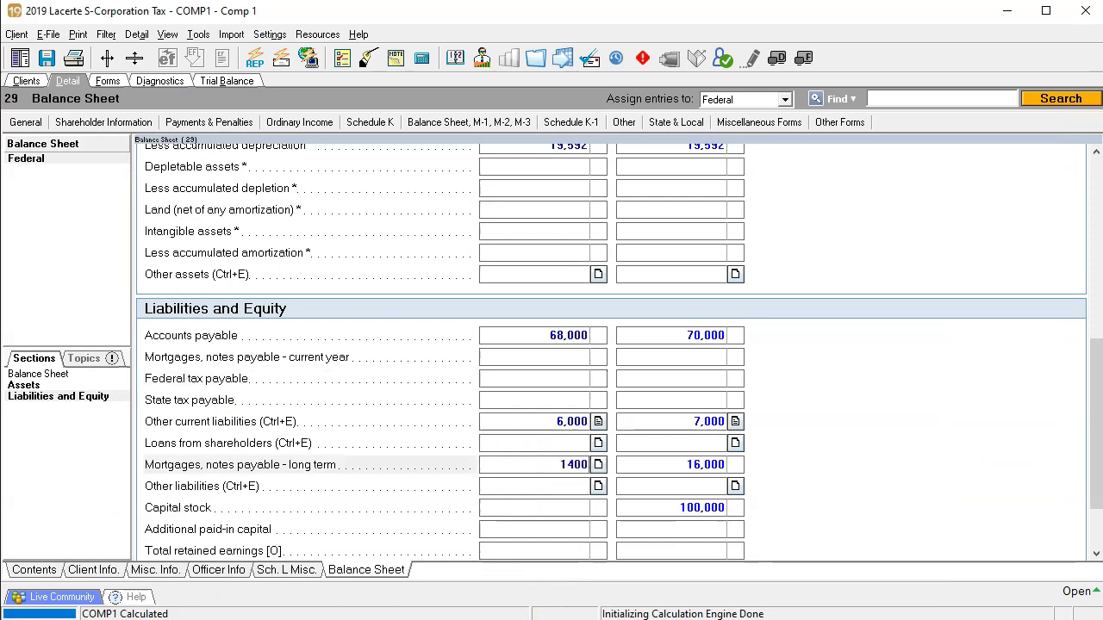
text(0)
key(Return)
key(Tab)
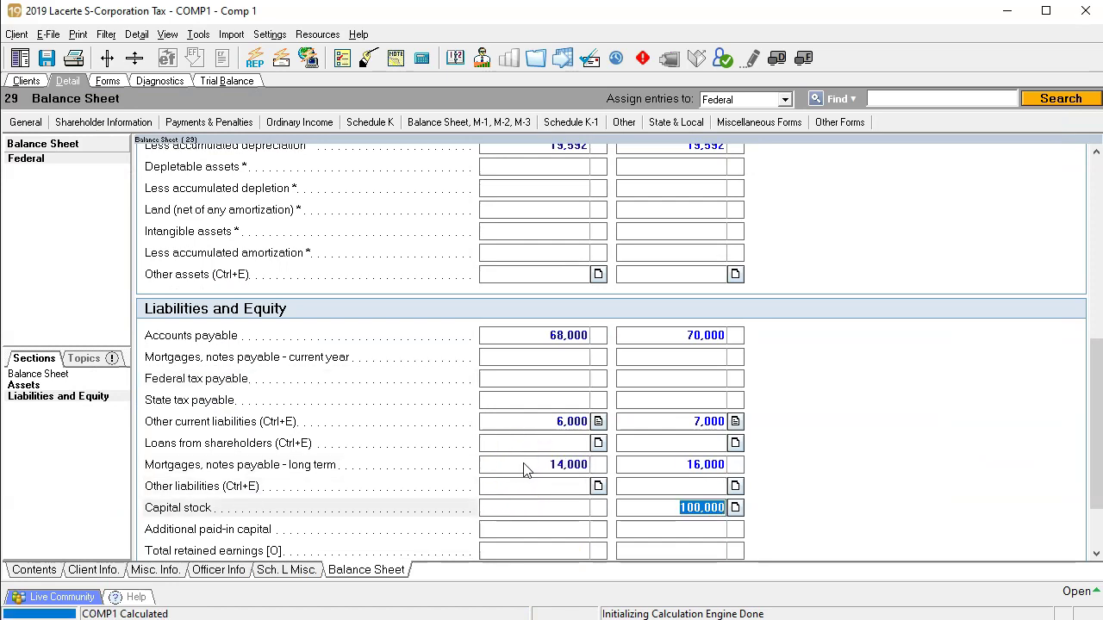
Enter a beginning balance of 10,000 for capital stock.
click(540, 507)
text(10,000)
key(Tab)
Check the prior-year Retained Earnings in Excel, enter 353,408 as beginning total retained earnings in Lacerte, and display the Form 1120S view.
scroll(543, 513, down, 2)
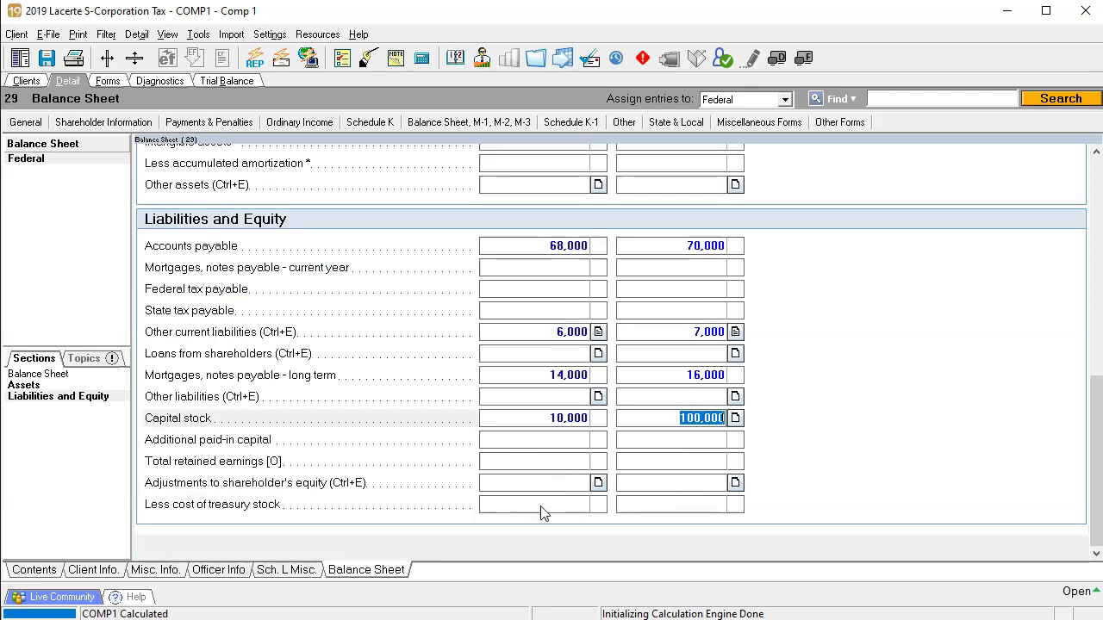
click(526, 461)
key(alt+Tab)
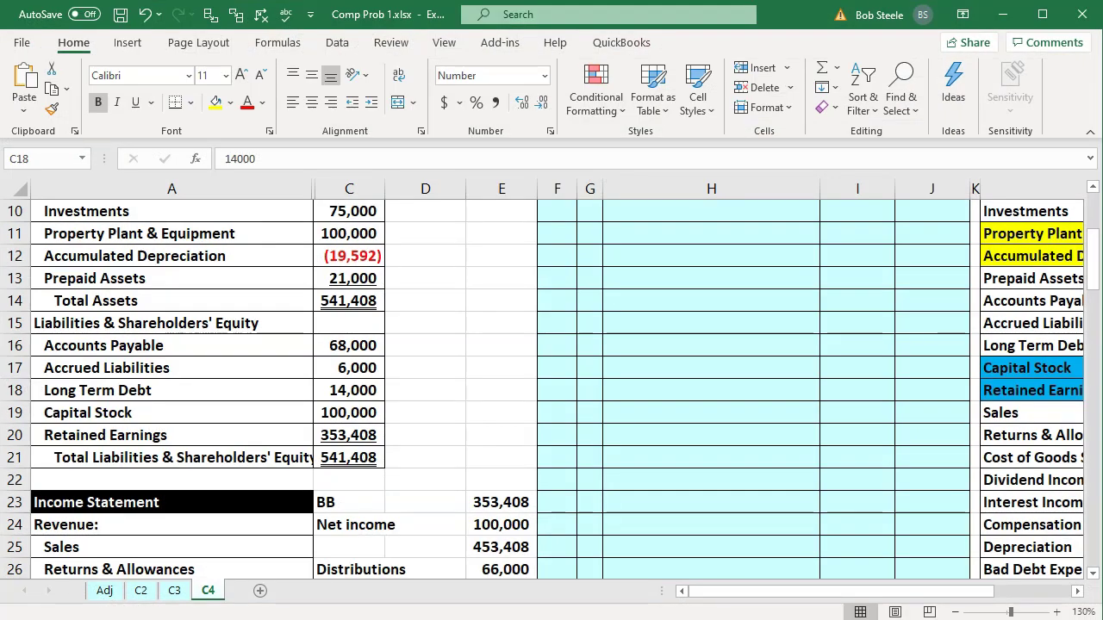
key(alt+Tab)
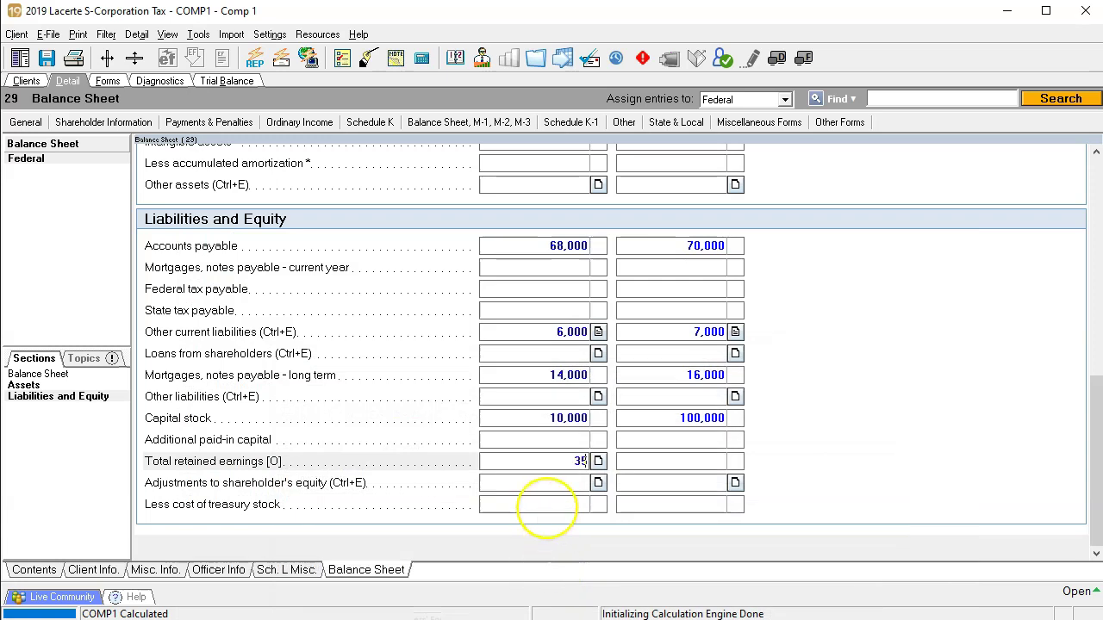
text(353,40)
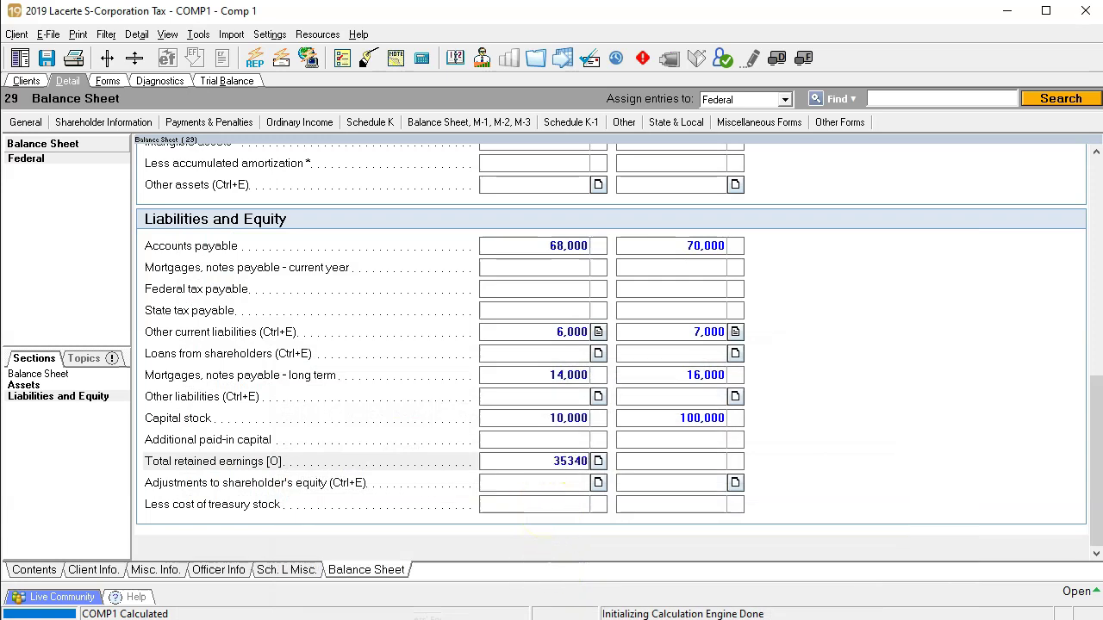
text(8)
key(Tab)
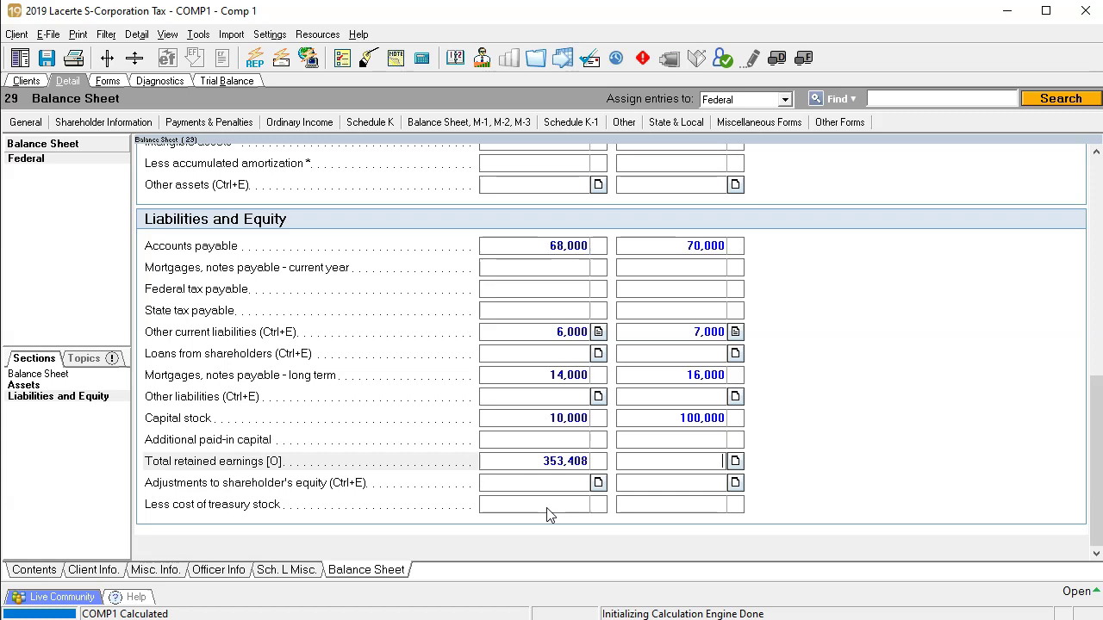
click(104, 81)
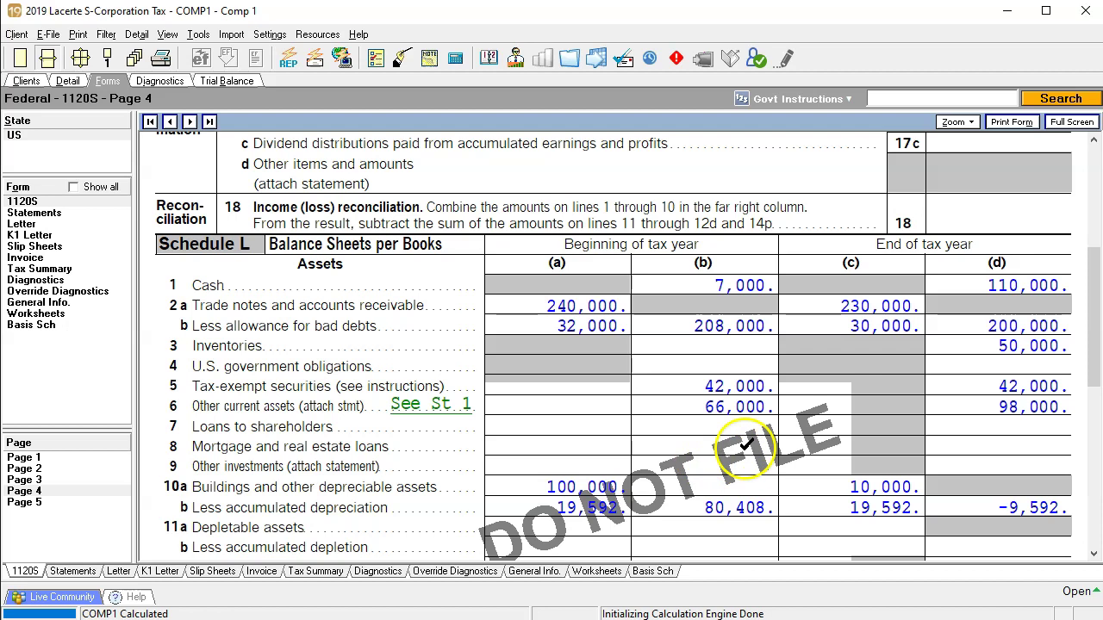
Compare the beginning total assets on Schedule L with the prior-year Total Assets in the Excel workbook, then return to Lacerte.
scroll(781, 439, down, 2)
scroll(782, 426, down, 2)
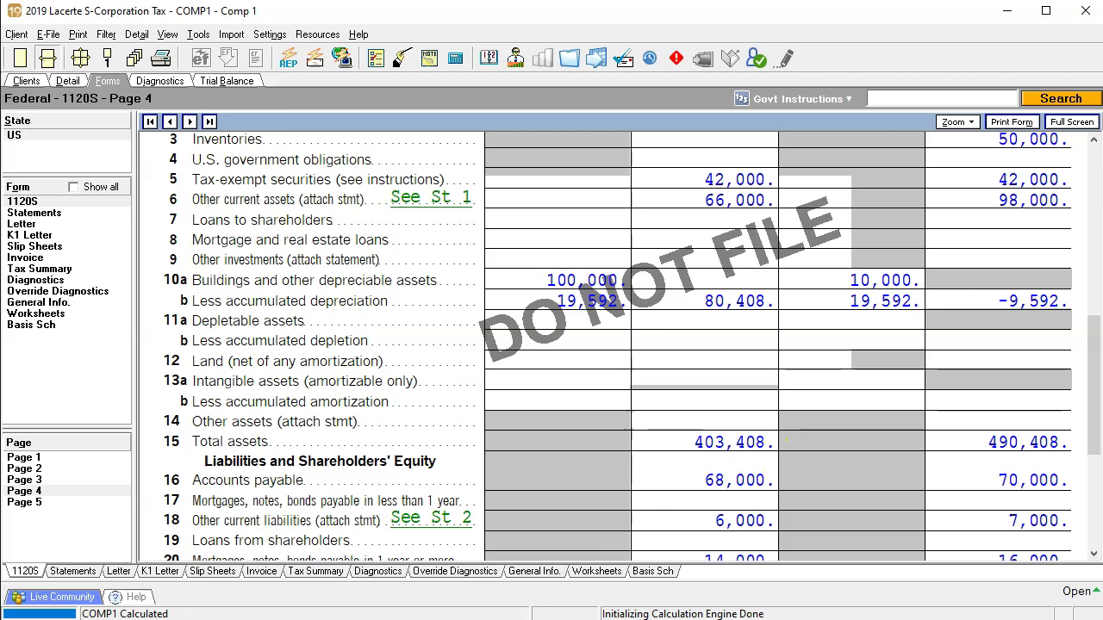
key(alt+Tab)
click(405, 502)
scroll(399, 504, up, 2)
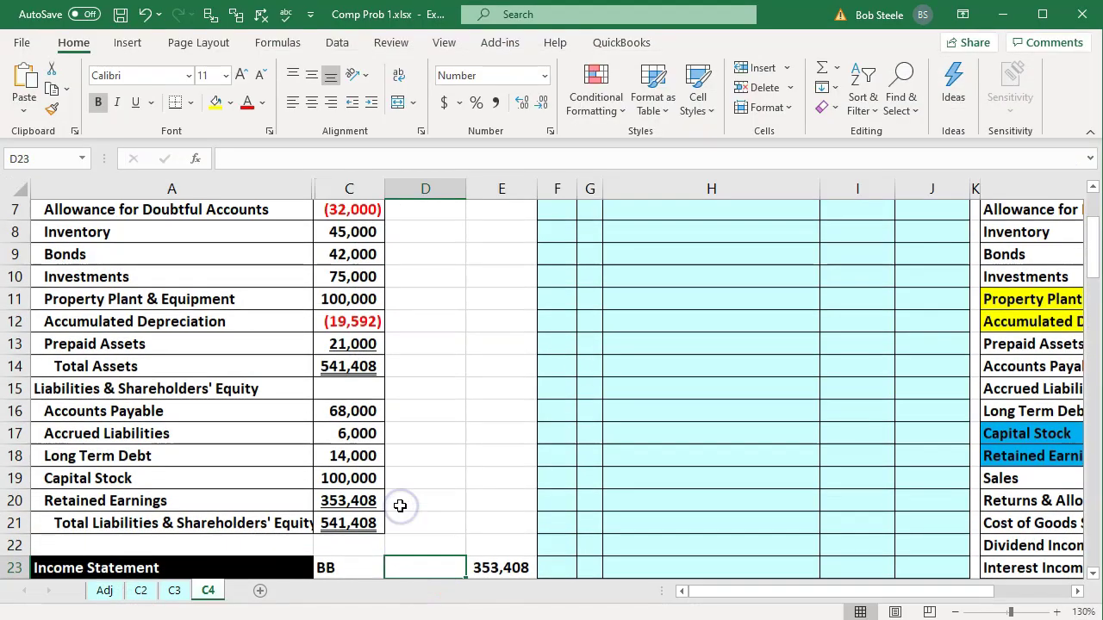
click(358, 434)
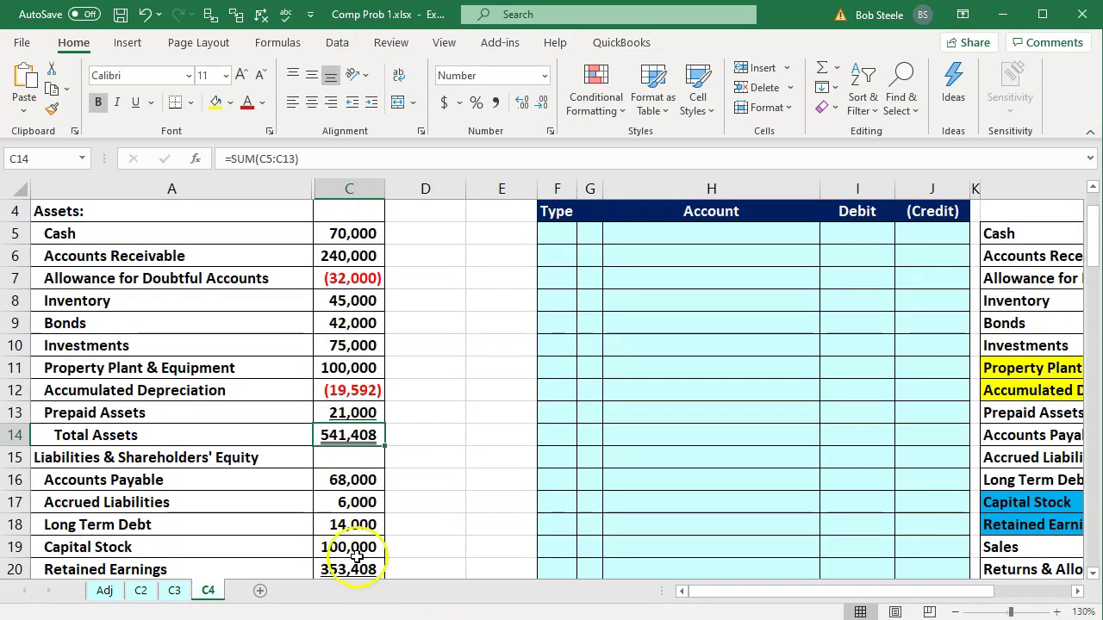
key(alt+Tab)
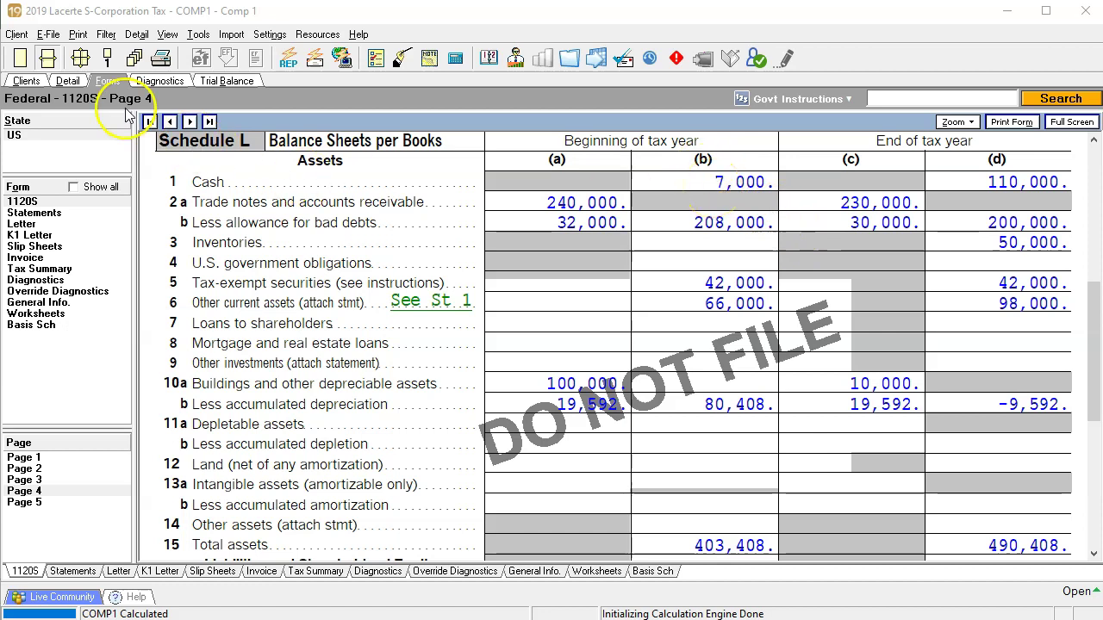
Set the beginning cash balance to 70,000 in the balance sheet detail and recheck total assets on the 1120S form.
click(69, 81)
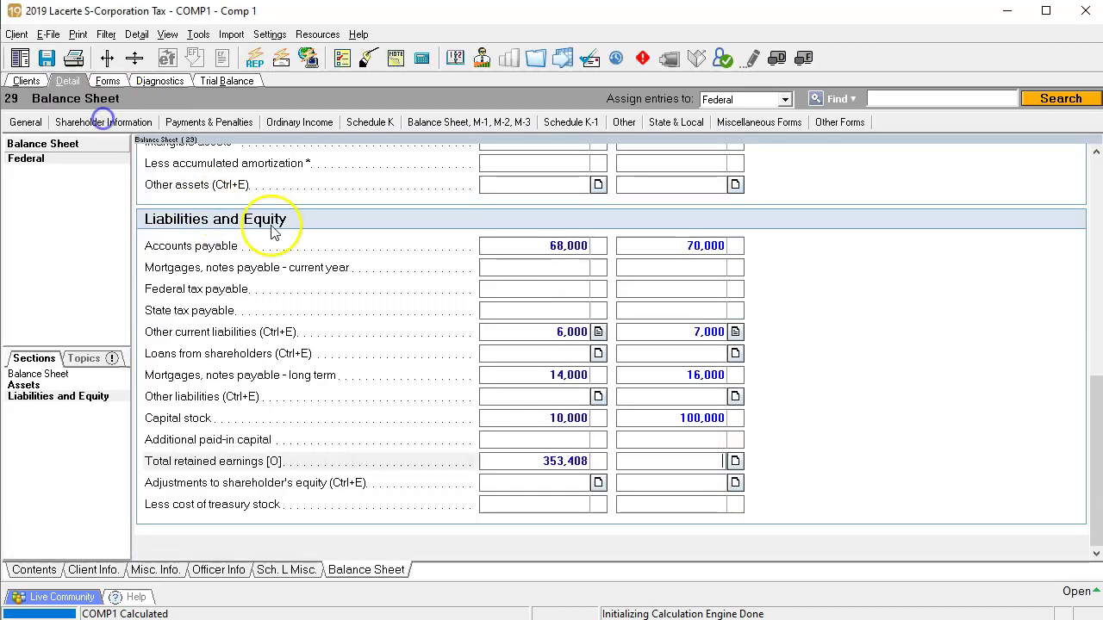
scroll(407, 307, up, 5)
click(510, 222)
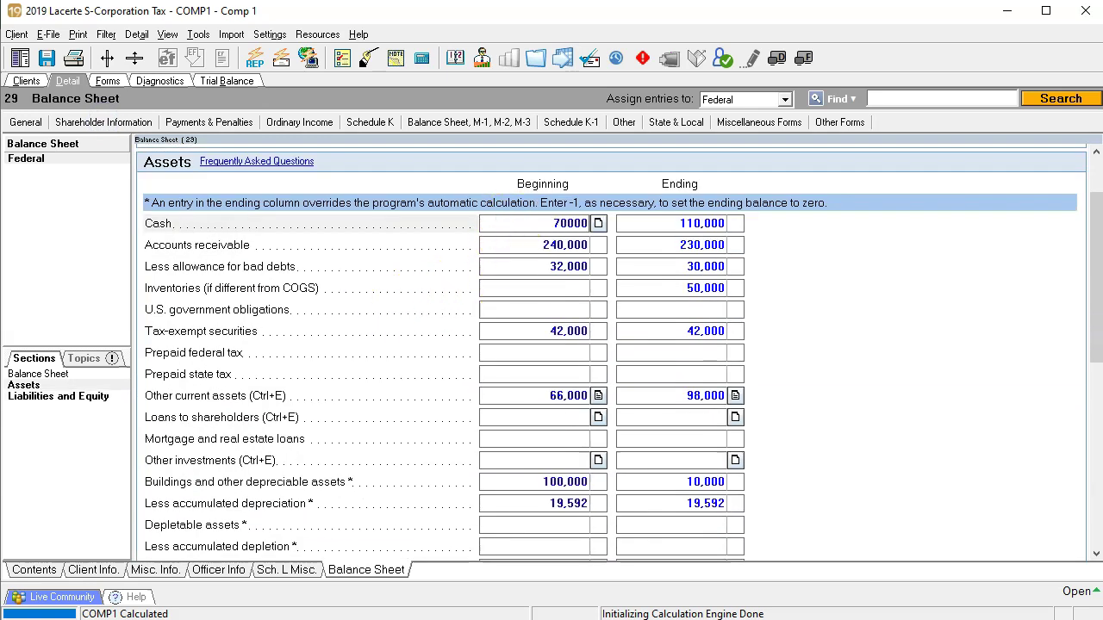
text(70000)
key(Tab)
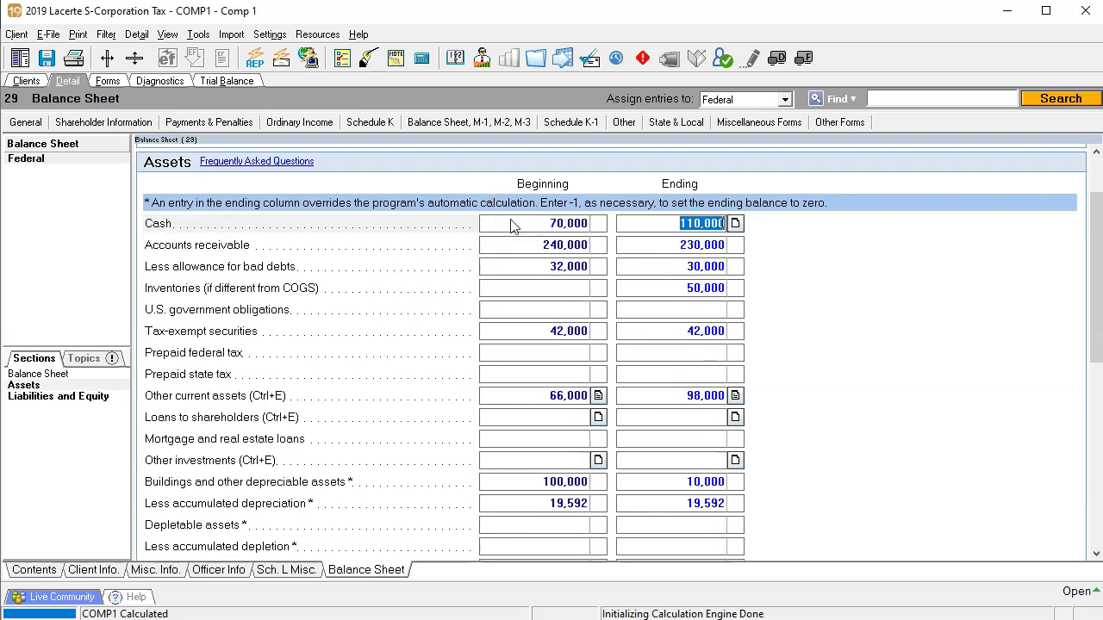
click(109, 81)
scroll(518, 302, down, 3)
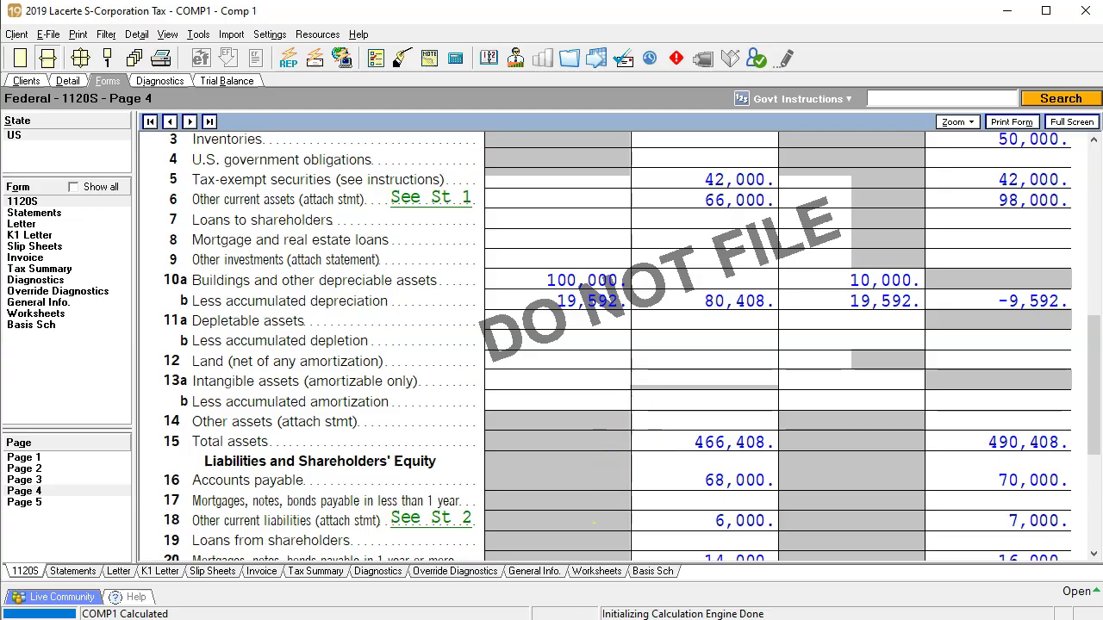
Review the other current assets statement, set the beginning Investments amount to 75,000, accept it, and display the 1120S form.
key(alt+Tab)
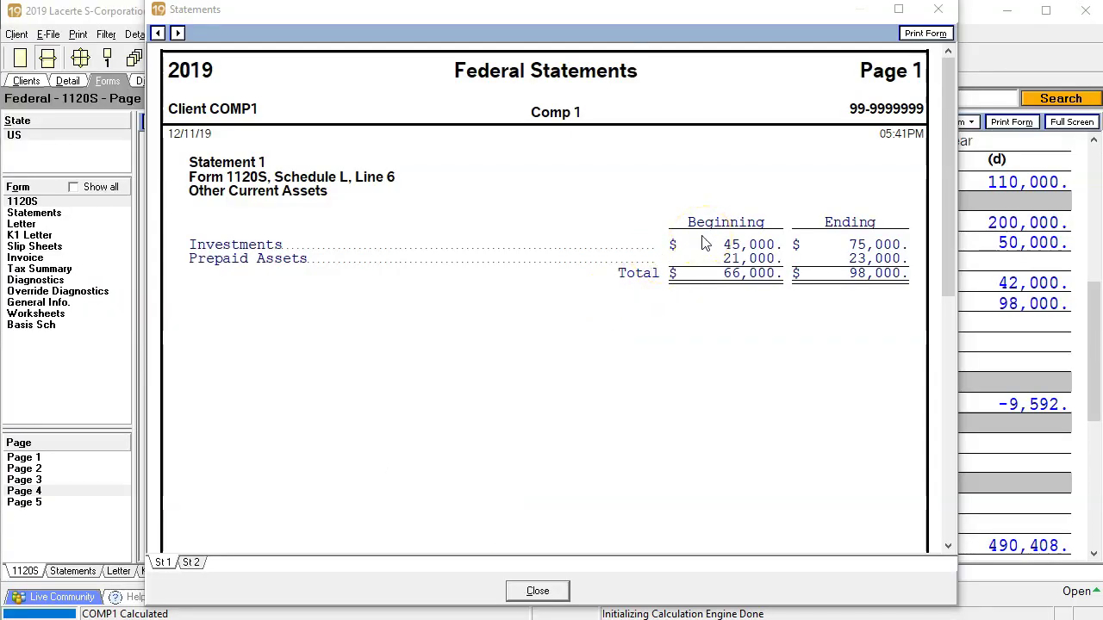
click(937, 8)
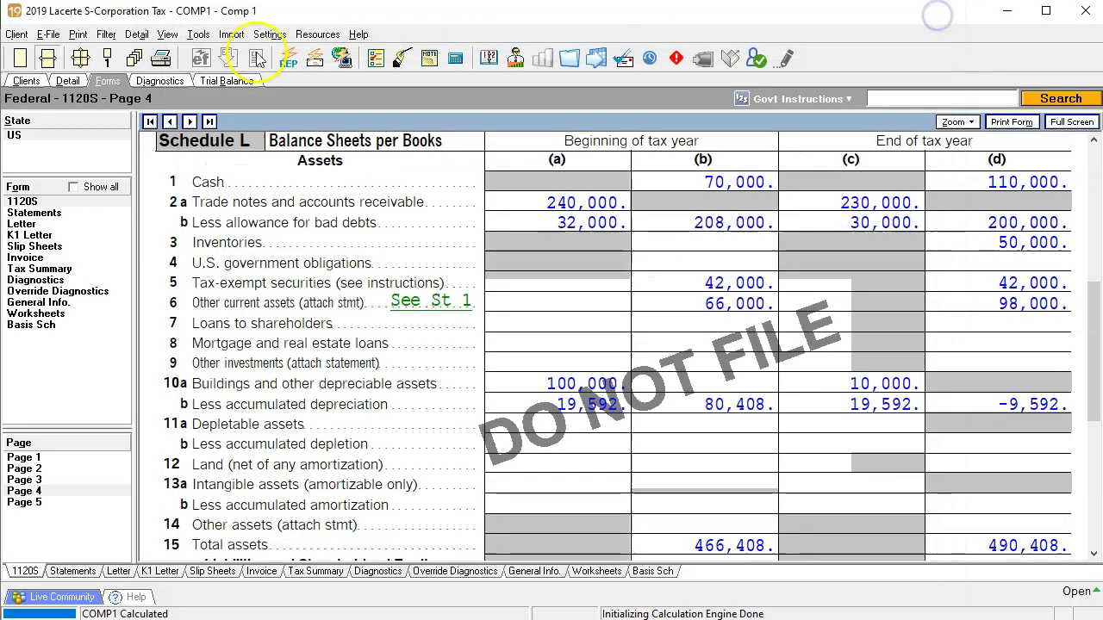
click(58, 80)
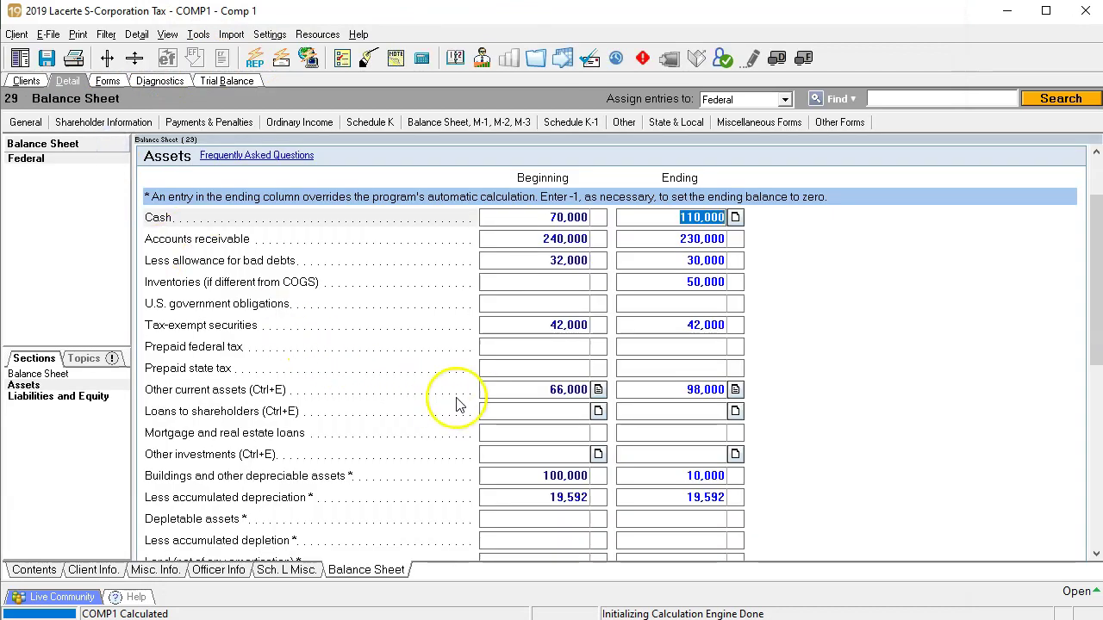
click(598, 389)
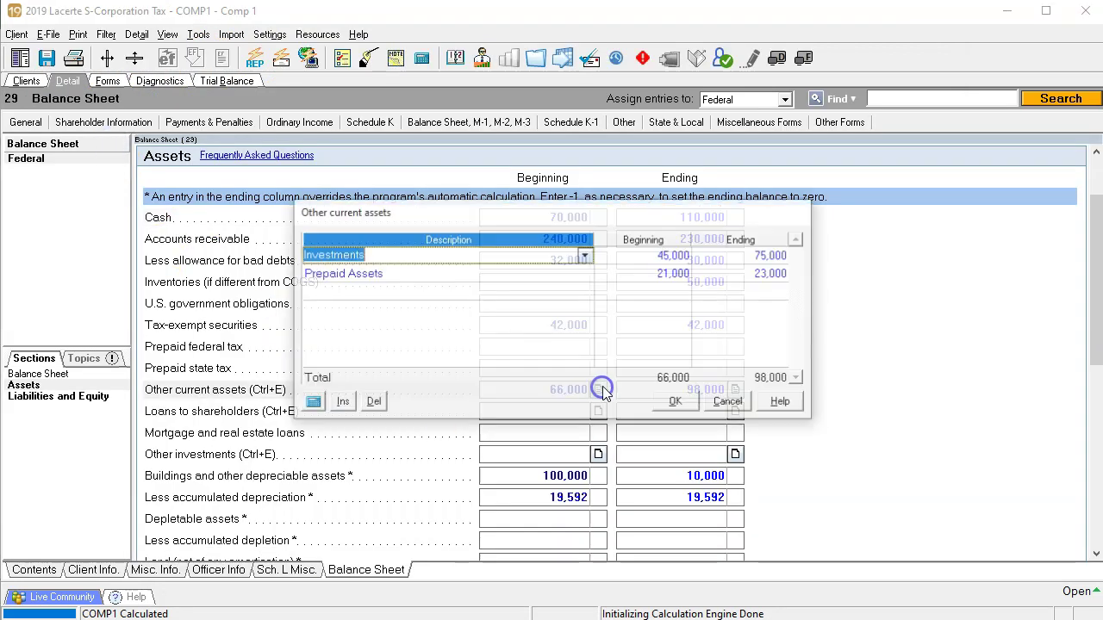
click(642, 255)
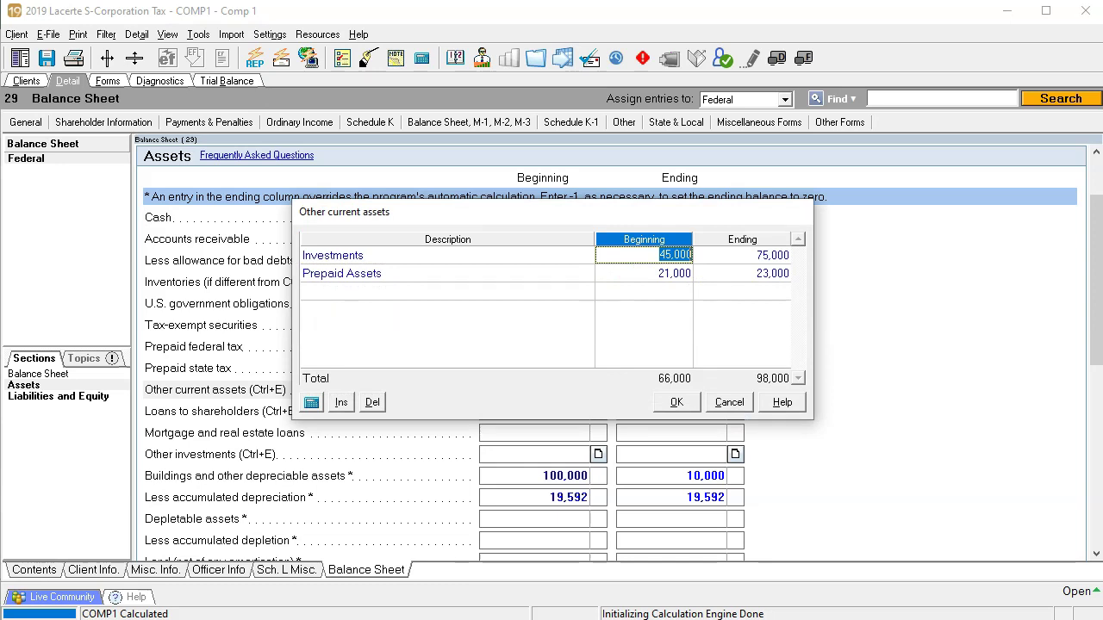
text(75,000)
key(Tab)
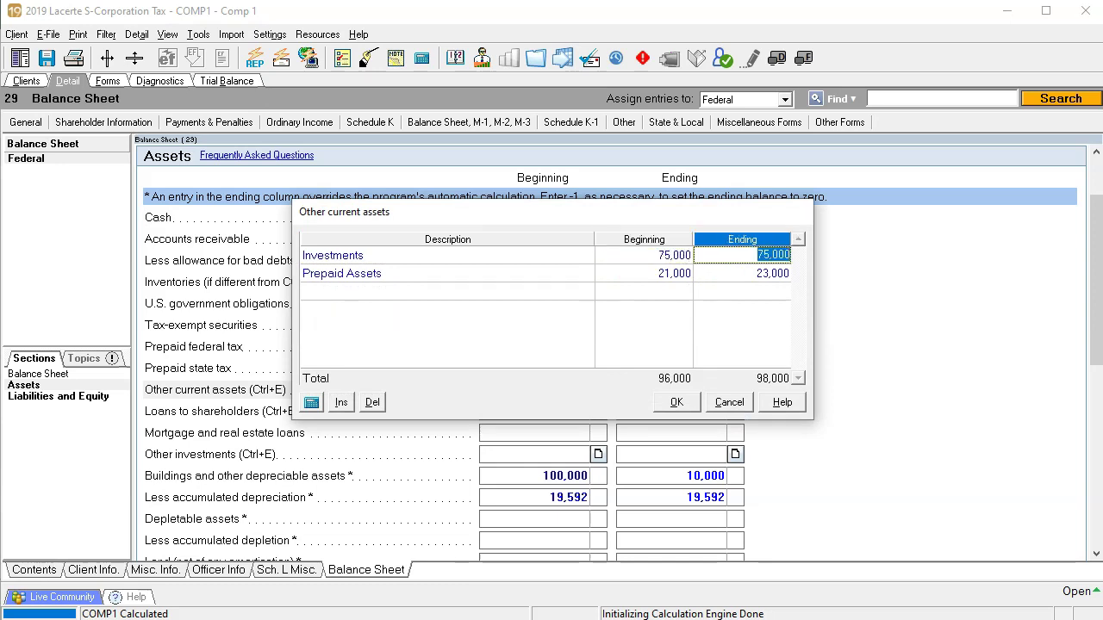
click(677, 402)
click(107, 80)
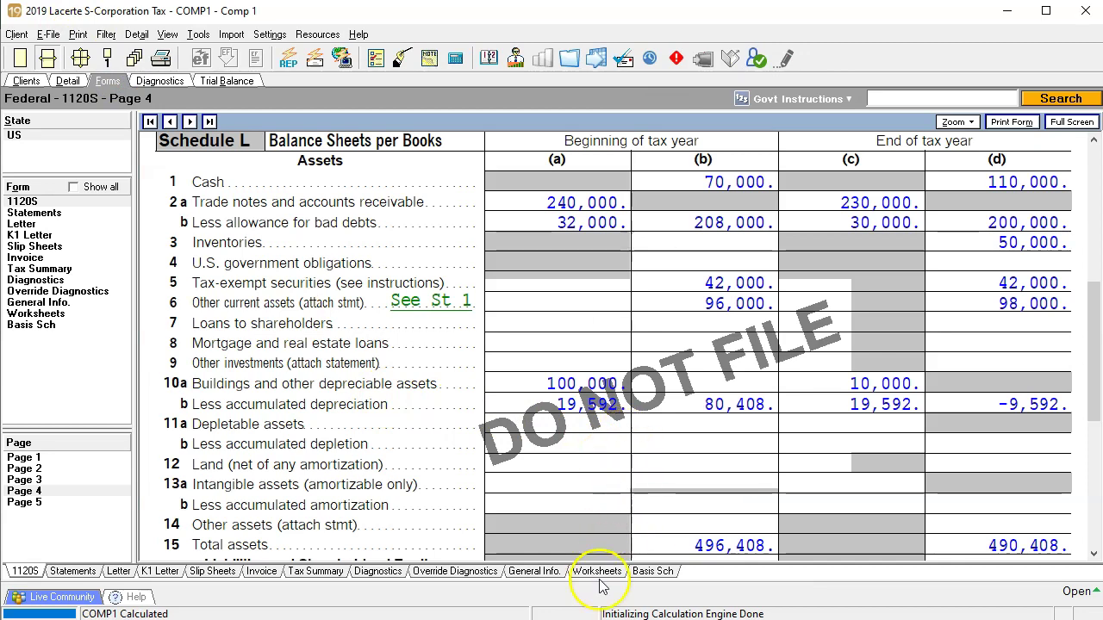
Check the prior-year Inventory in Excel, enter a beginning inventories balance of 45,000 in Lacerte, and display the 1120S form.
key(alt+Tab)
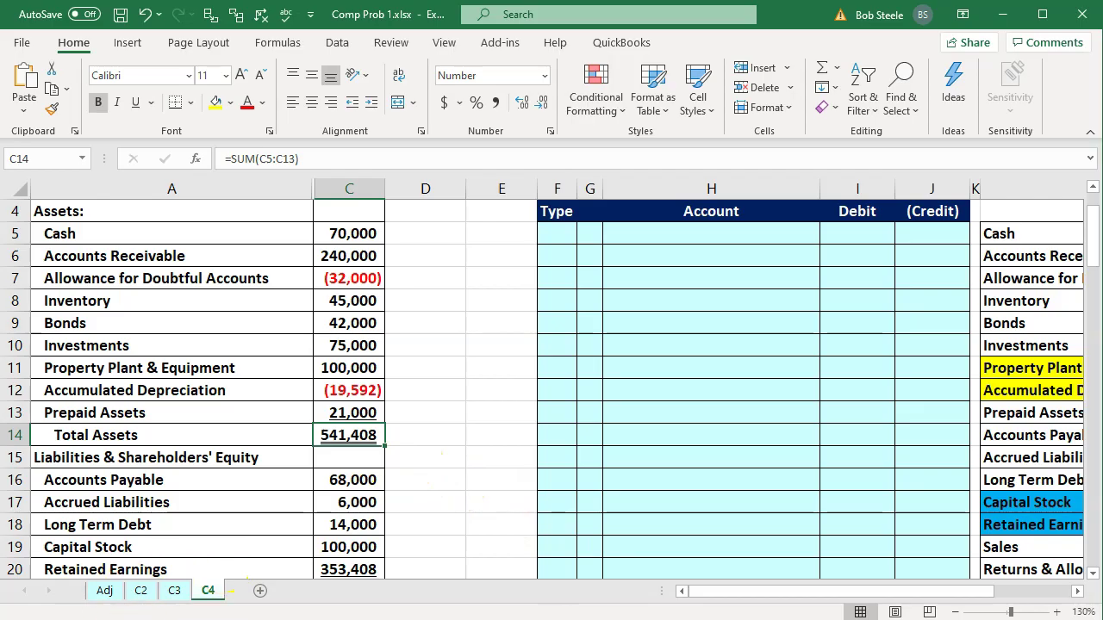
key(alt+Tab)
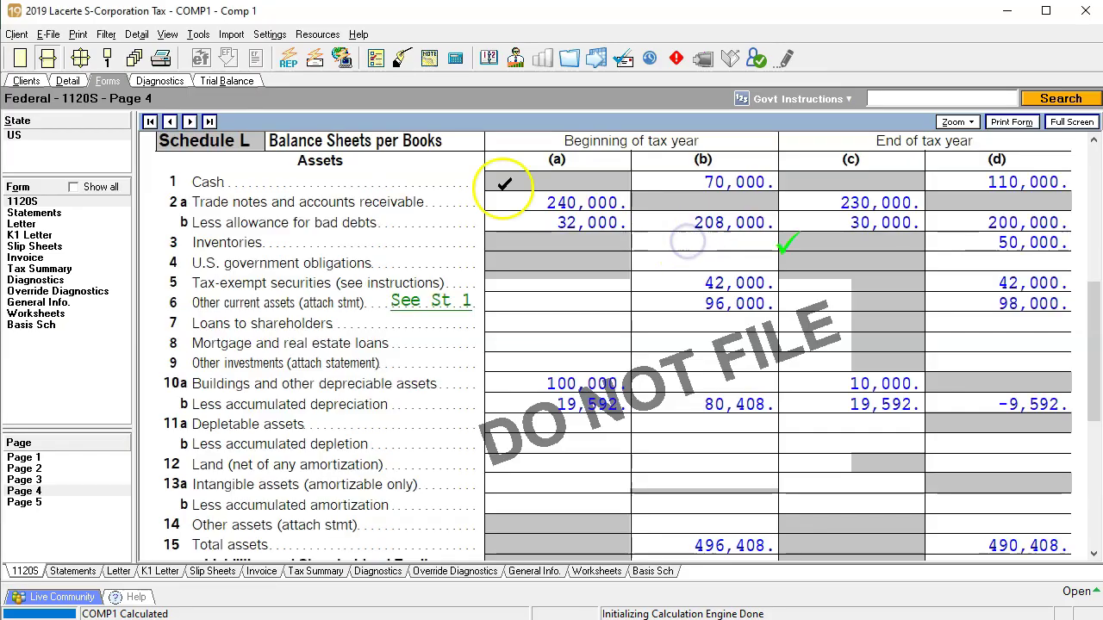
click(68, 80)
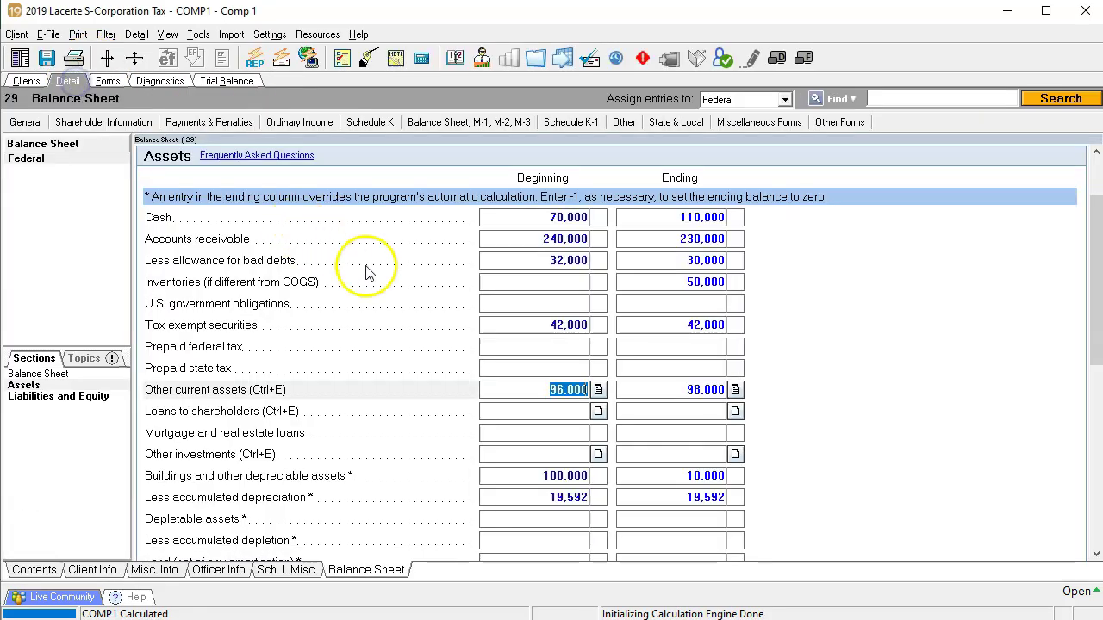
click(542, 281)
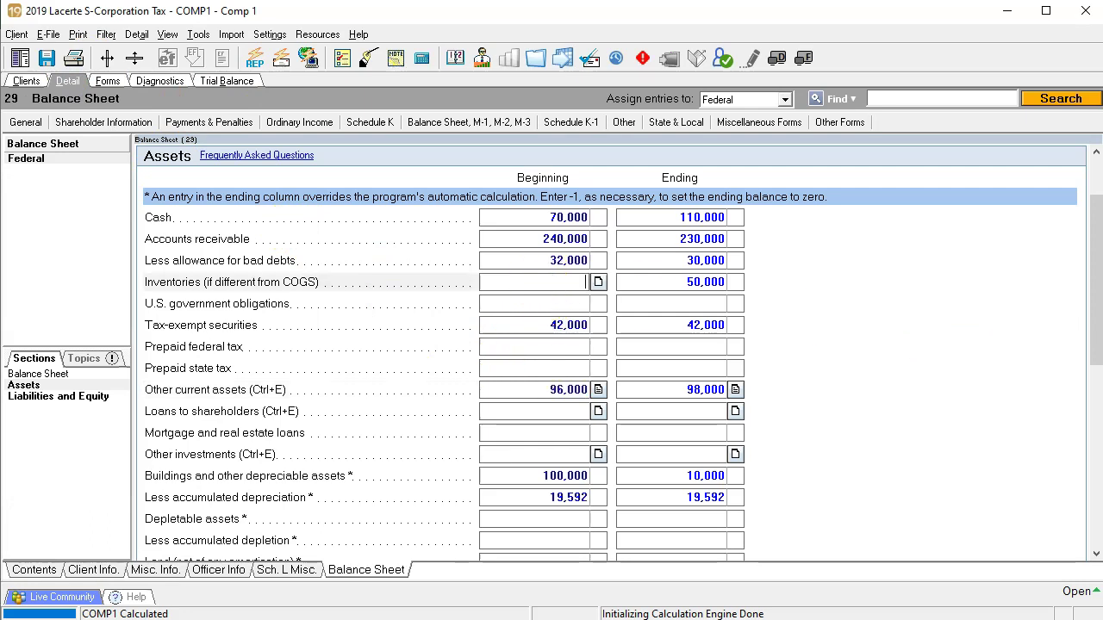
text(45,000)
key(Tab)
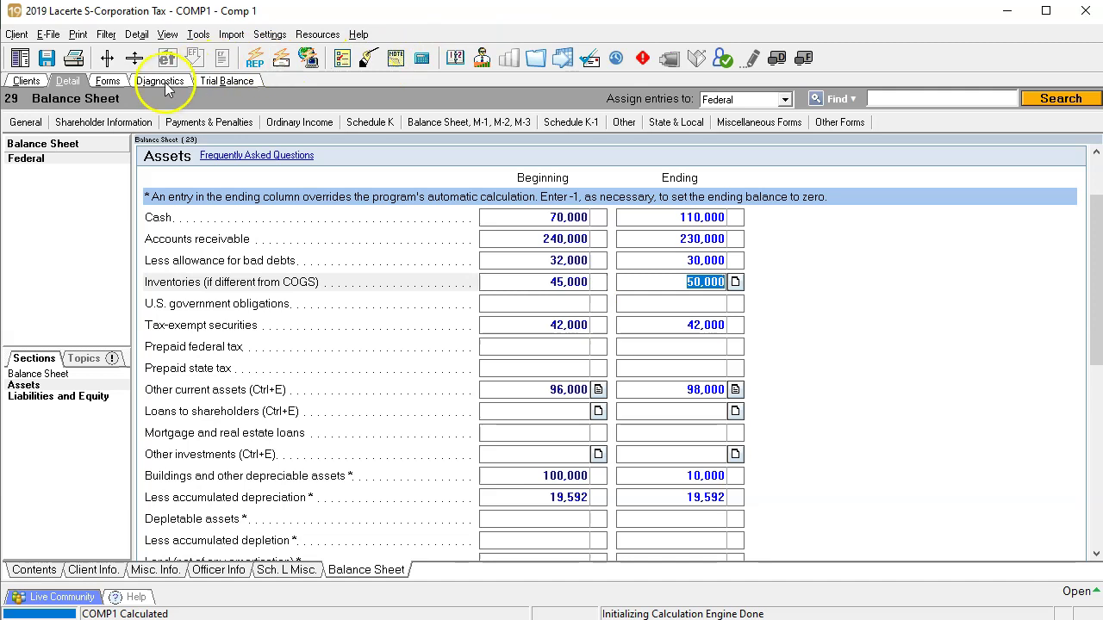
click(109, 81)
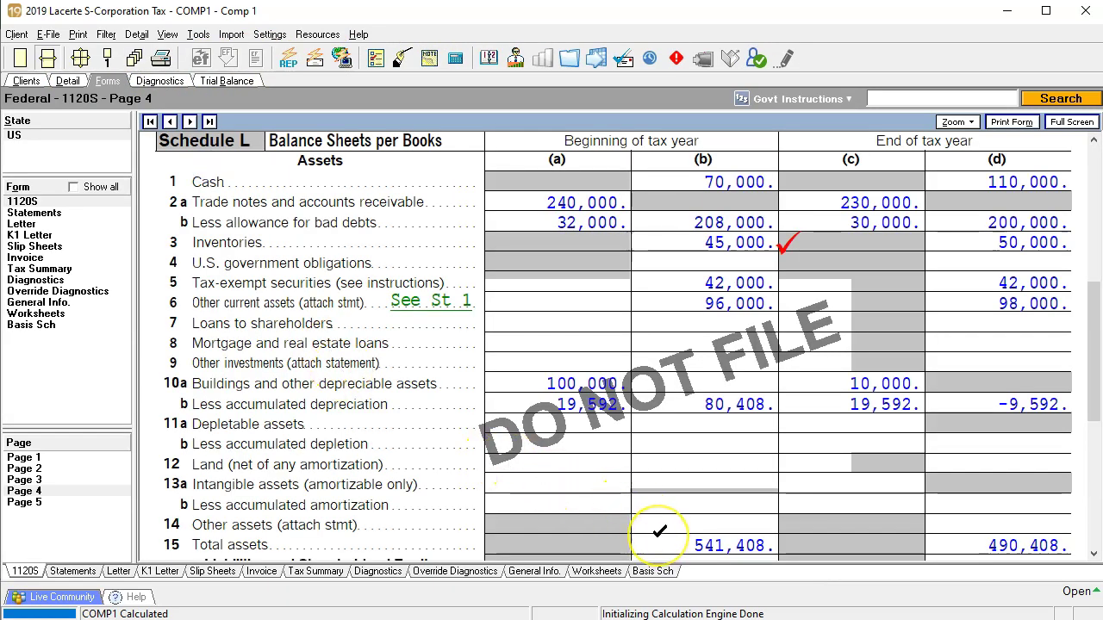
Compare Schedule L's beginning total assets and total liabilities and shareholders' equity with the prior-year totals in Excel.
key(alt+Tab)
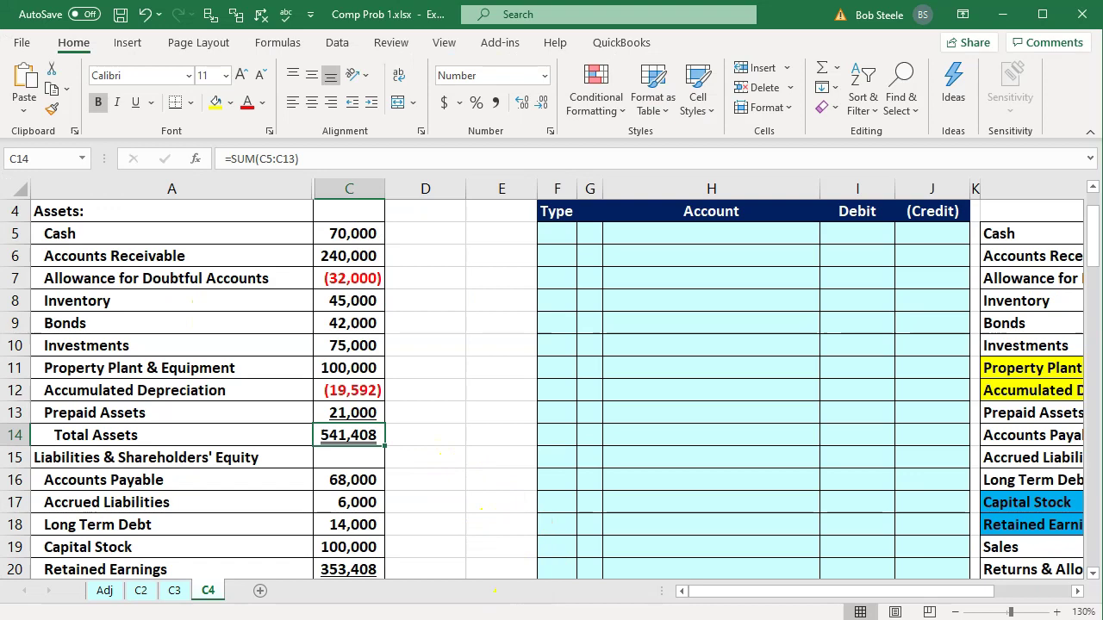
click(546, 619)
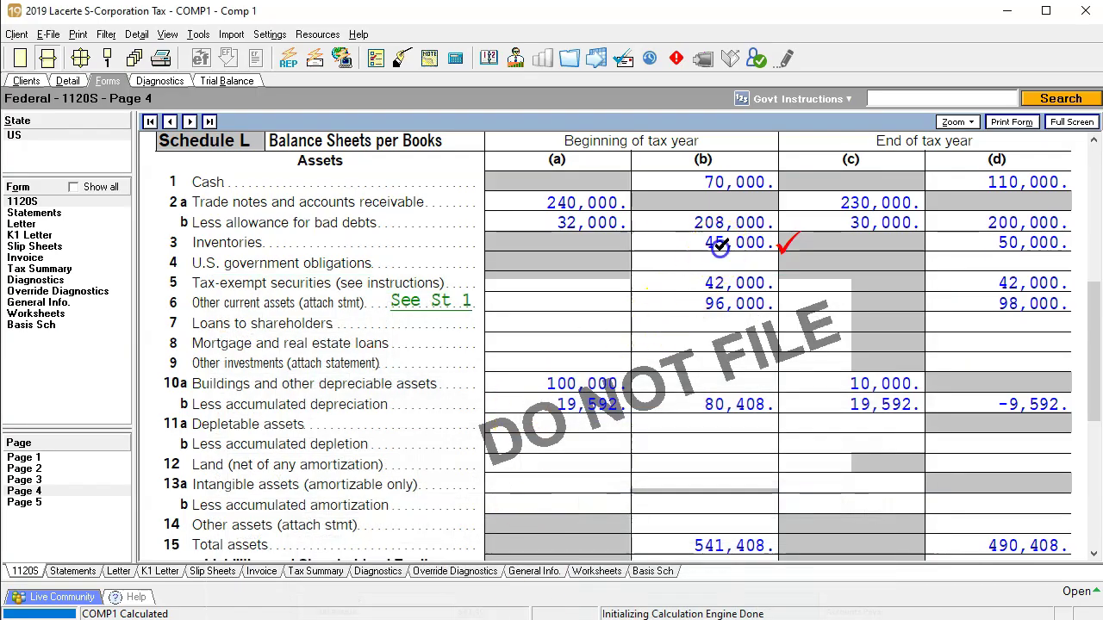
click(717, 343)
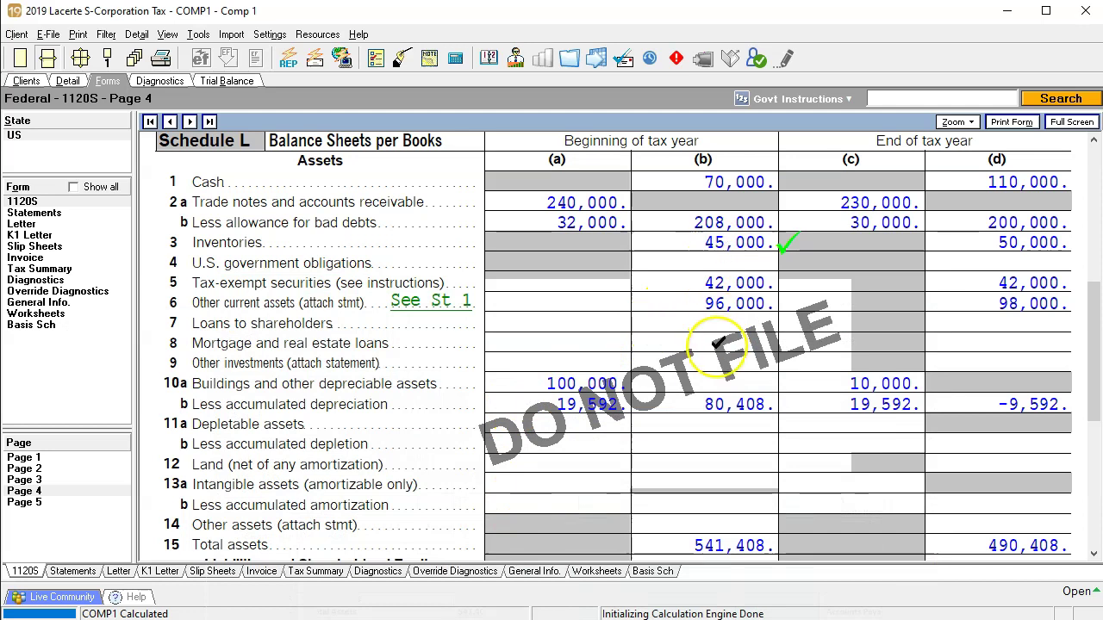
scroll(717, 343, down, 3)
scroll(717, 355, down, 6)
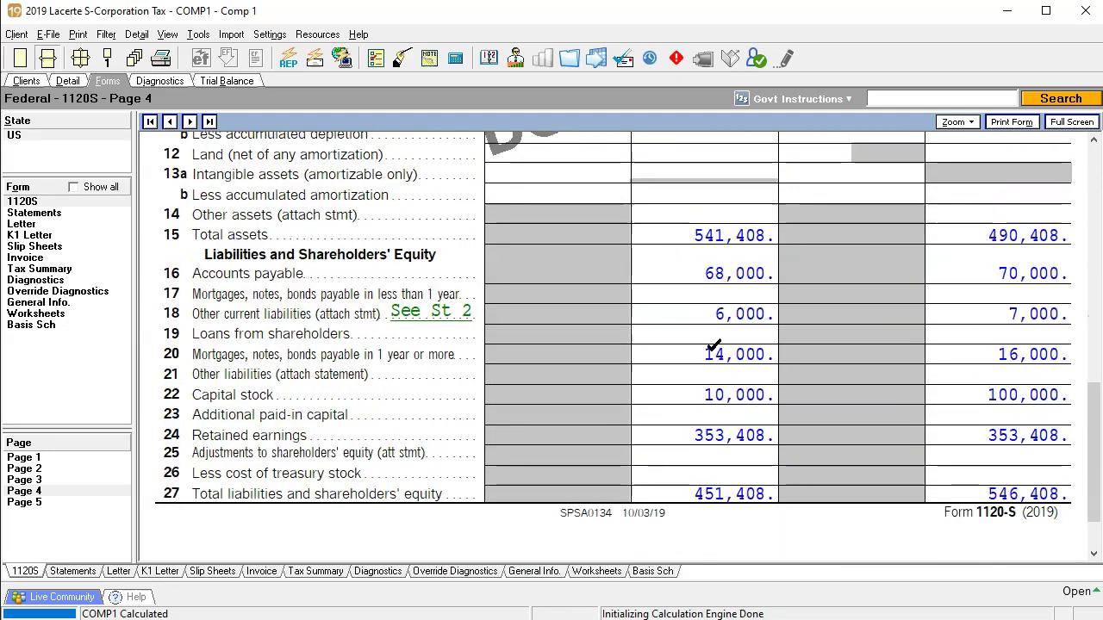
click(694, 492)
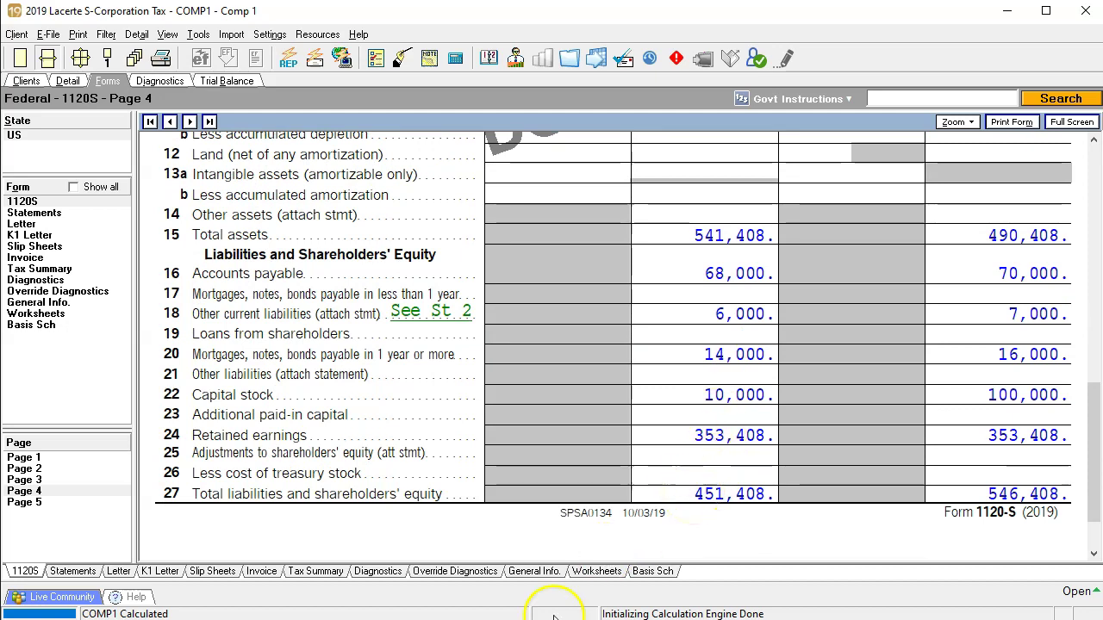
key(alt+Tab)
click(514, 426)
scroll(511, 492, down, 2)
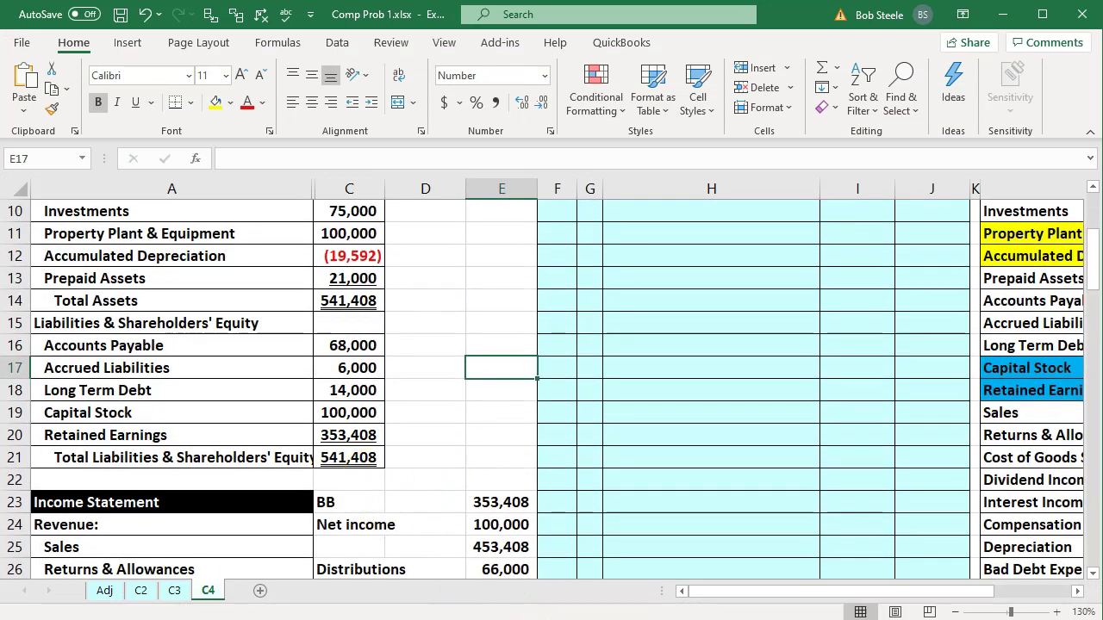
key(alt+Tab)
scroll(628, 480, up, 5)
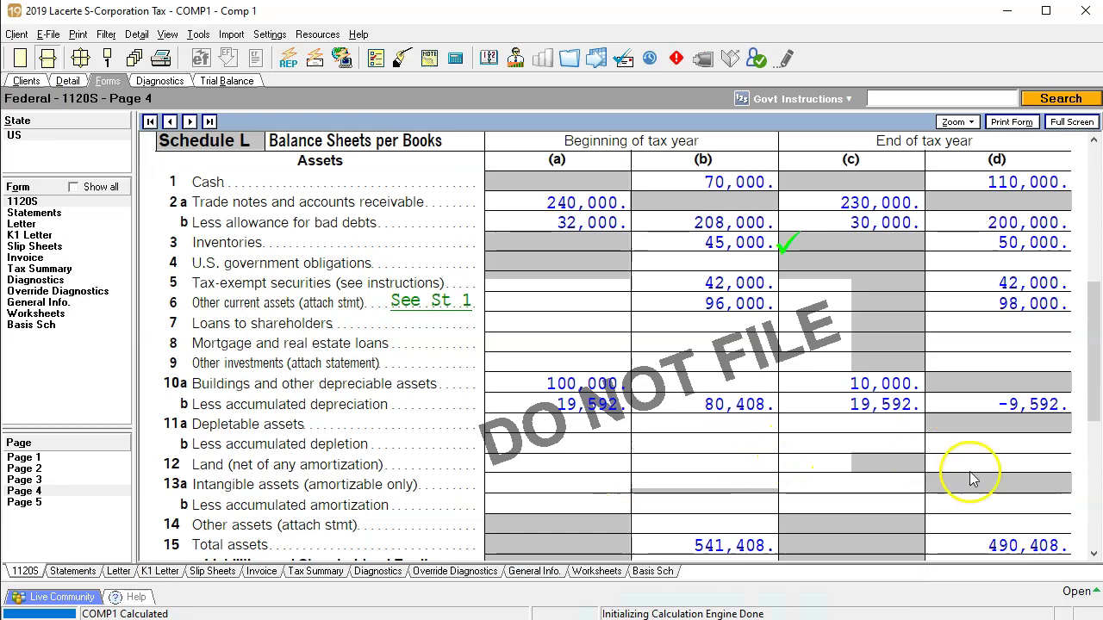
Tick ending total assets on Schedule L and sum the asset accounts, Cash through Prepaid Assets, in Excel's Tax Trial Balance column for comparison.
click(999, 545)
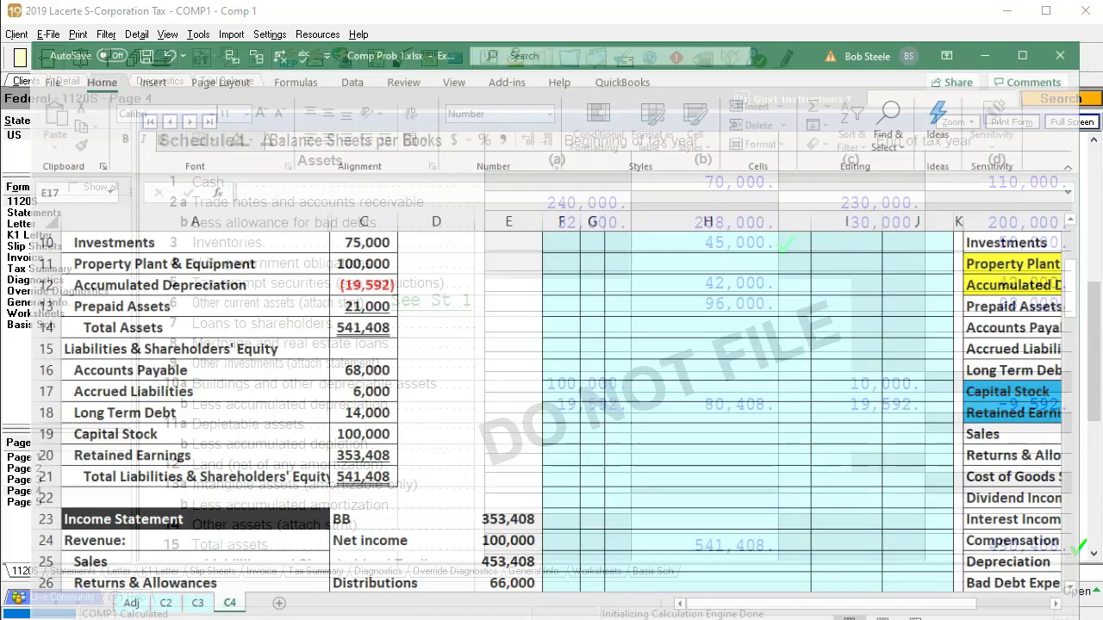
click(615, 341)
key(Right)
key(Right)
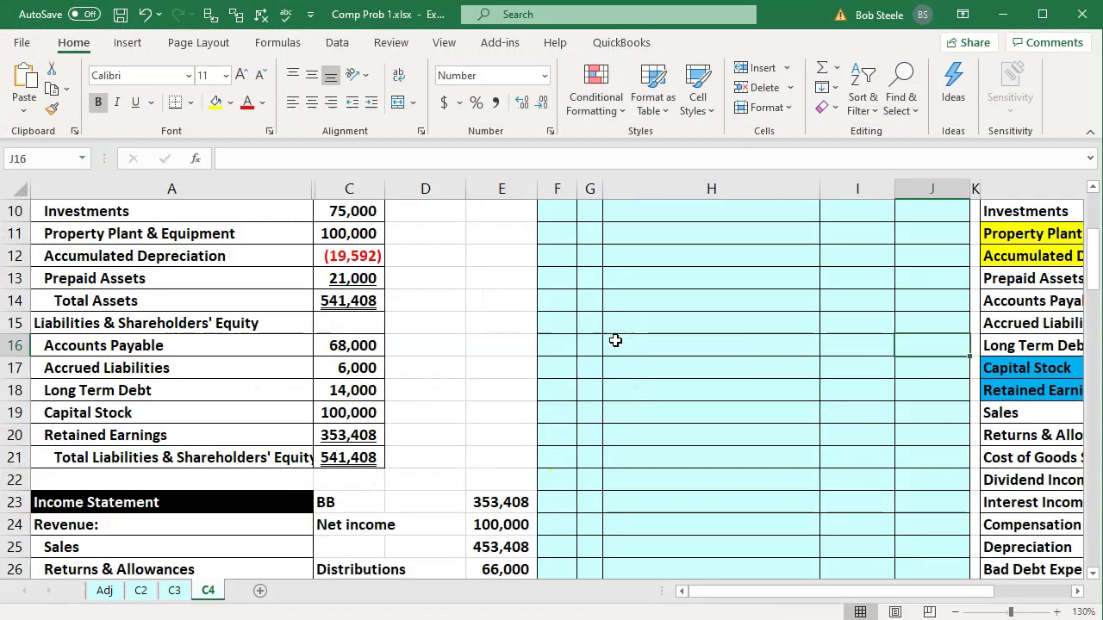
key(Right)
key(Right)
key(Right)
key(Right)
key(Right)
scroll(616, 341, up, 3)
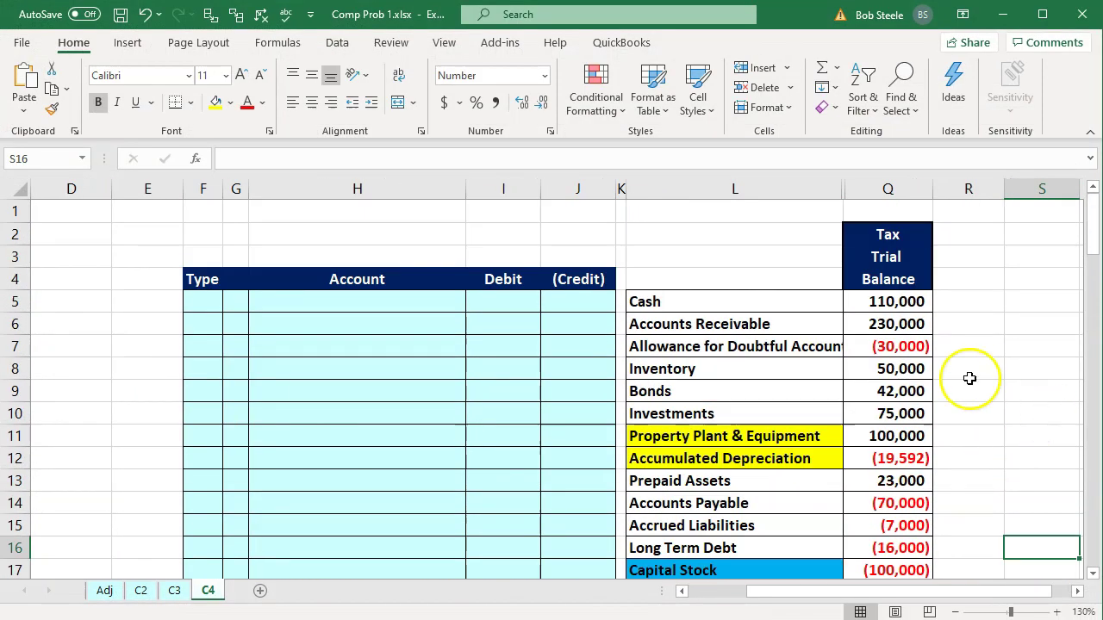
drag(887, 301, 900, 480)
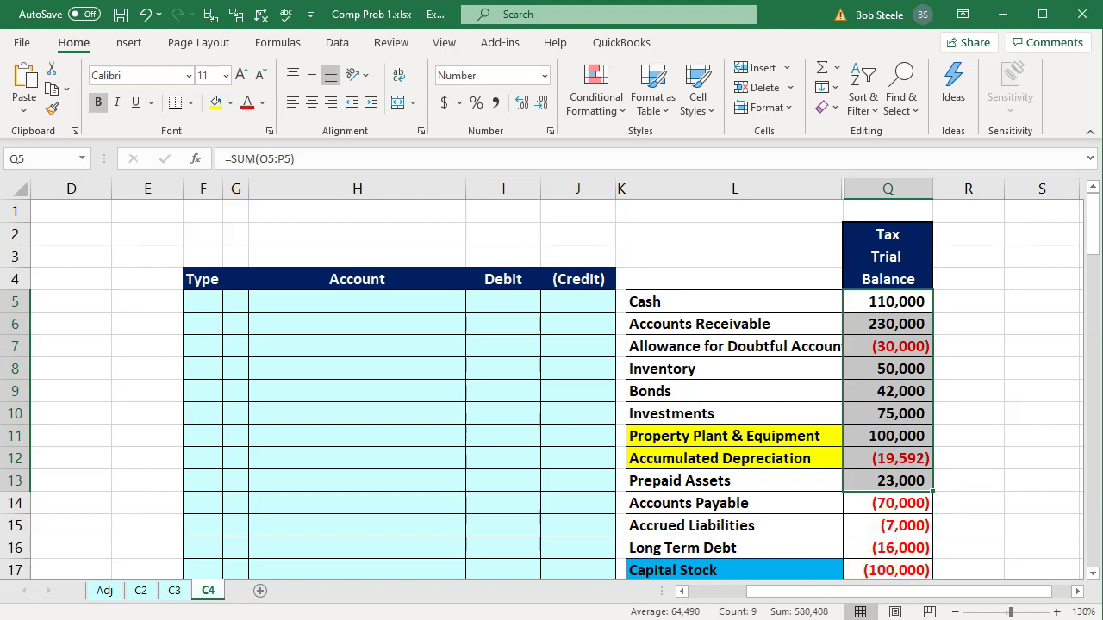
key(alt+Tab)
Set the ending balance of Buildings and other depreciable assets to 100,000 in Lacerte and display the 1120S form.
click(832, 382)
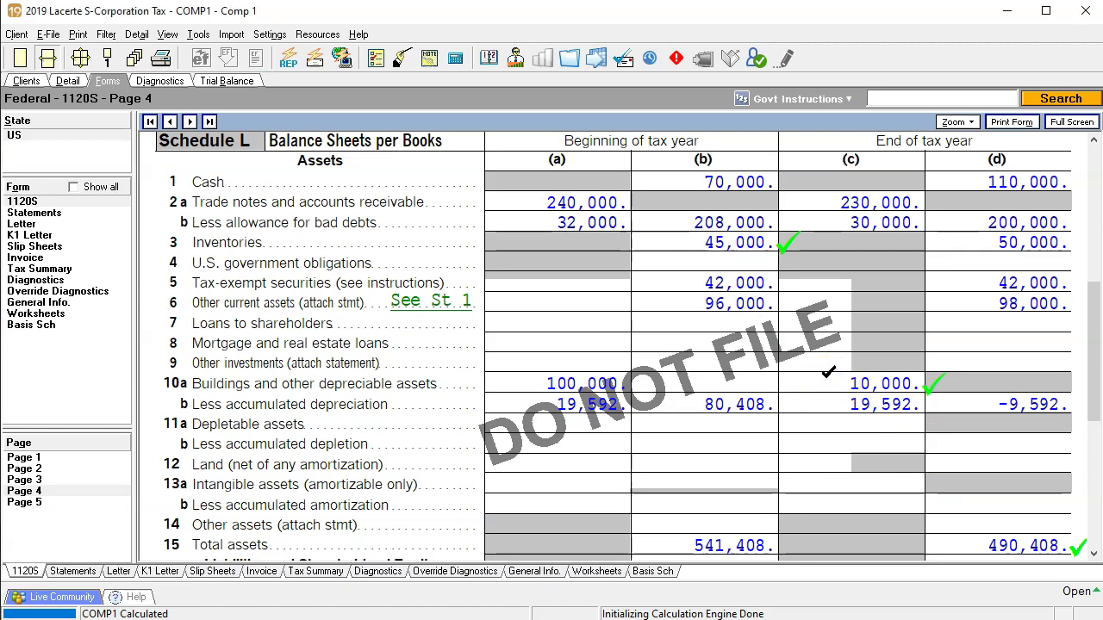
click(73, 80)
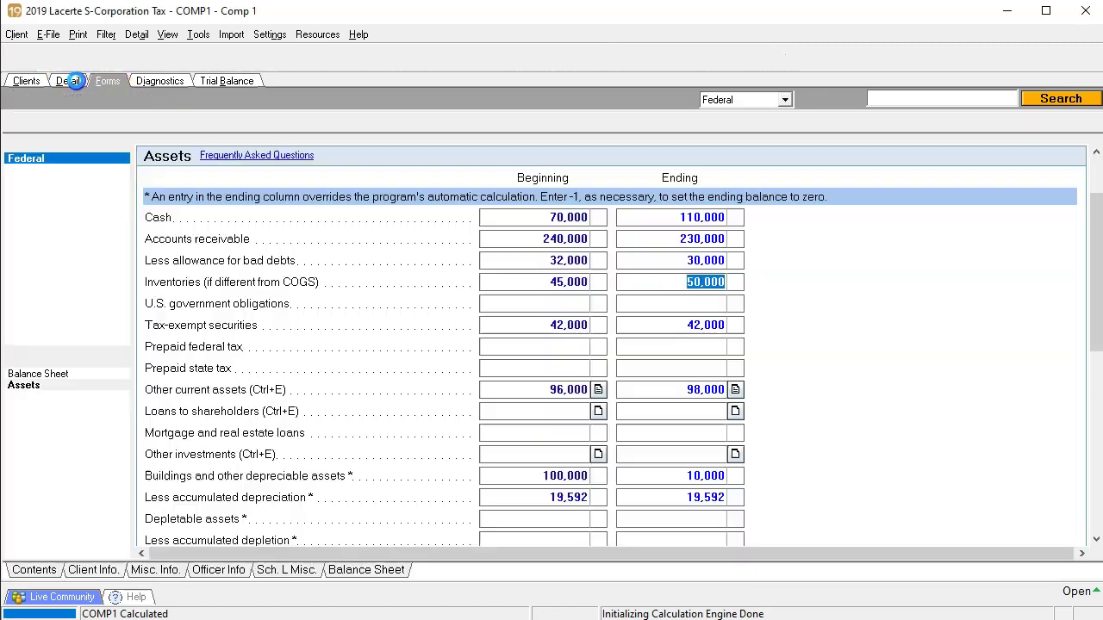
click(683, 476)
text(100,)
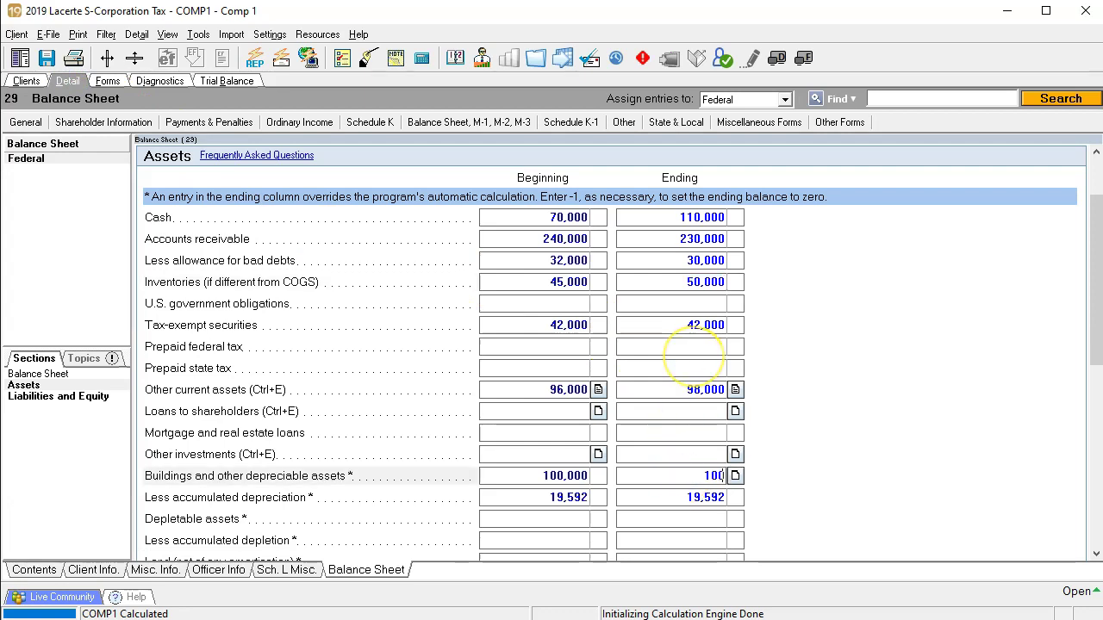
text(000)
key(Tab)
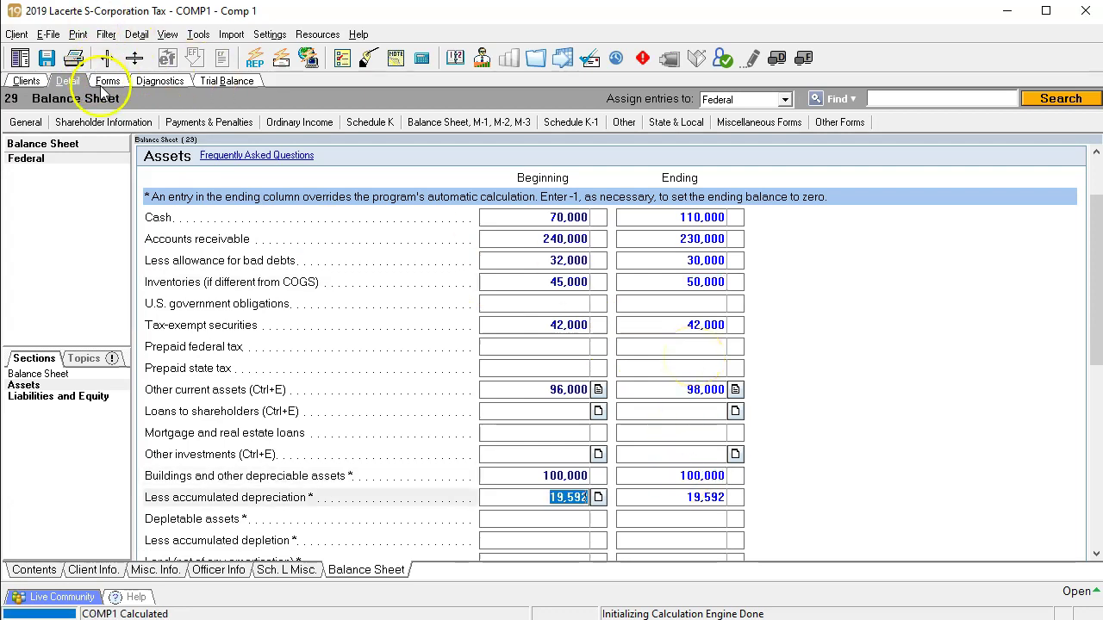
click(107, 82)
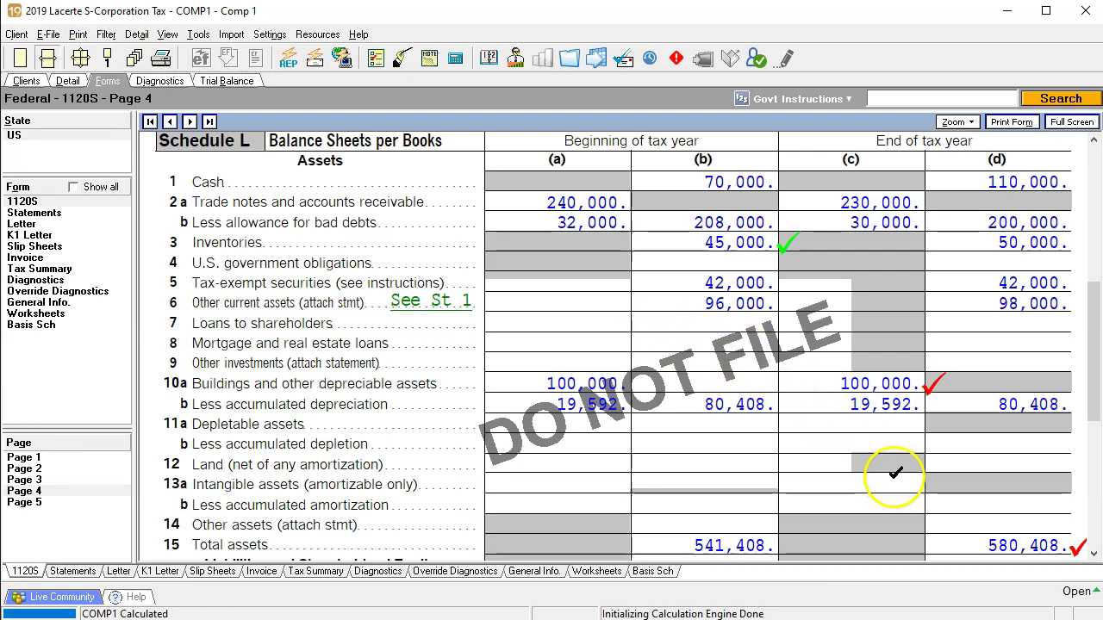
Compare Schedule L's ending total assets with the Excel asset sum and with total liabilities and shareholders' equity, and clear its tick mark.
key(alt+Tab)
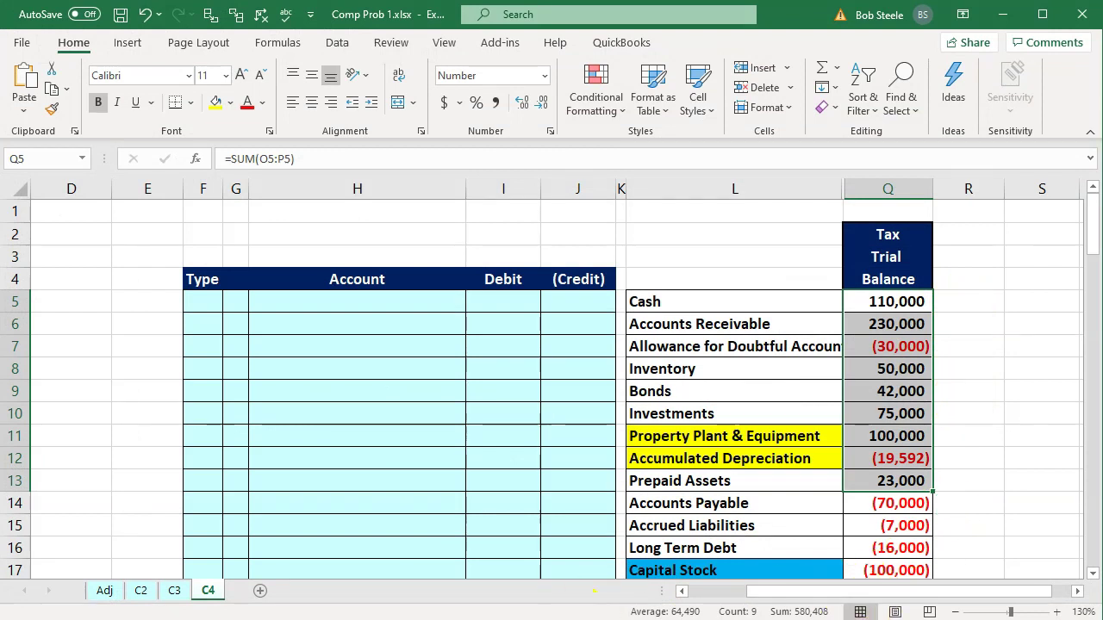
key(alt+Tab)
scroll(789, 461, down, 5)
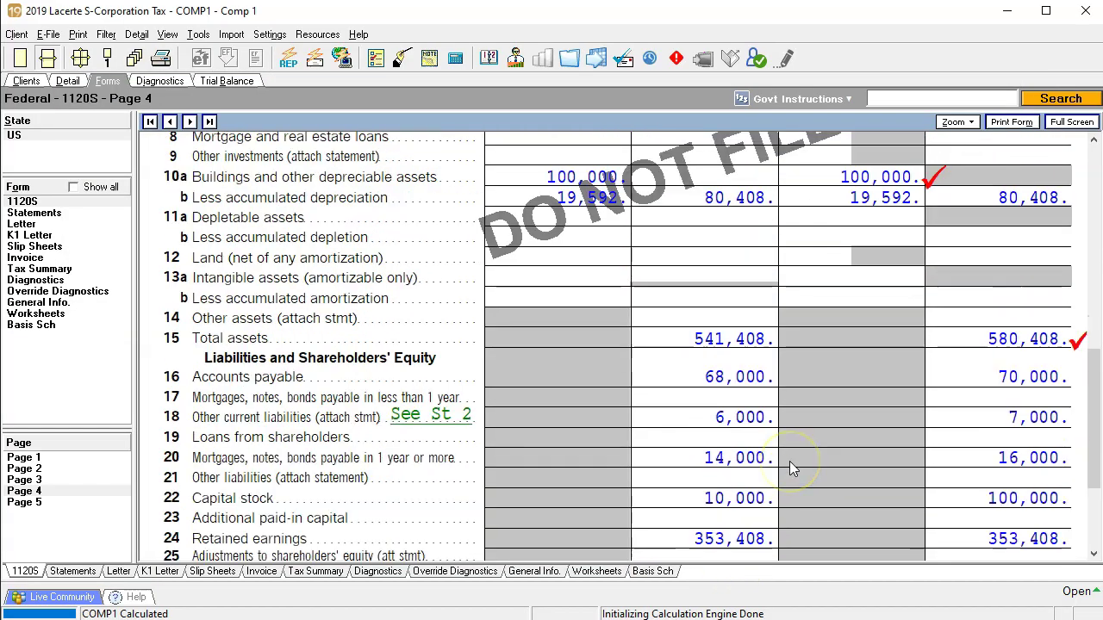
scroll(790, 465, down, 3)
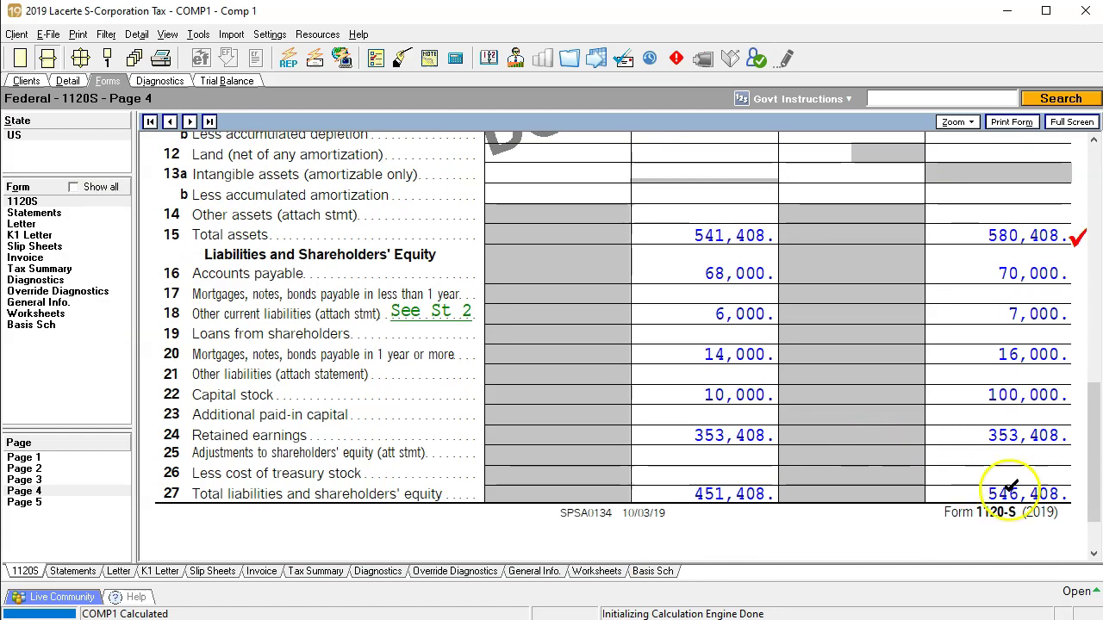
click(1036, 229)
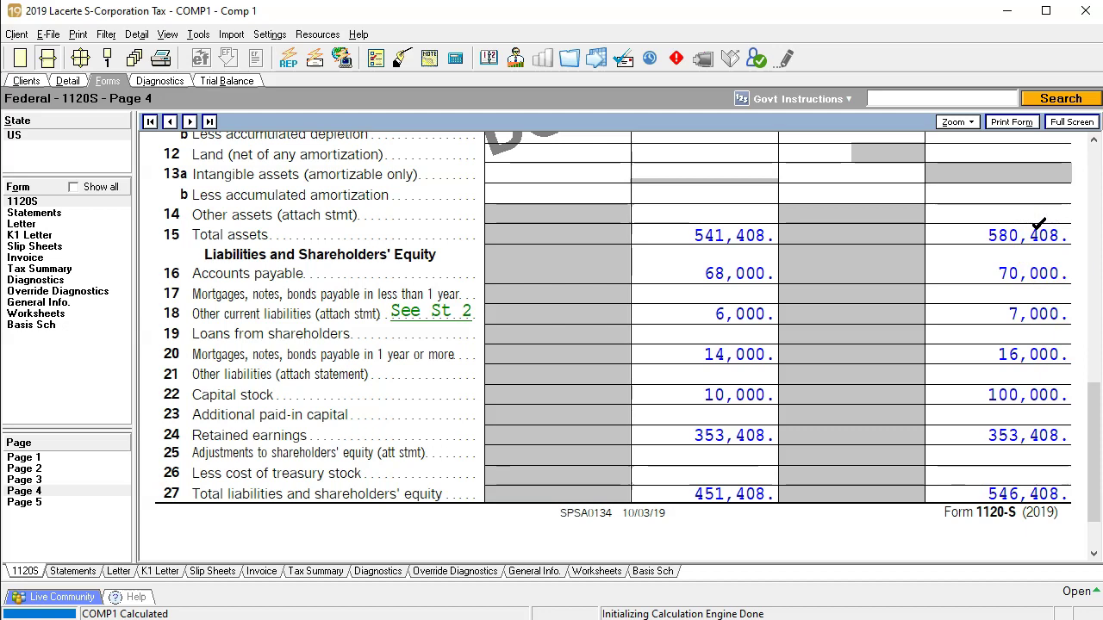
Open the ending Total retained earnings entry in Lacerte and sum Excel's Tax Trial Balance from Retained Earnings through the row below Misc.
click(67, 81)
scroll(626, 459, down, 5)
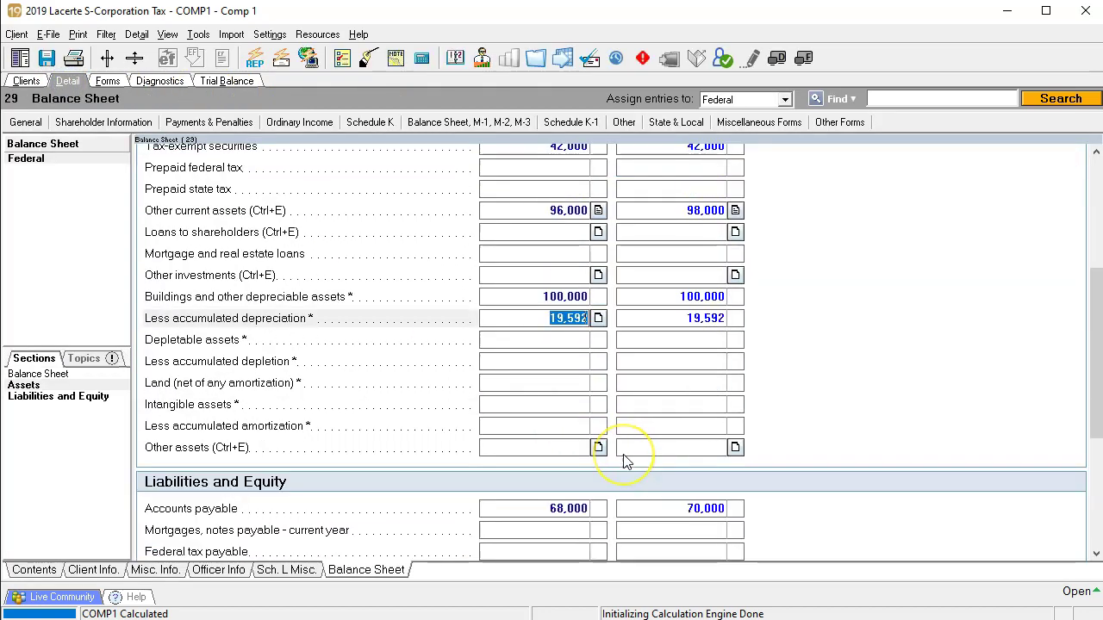
scroll(638, 461, down, 2)
click(652, 460)
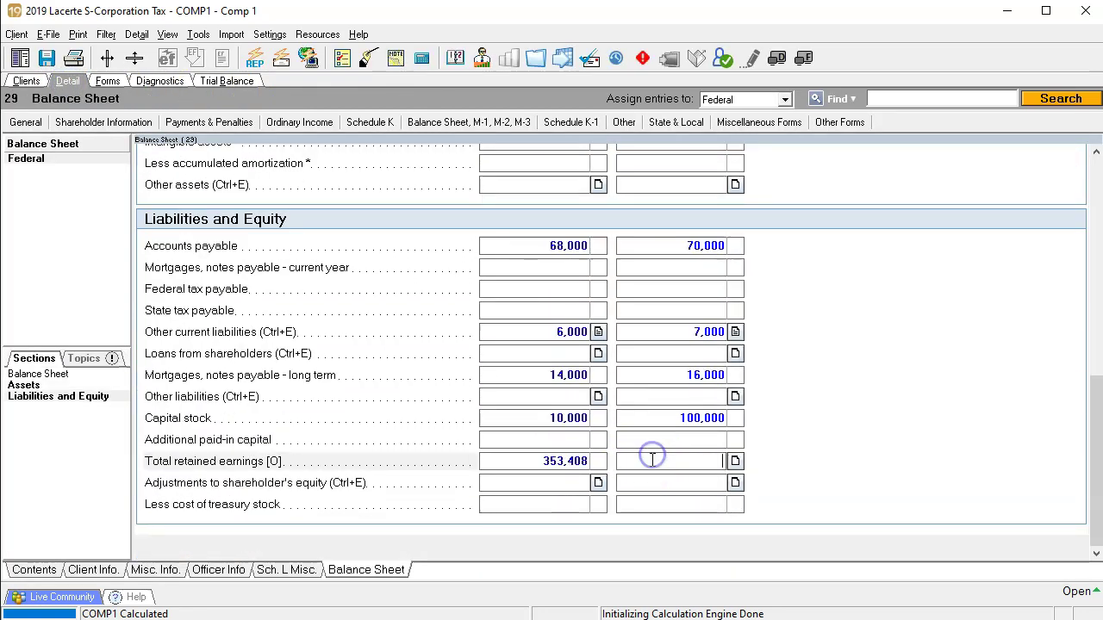
click(541, 596)
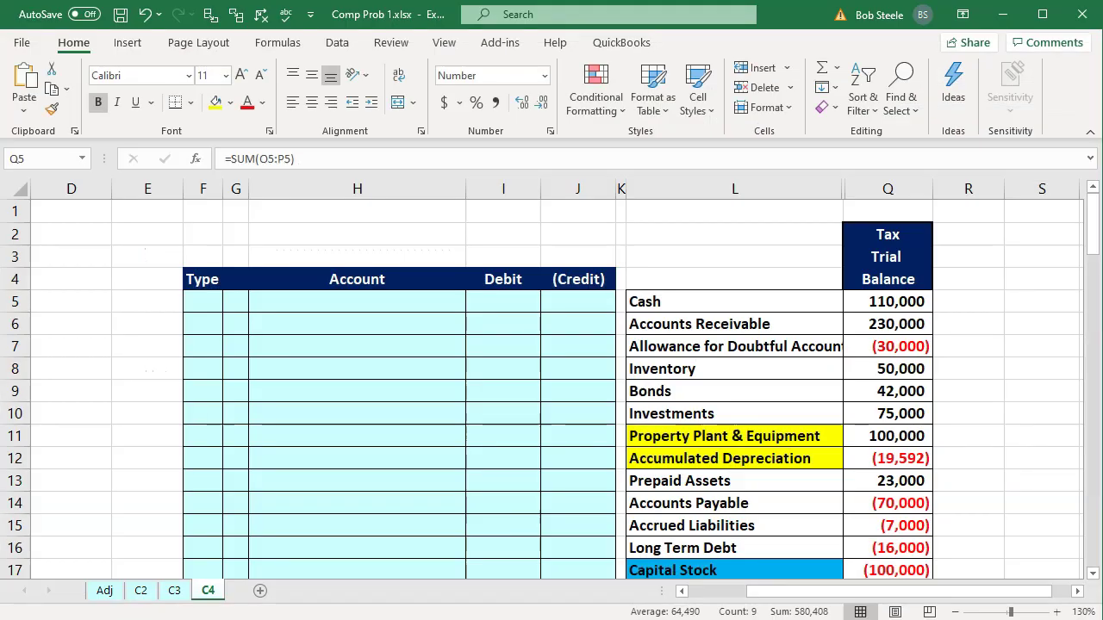
click(735, 485)
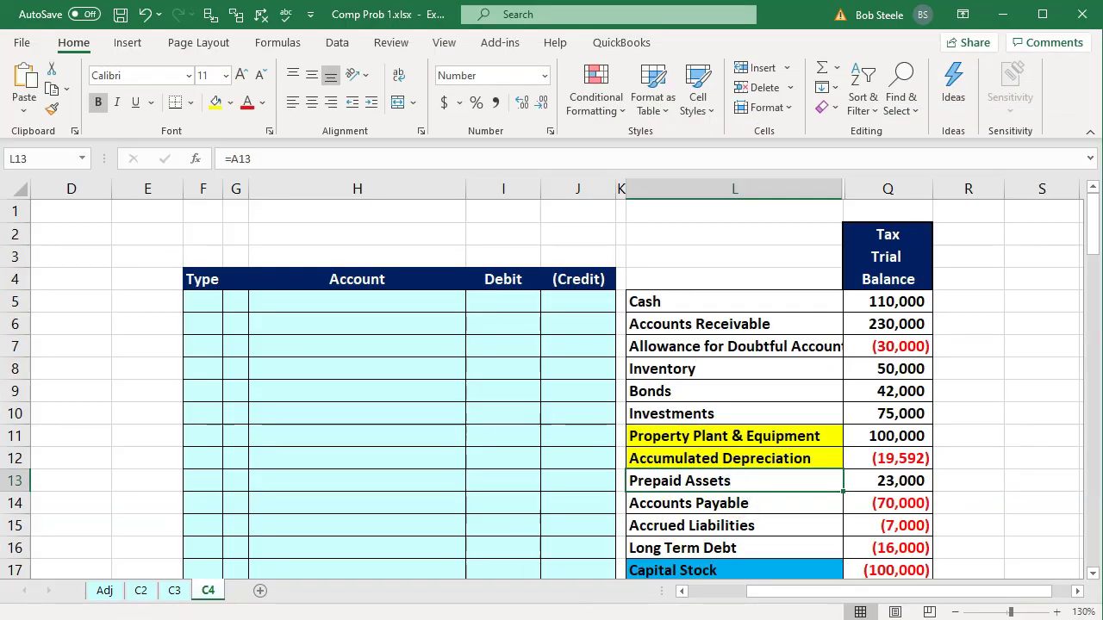
scroll(1005, 436, down, 4)
drag(902, 330, 926, 571)
scroll(876, 357, down, 3)
drag(876, 357, 876, 356)
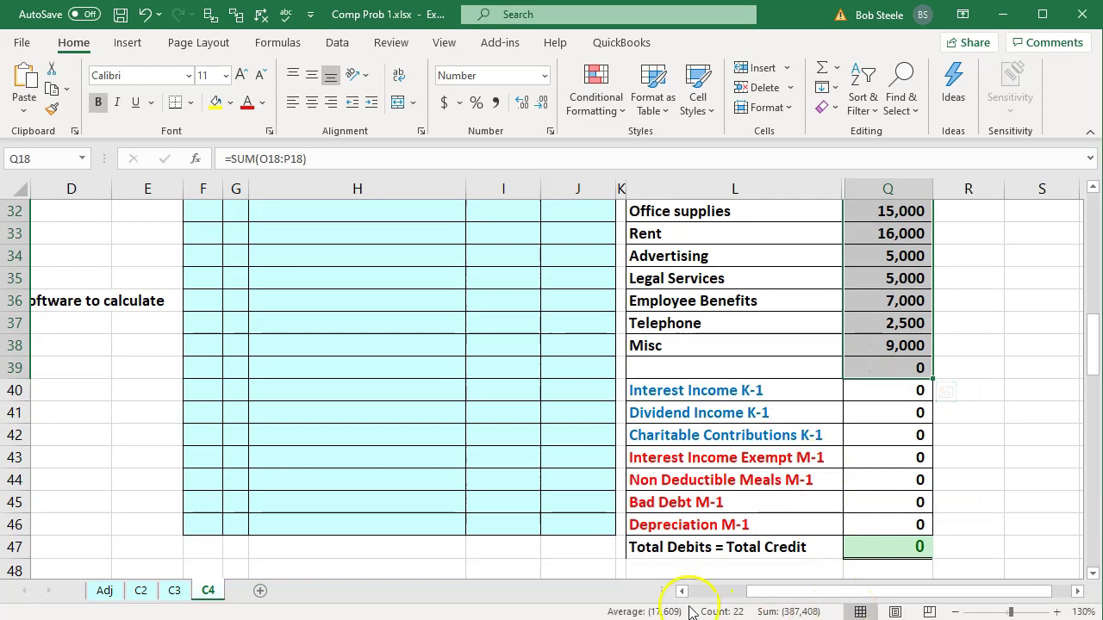
Unhide the current-year column B between columns A and C on the C4 worksheet.
drag(867, 593, 682, 589)
scroll(468, 436, up, 10)
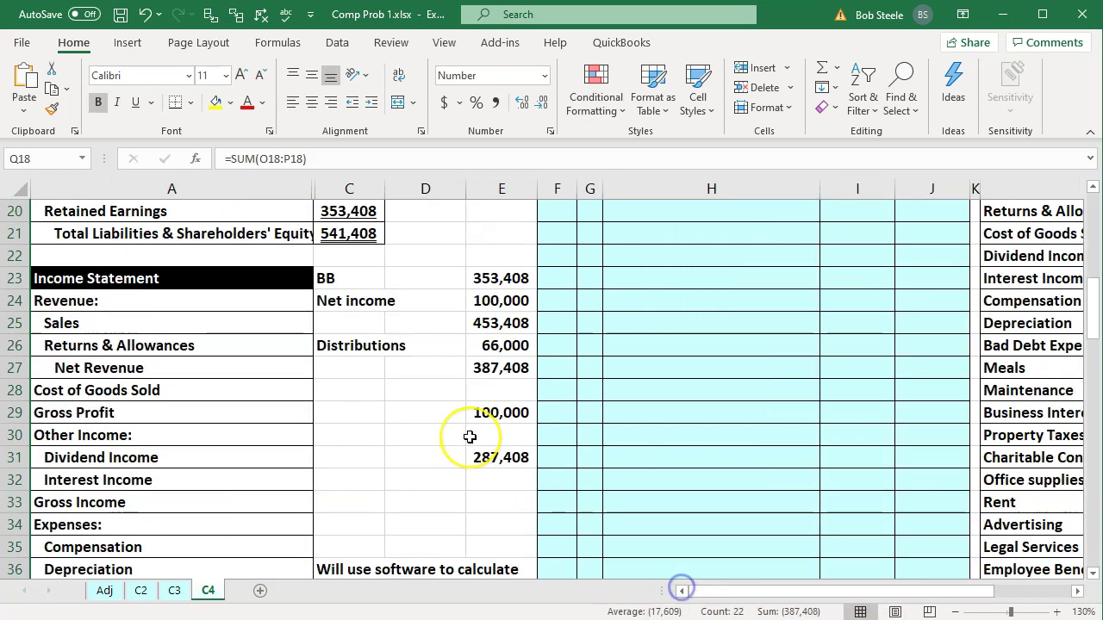
scroll(470, 437, up, 1)
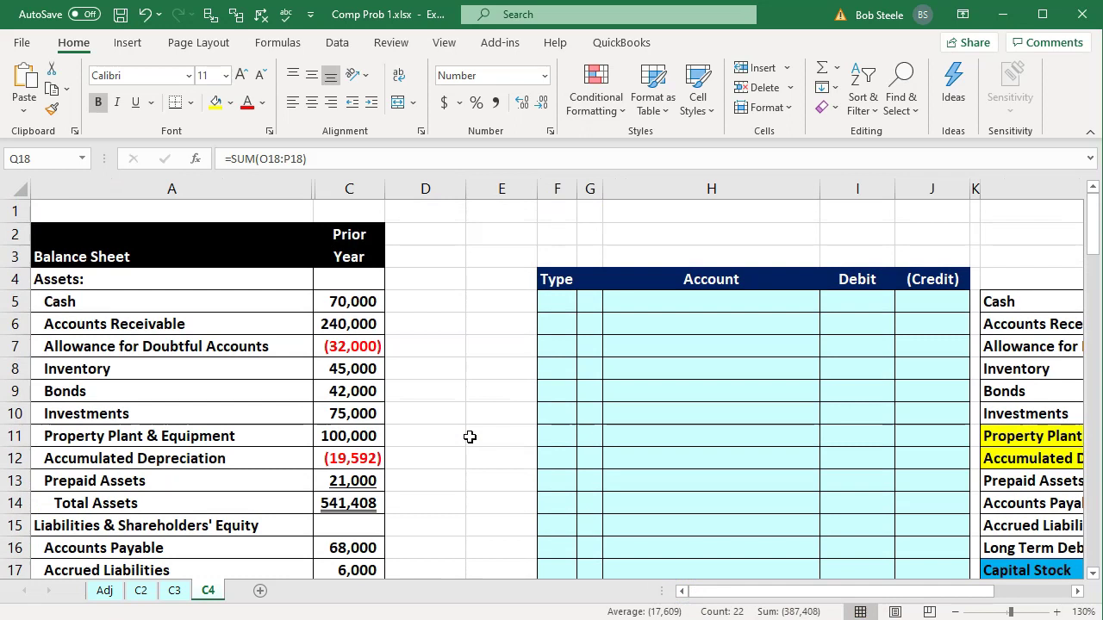
scroll(469, 437, down, 3)
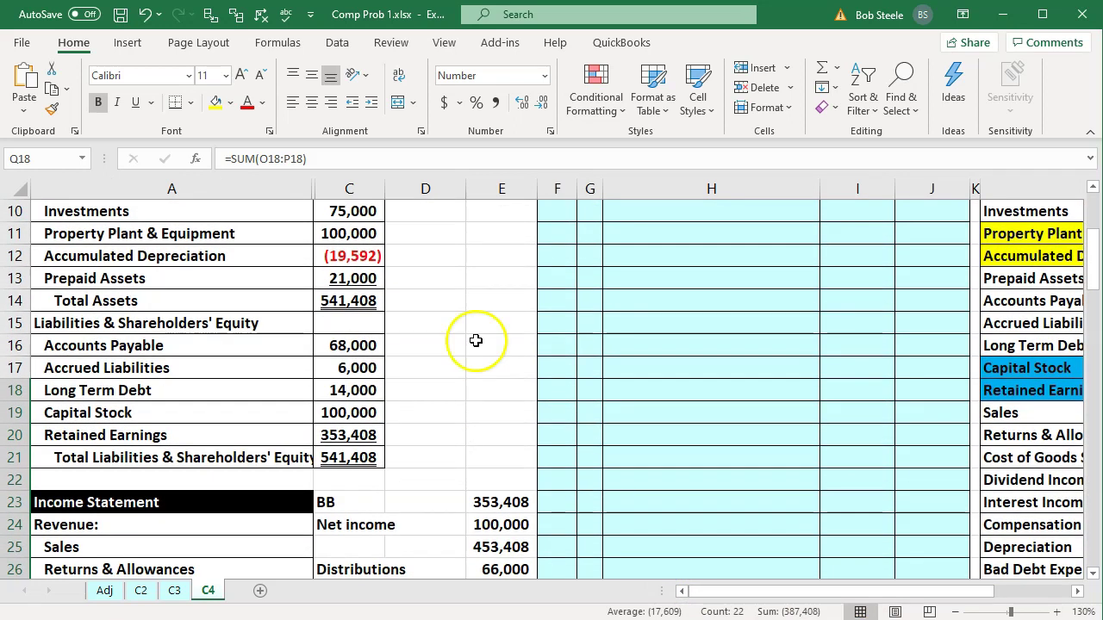
drag(341, 187, 306, 188)
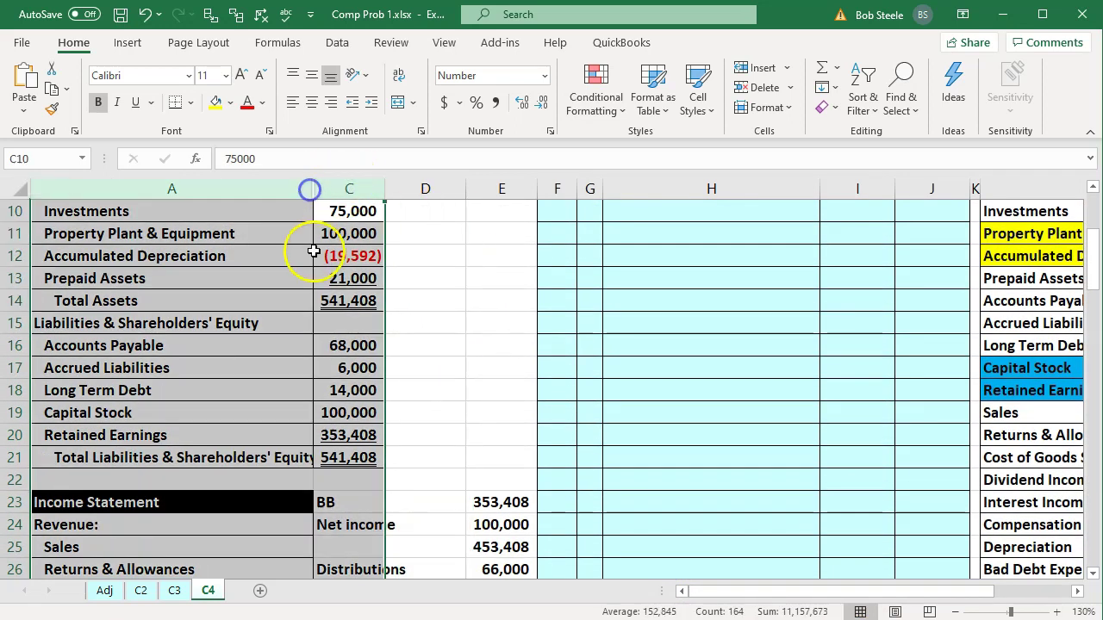
right_click(314, 254)
click(371, 540)
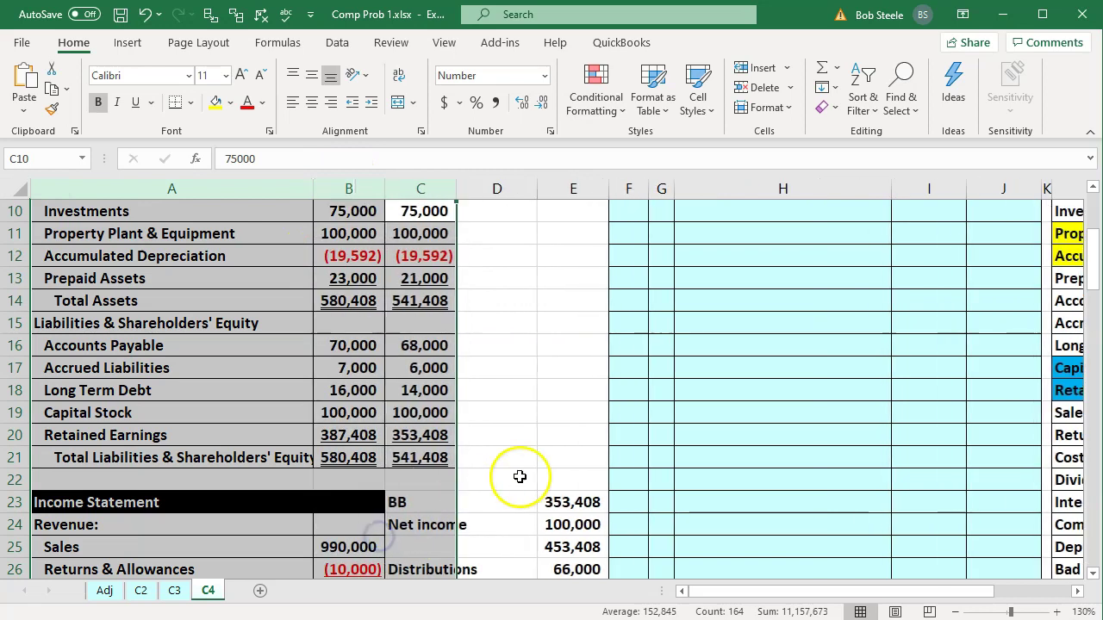
Examine the prior-year and current-year Retained Earnings formulas and the balance sheet totals in Excel.
click(431, 437)
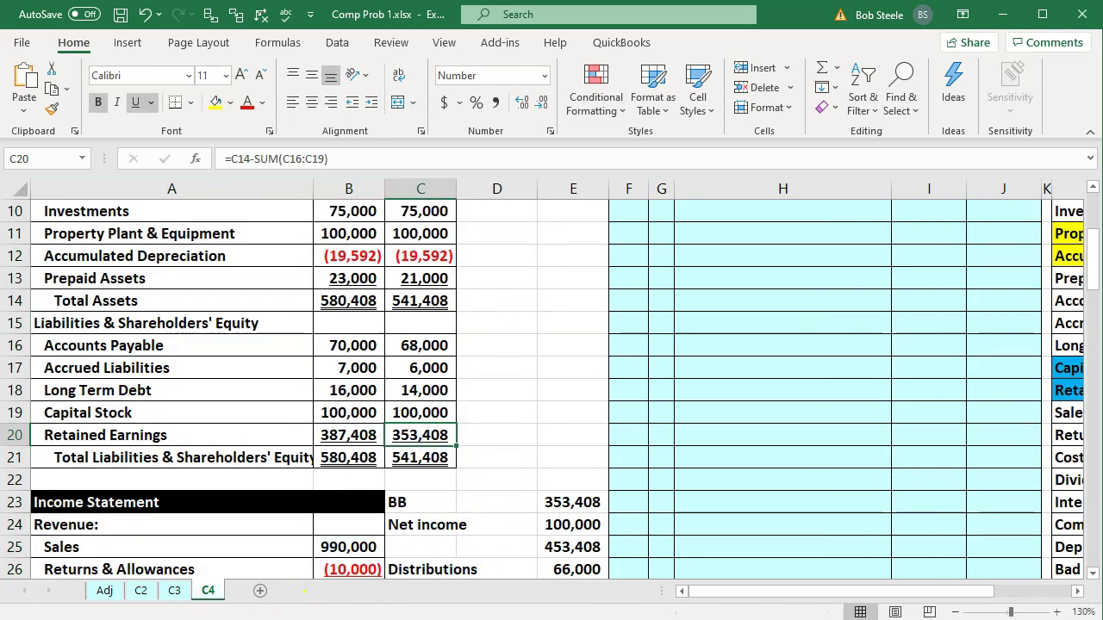
scroll(311, 517, down, 2)
click(320, 297)
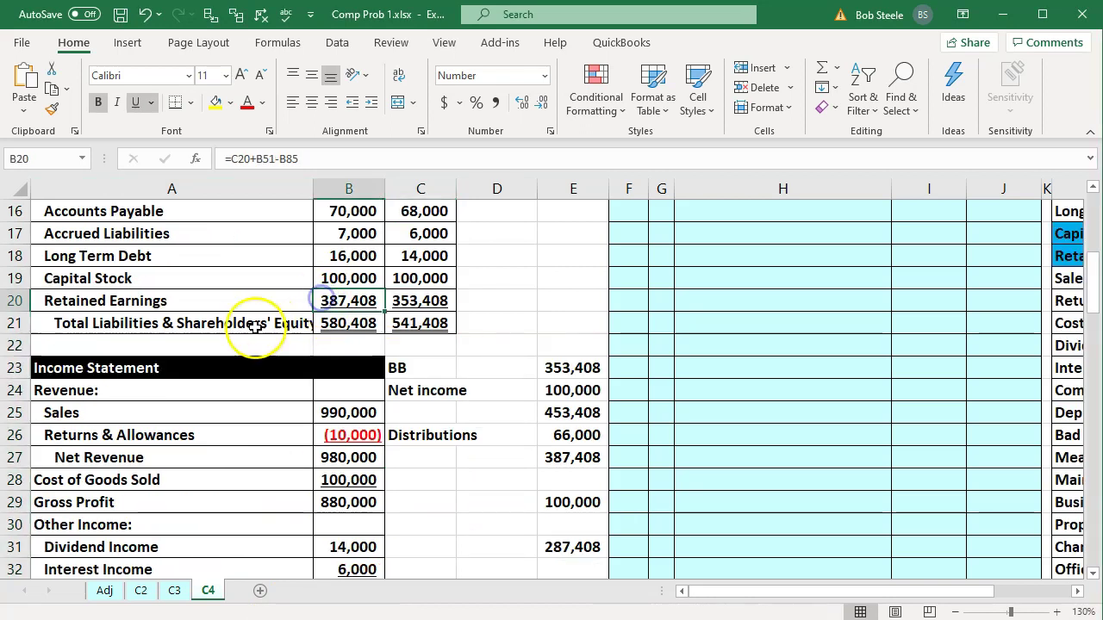
scroll(255, 328, up, 5)
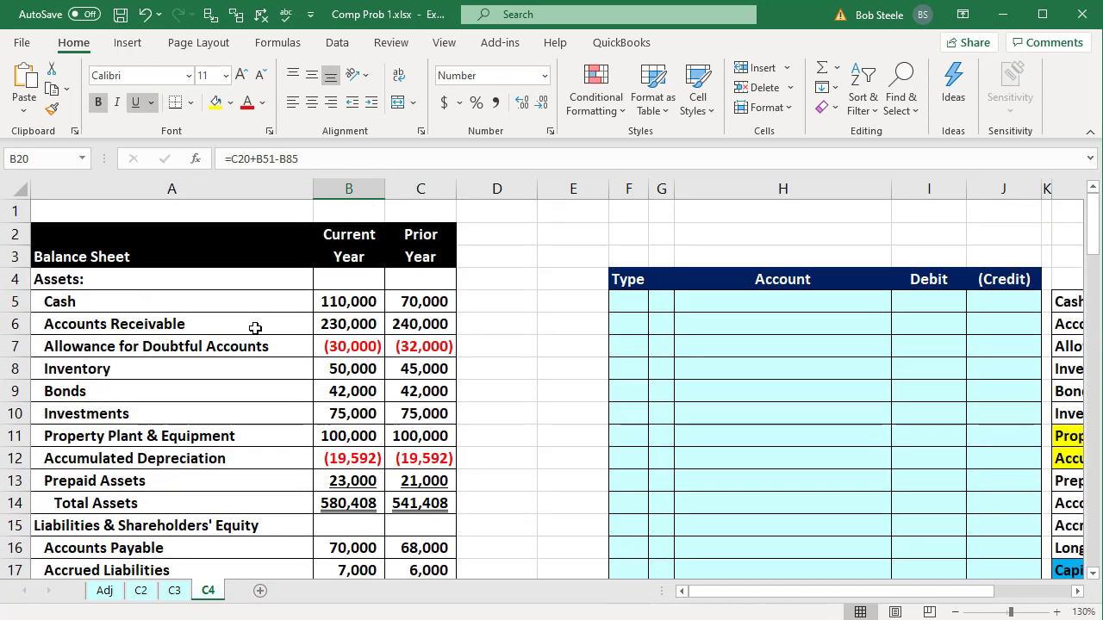
scroll(302, 258, down, 3)
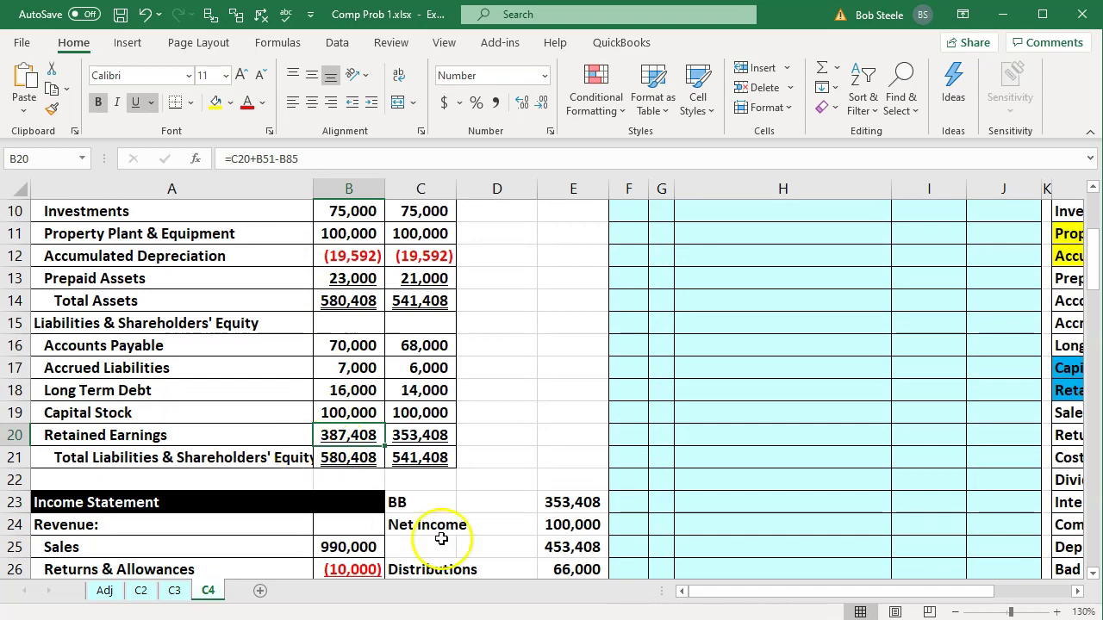
Enter 387,408 as the ending Total retained earnings override in Lacerte and display the 1120S form.
key(alt+Tab)
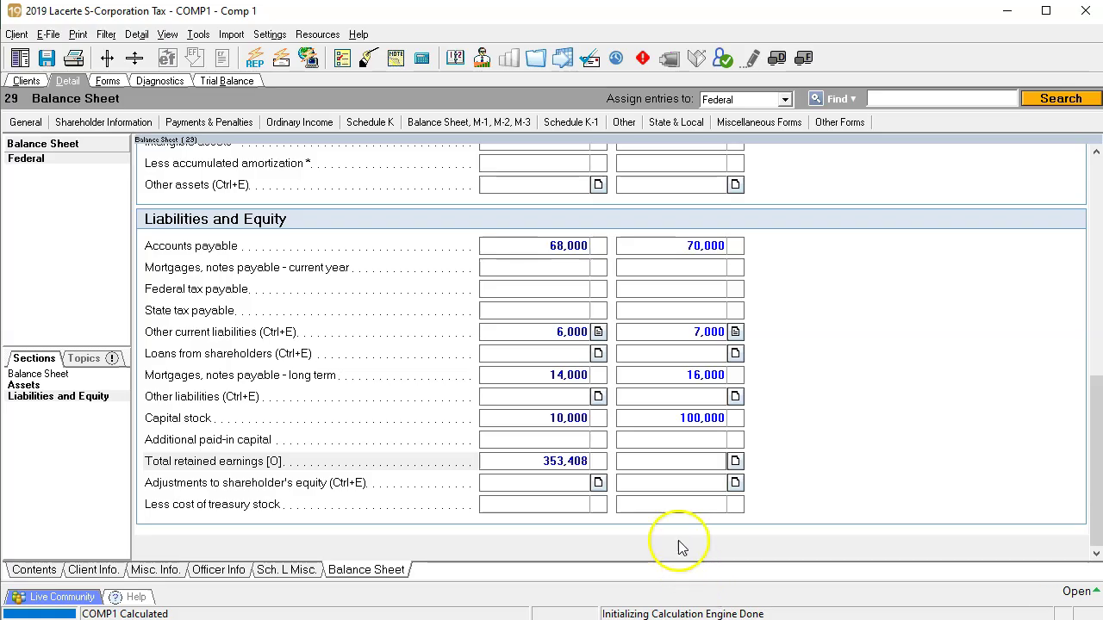
text(387,408)
key(Tab)
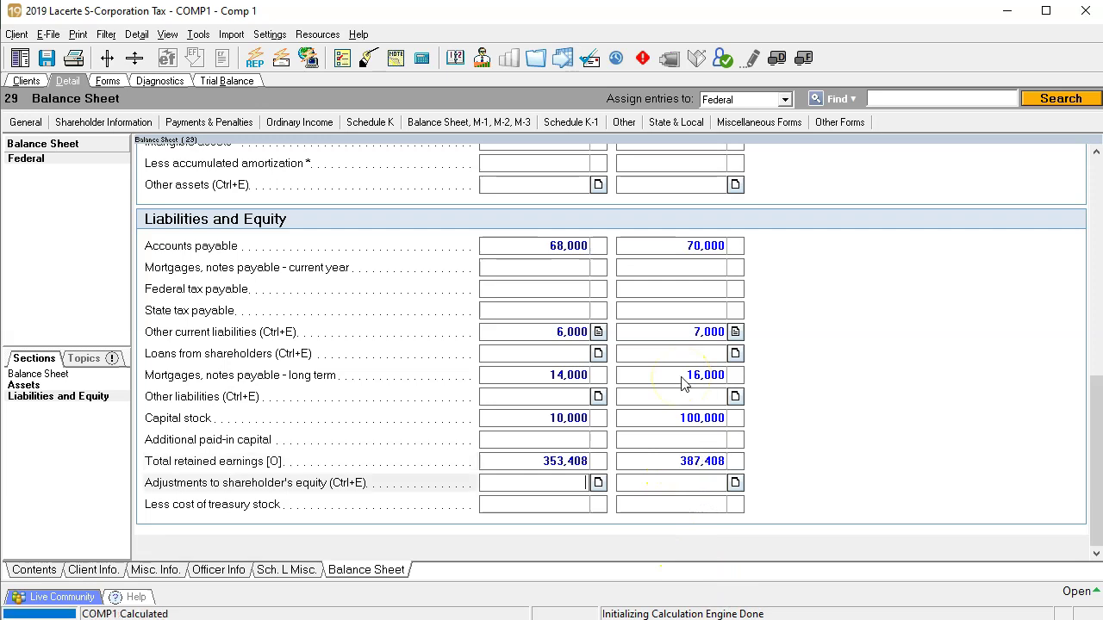
click(108, 80)
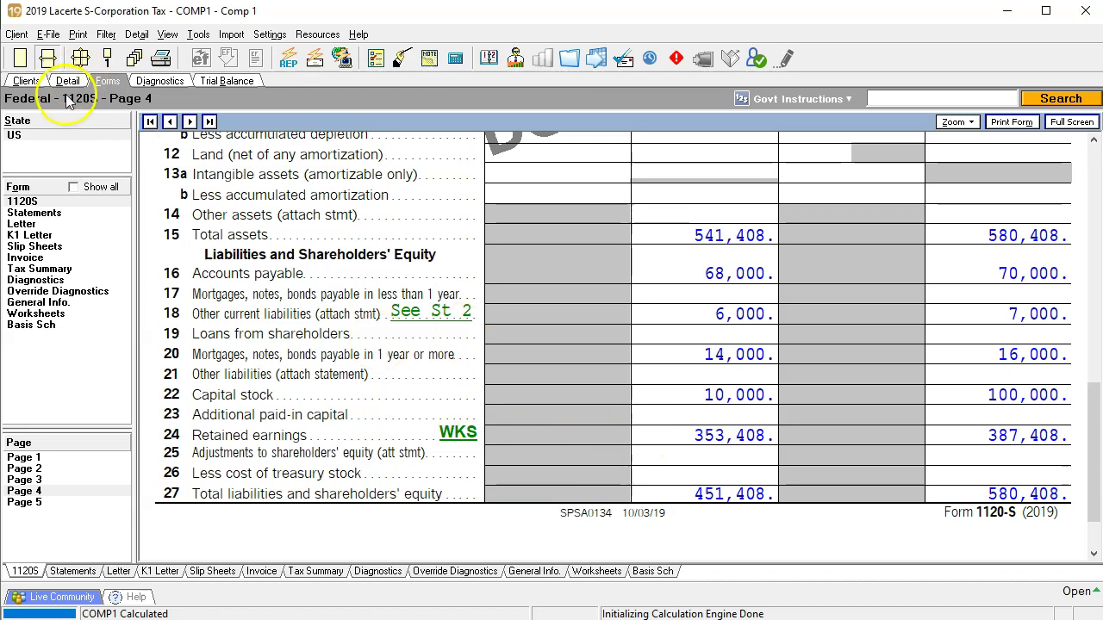
Clear the ending Total retained earnings override and display the 1120S form.
click(67, 80)
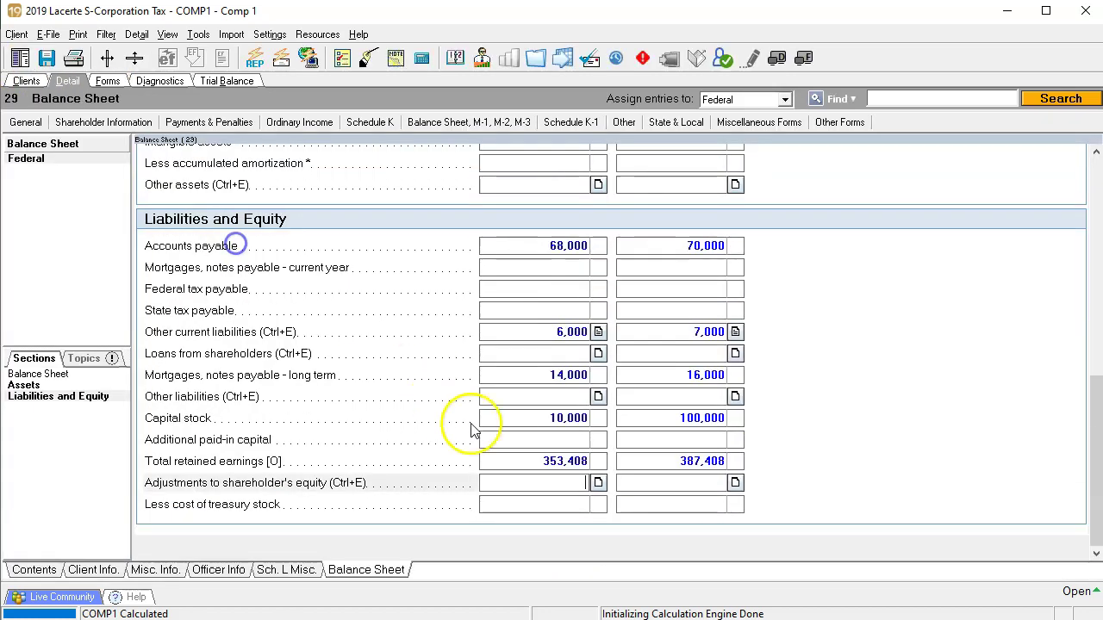
click(648, 458)
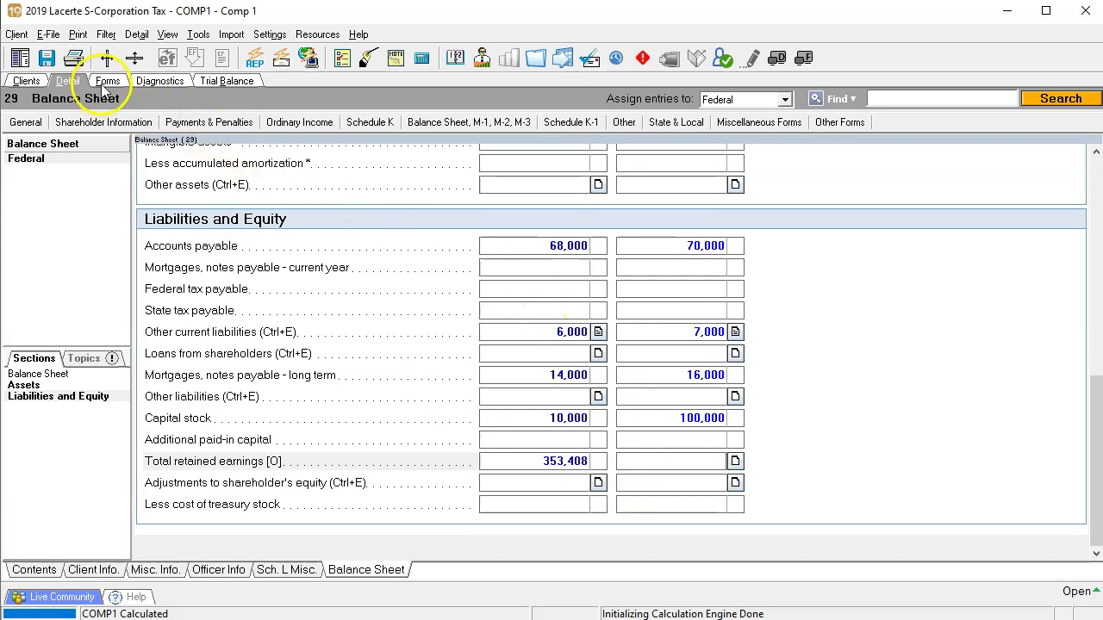
click(107, 82)
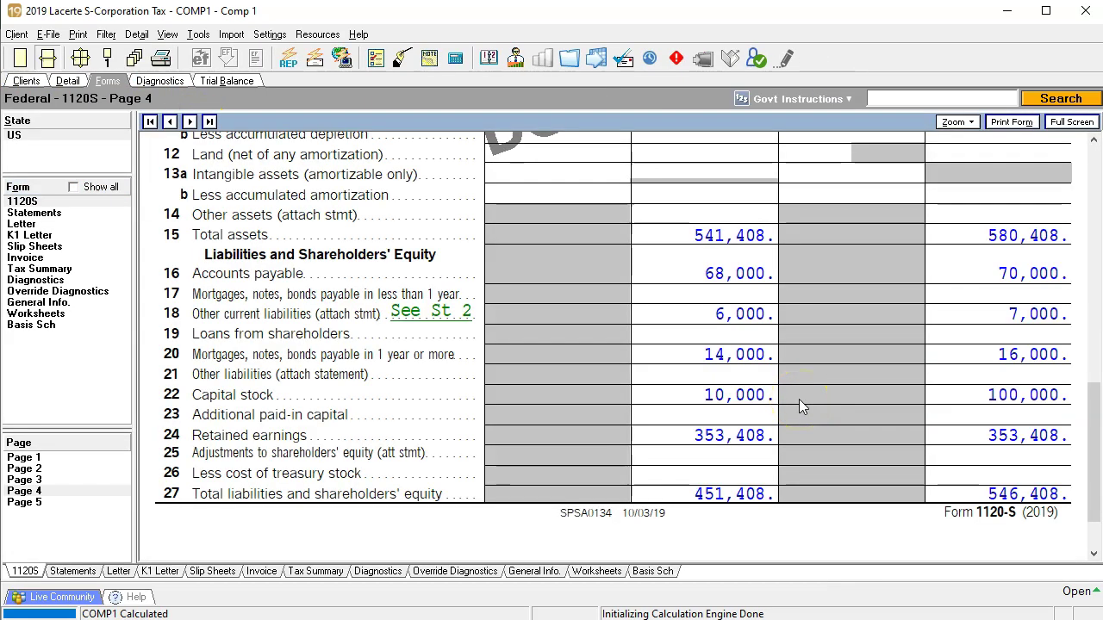